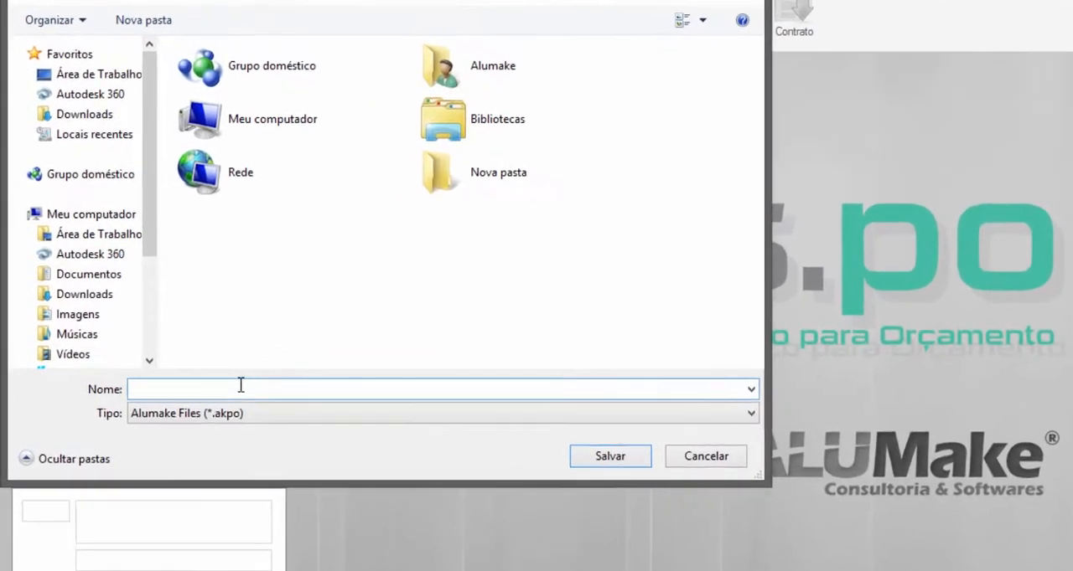
# - Save the new budget file on the desktop as "ORÇAMENTO - ALUMAKE"
pyautogui.write('ORÇAMENTO - ALUMAKE')
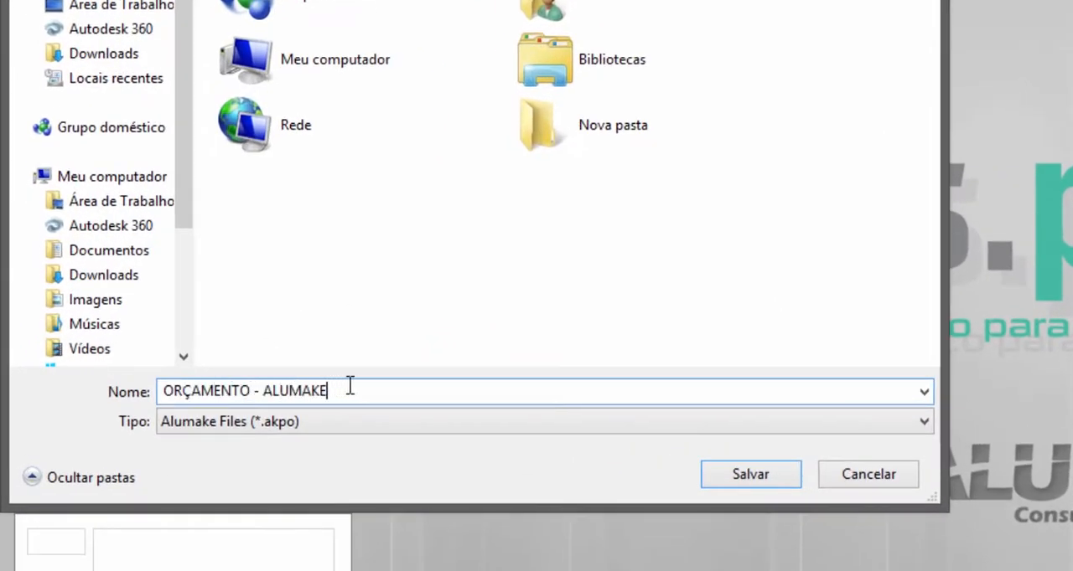
pyautogui.click(726, 474)
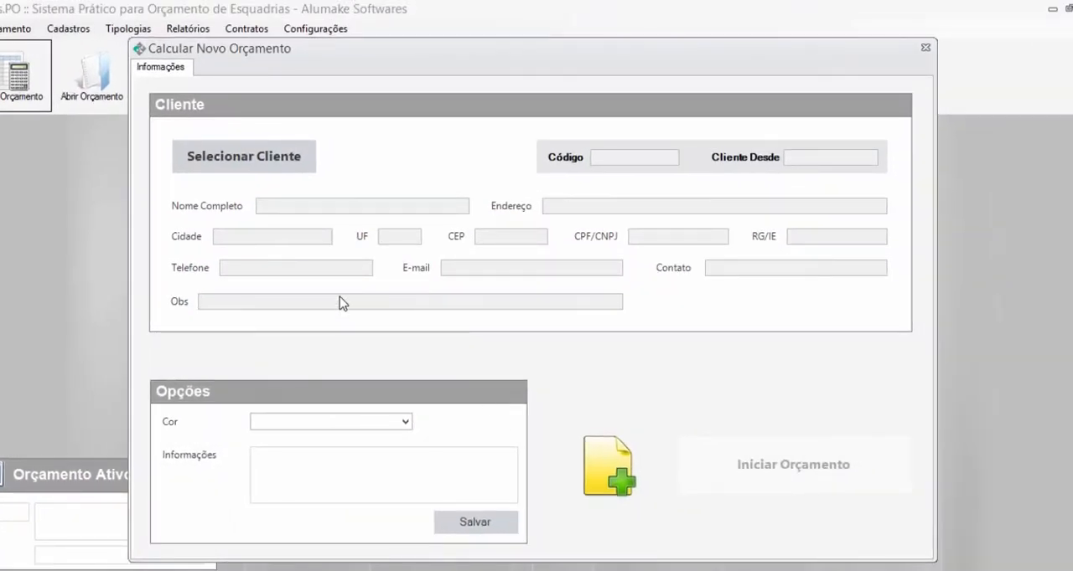
# - Start the budget for the client ALUMAKE with the colour PINTURA BRANCO
pyautogui.click(280, 167)
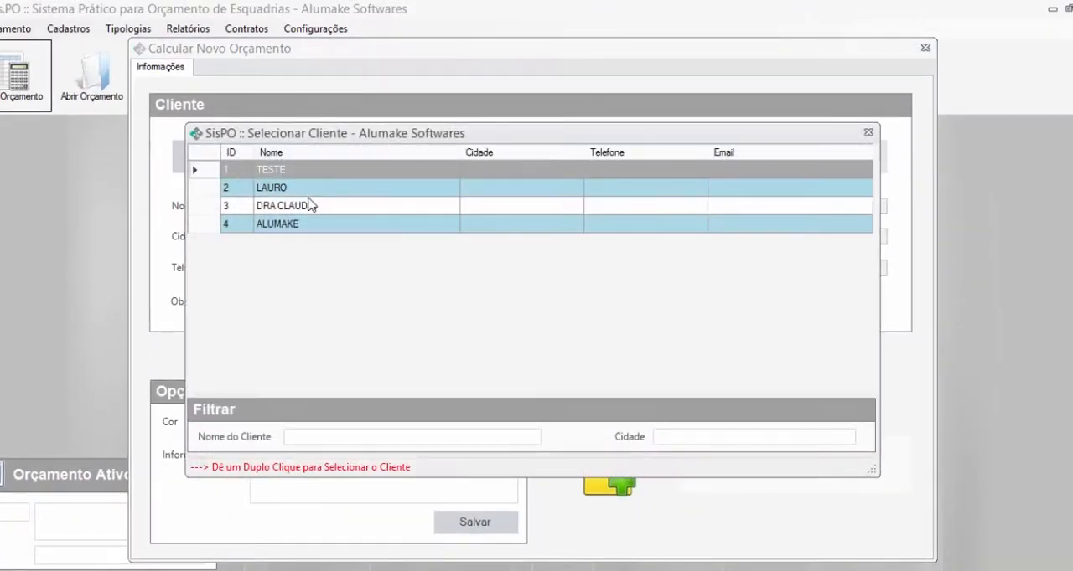
pyautogui.doubleClick(315, 227)
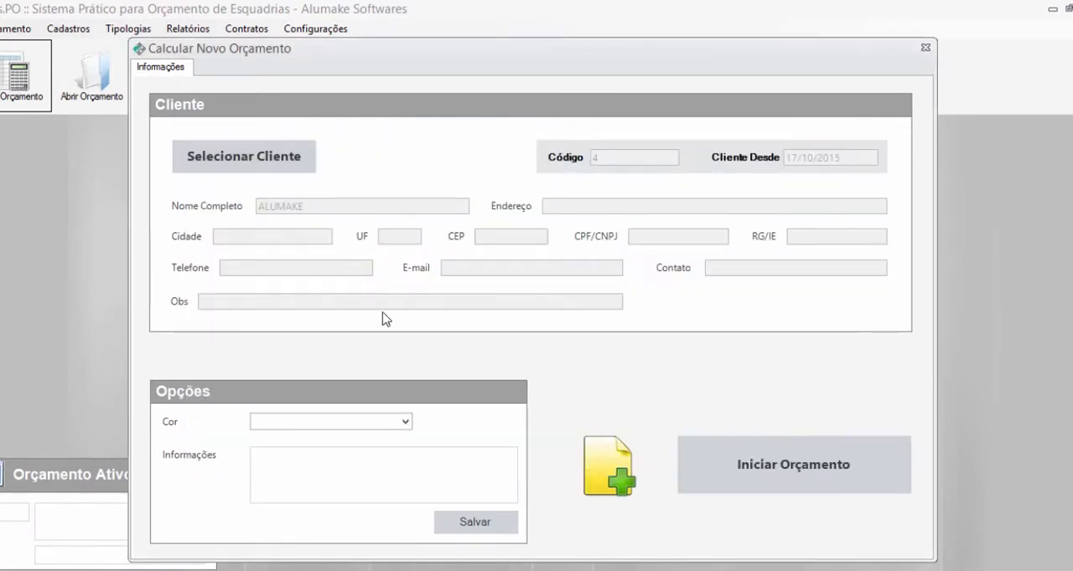
pyautogui.click(404, 421)
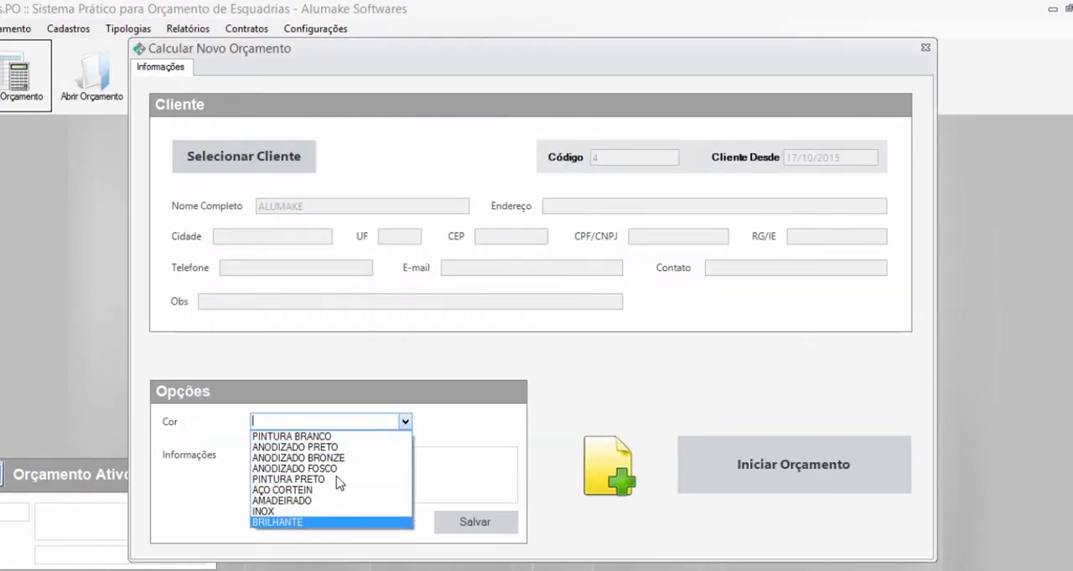
pyautogui.click(314, 439)
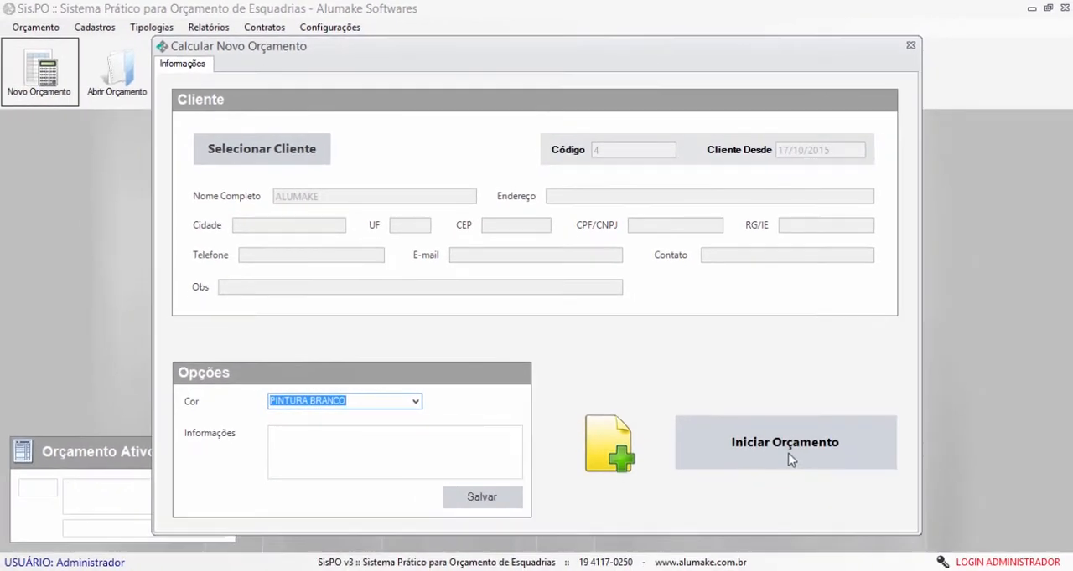
pyautogui.click(789, 460)
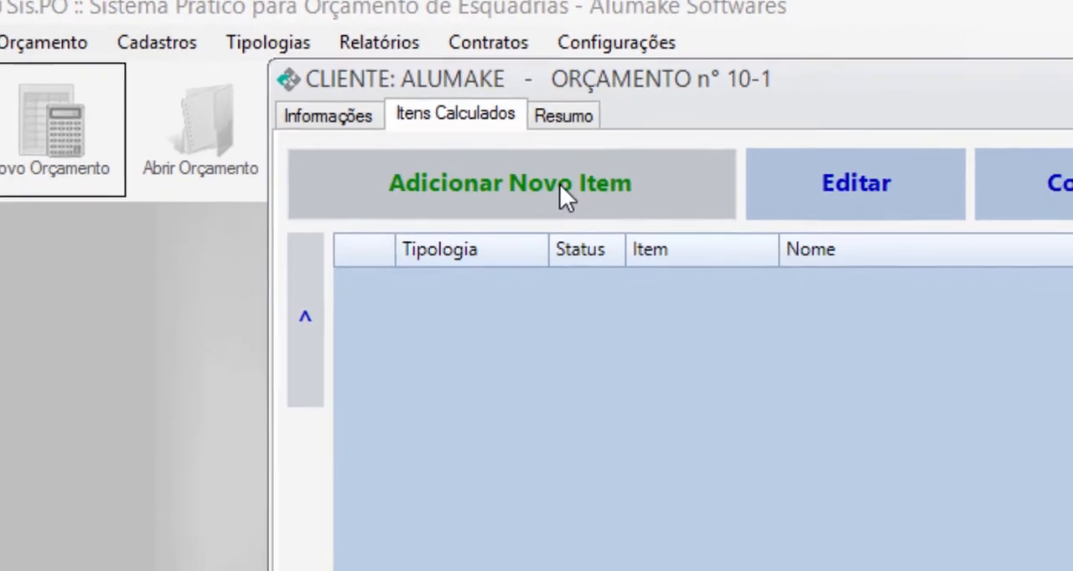
# - Add a new item based on LINHA SUPREMA with the model "JC2 - JANELA DE CORRER 2 FOLHAS - LINHA SUPREMA"
pyautogui.click(643, 214)
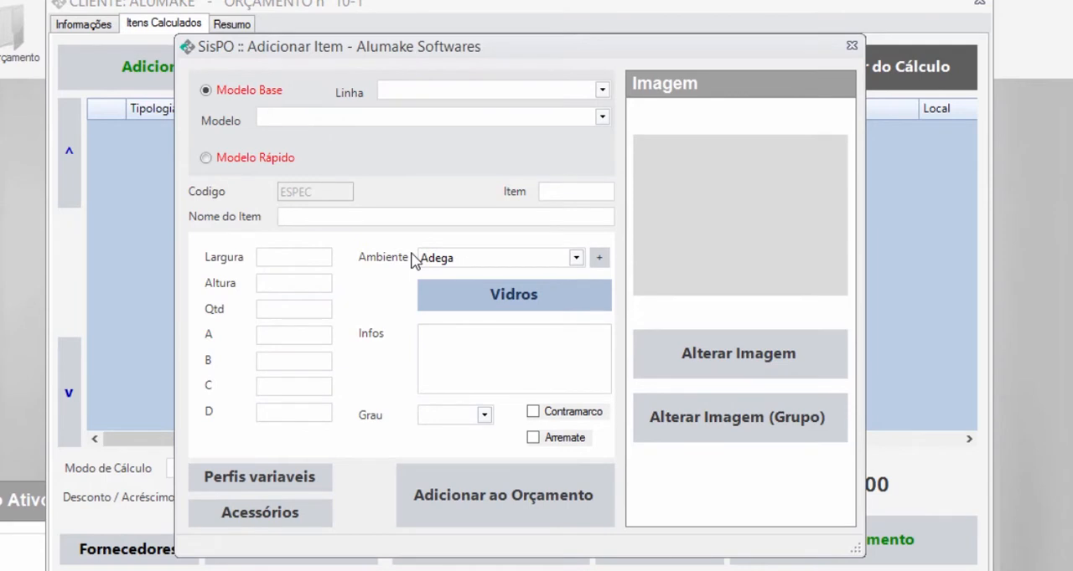
pyautogui.click(602, 90)
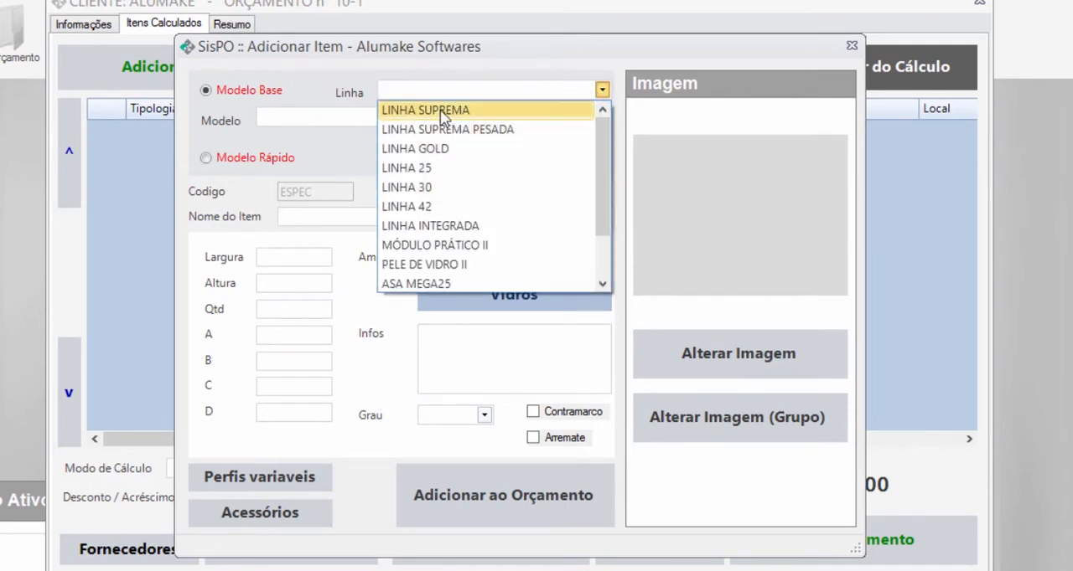
pyautogui.click(513, 113)
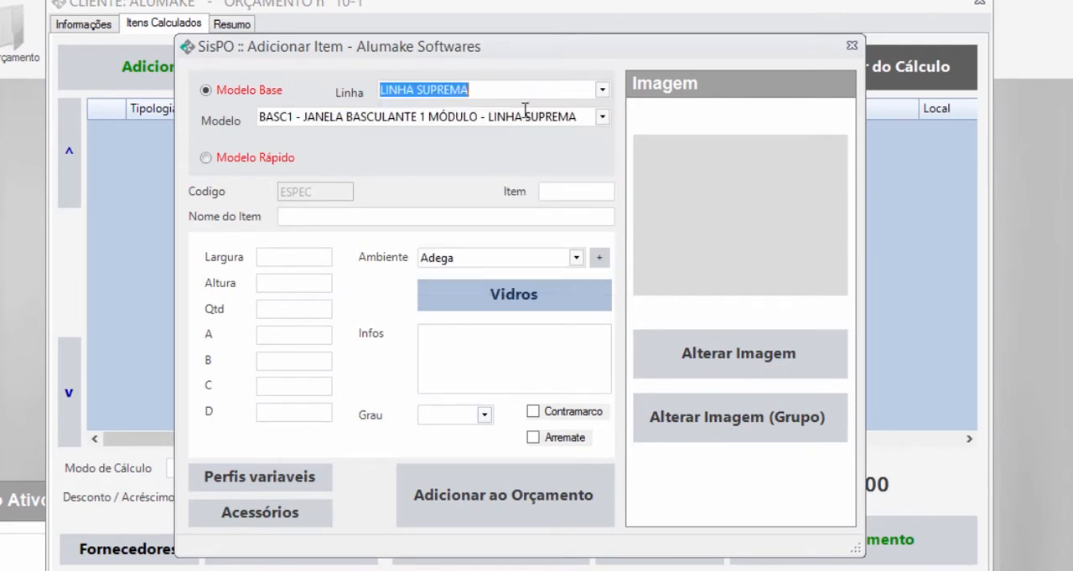
pyautogui.click(601, 119)
pyautogui.scroll(-3, 680, 169)
pyautogui.scroll(1, 680, 164)
pyautogui.moveTo(681, 191); pyautogui.dragTo(646, 143)
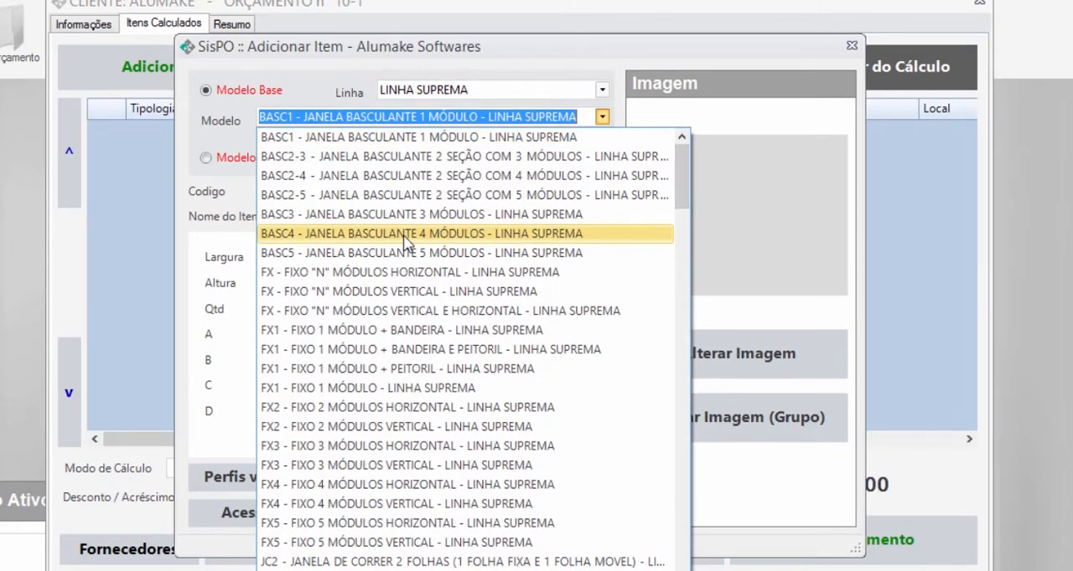
pyautogui.write('JC2')
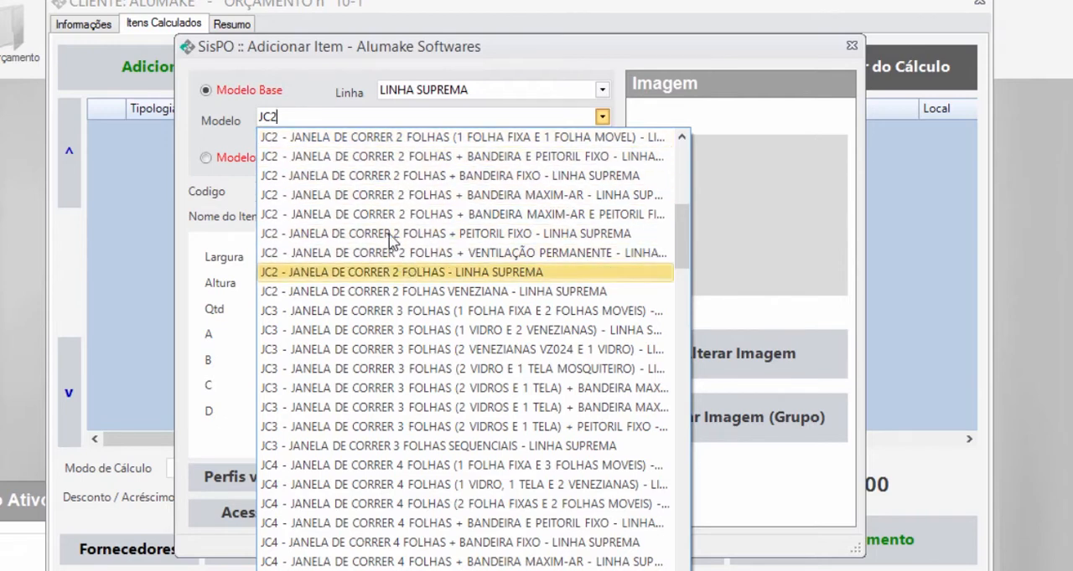
pyautogui.click(450, 272)
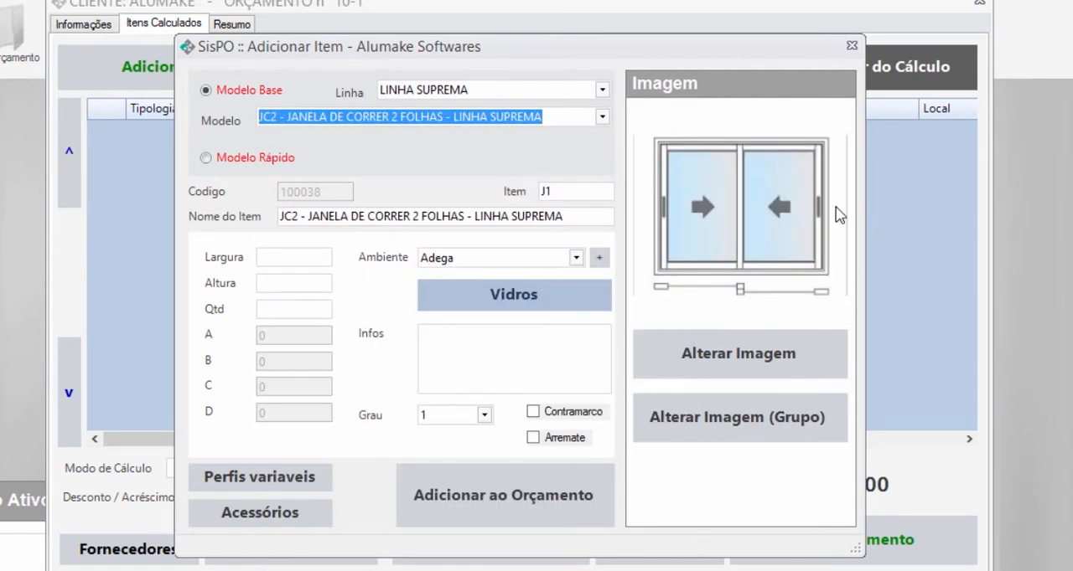
pyautogui.click(285, 218)
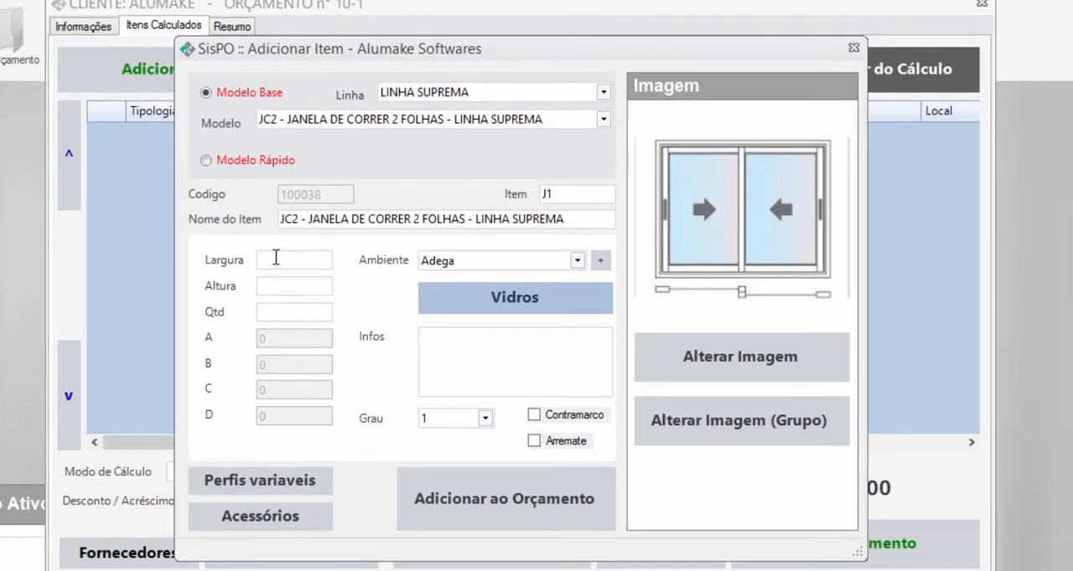
# - Set the item's width to 1500, height to 1200 and quantity to 1, and assign it to the Cozinha environment
pyautogui.click(276, 259)
pyautogui.write('1500')
pyautogui.click(274, 287)
pyautogui.write('1200')
pyautogui.click(577, 261)
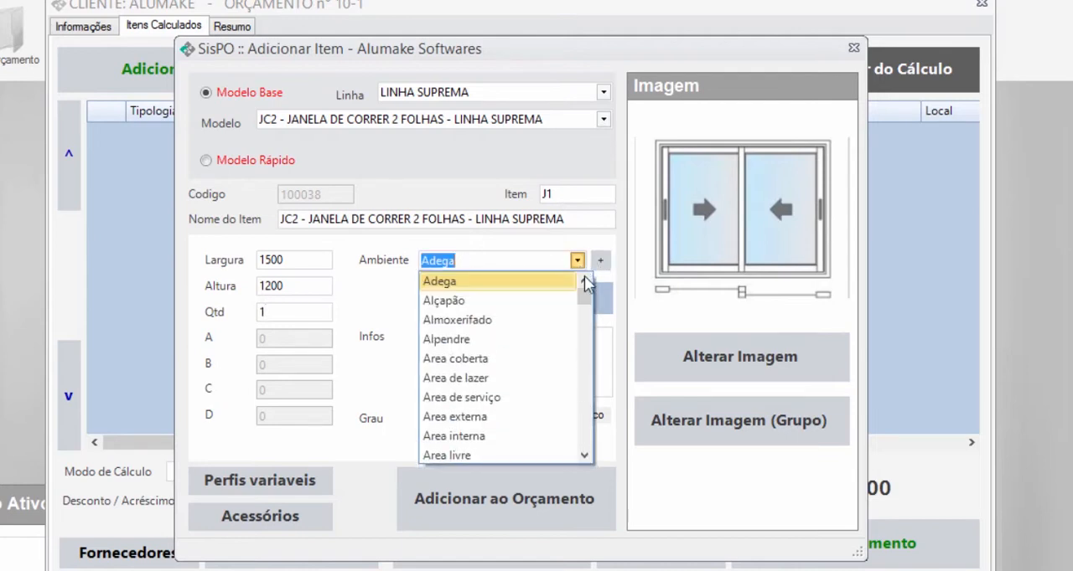
pyautogui.moveTo(587, 297); pyautogui.dragTo(584, 344)
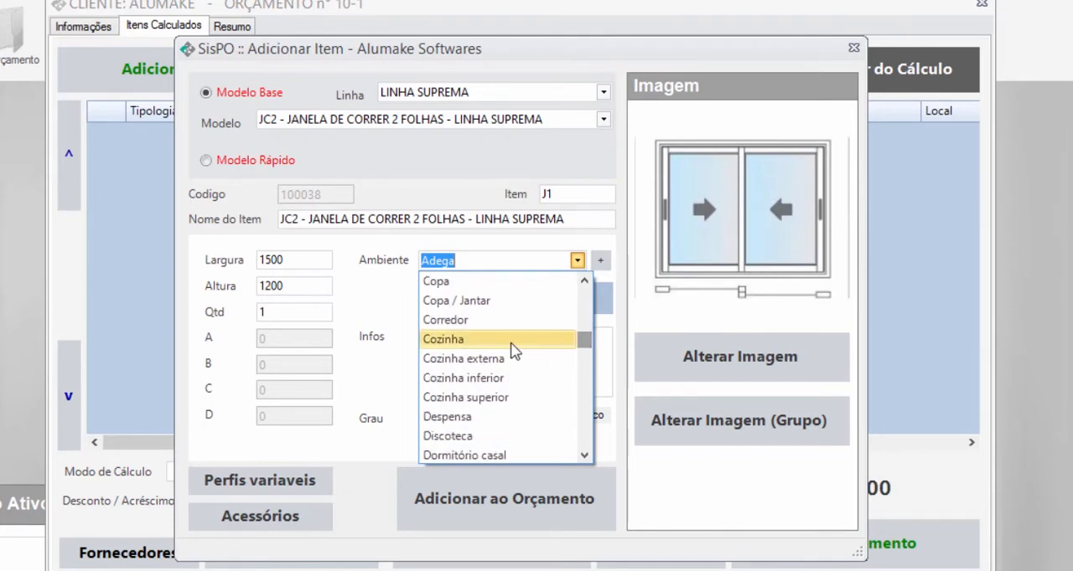
pyautogui.click(470, 340)
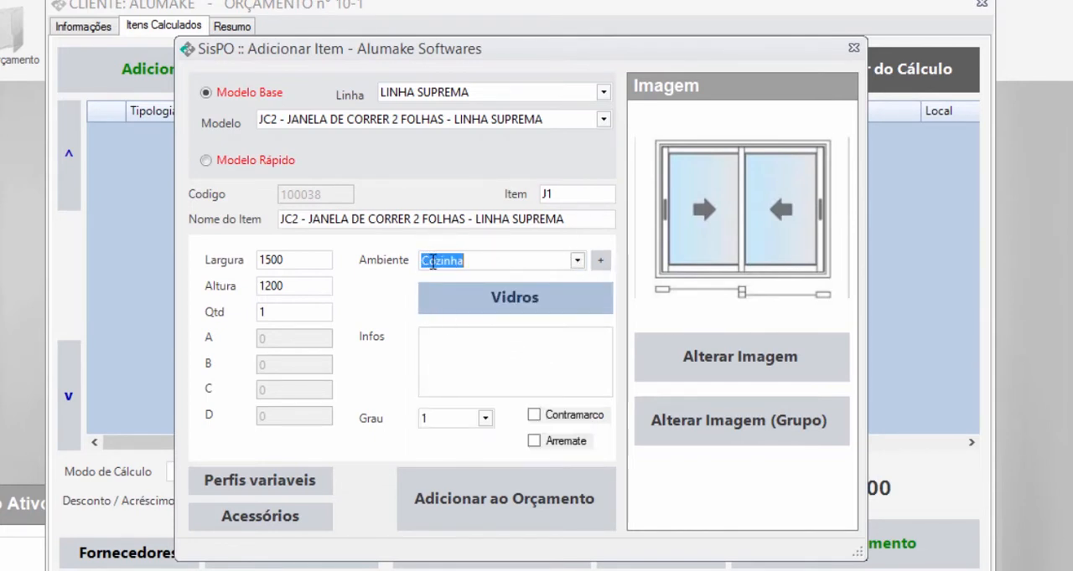
pyautogui.click(599, 263)
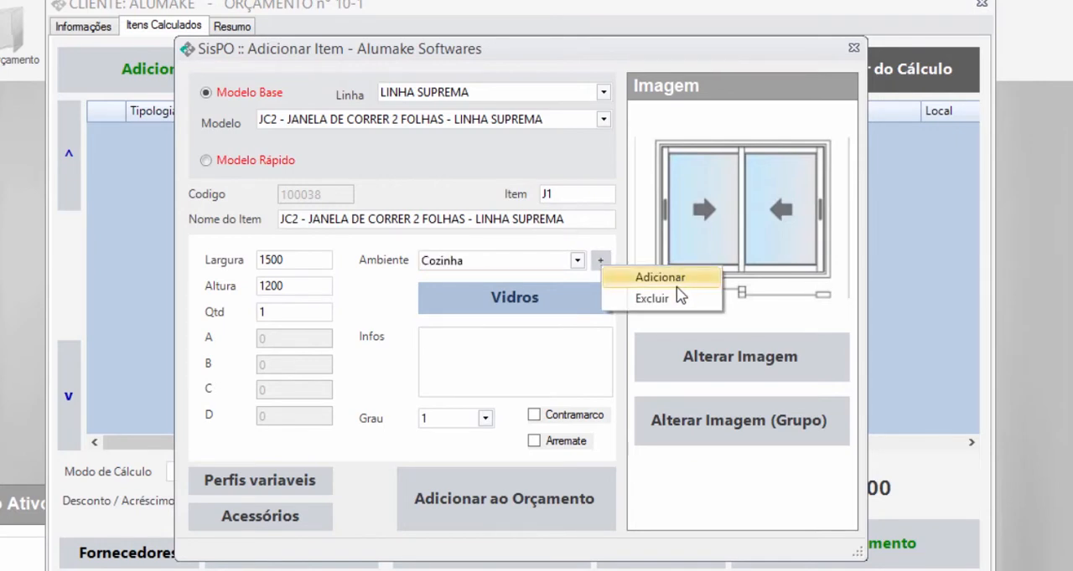
pyautogui.click(632, 254)
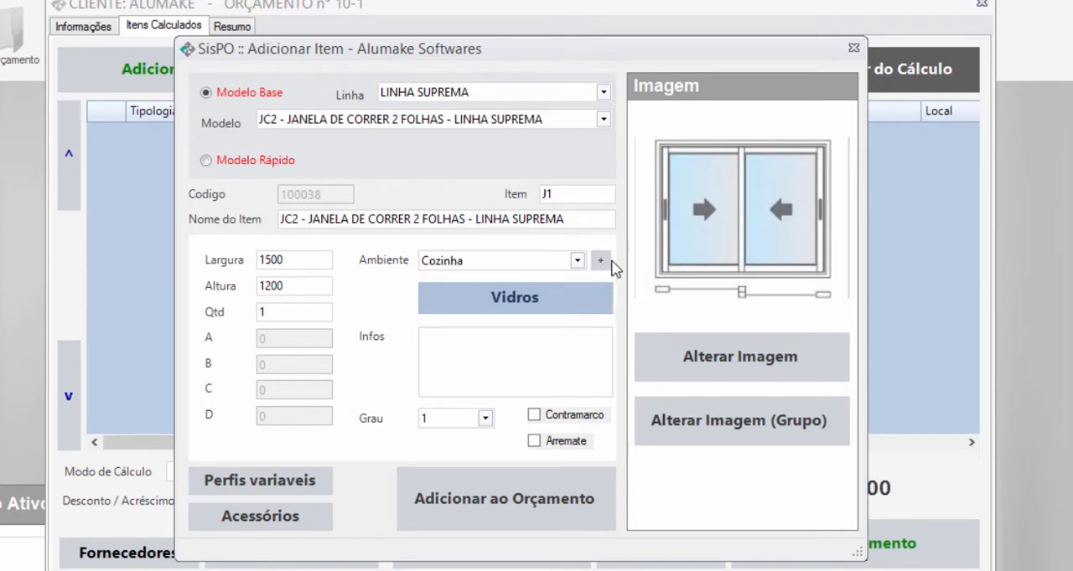
pyautogui.click(520, 333)
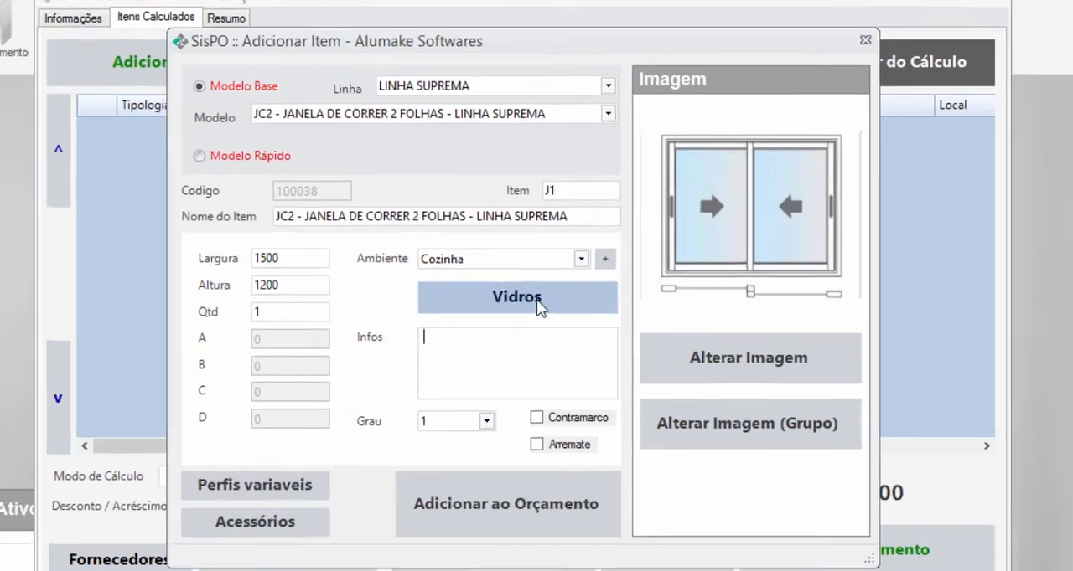
# - Assign COMUM INCOLOR 4MM glass to the item's VIDRO FOLHAS entry and save the glass selection
pyautogui.click(540, 303)
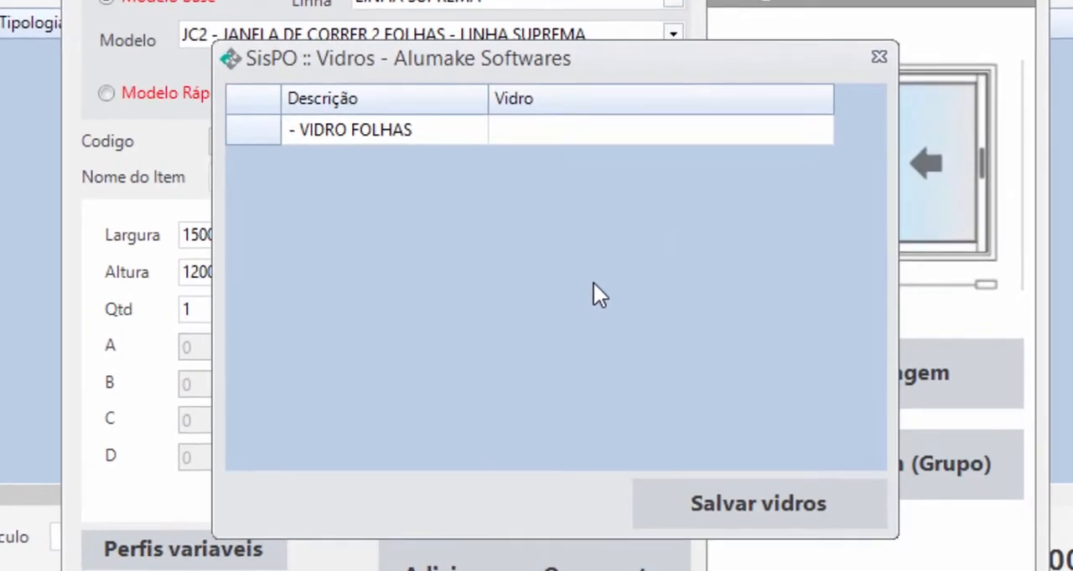
pyautogui.doubleClick(805, 134)
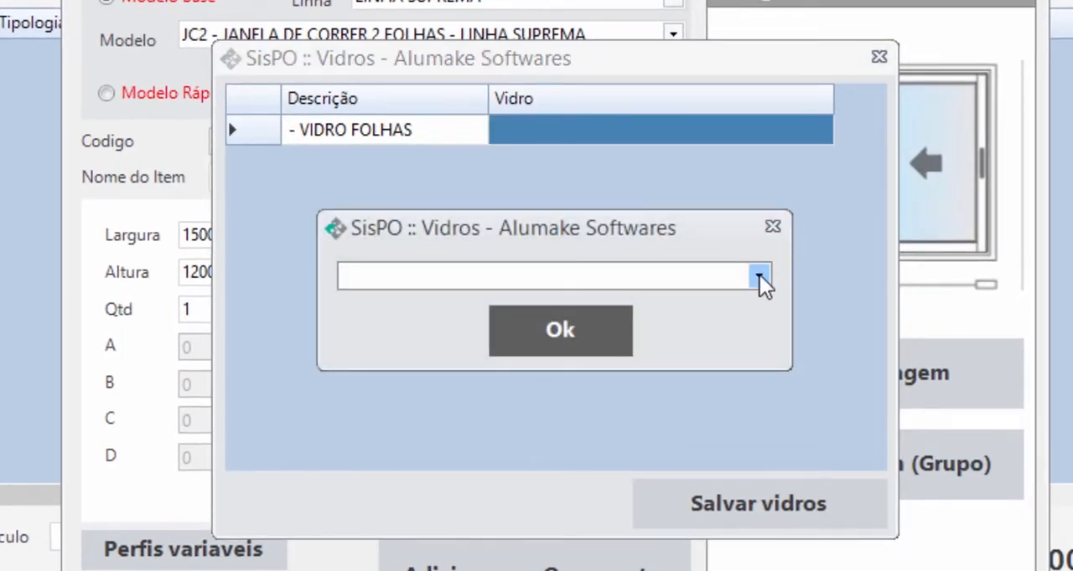
pyautogui.click(759, 277)
pyautogui.moveTo(811, 332); pyautogui.dragTo(807, 553)
pyautogui.scroll(15, 520, 486)
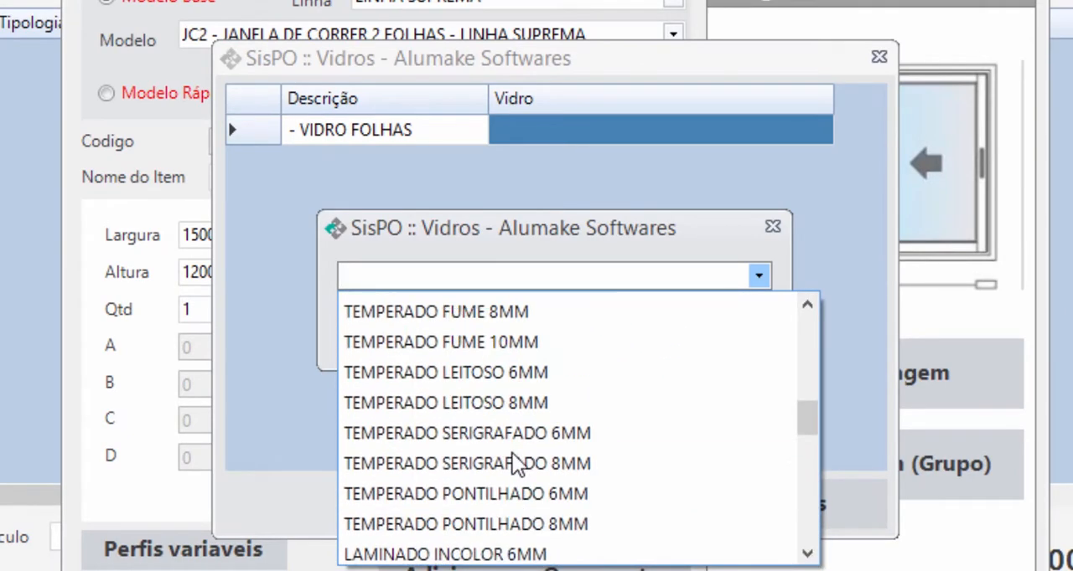
pyautogui.scroll(2, 515, 457)
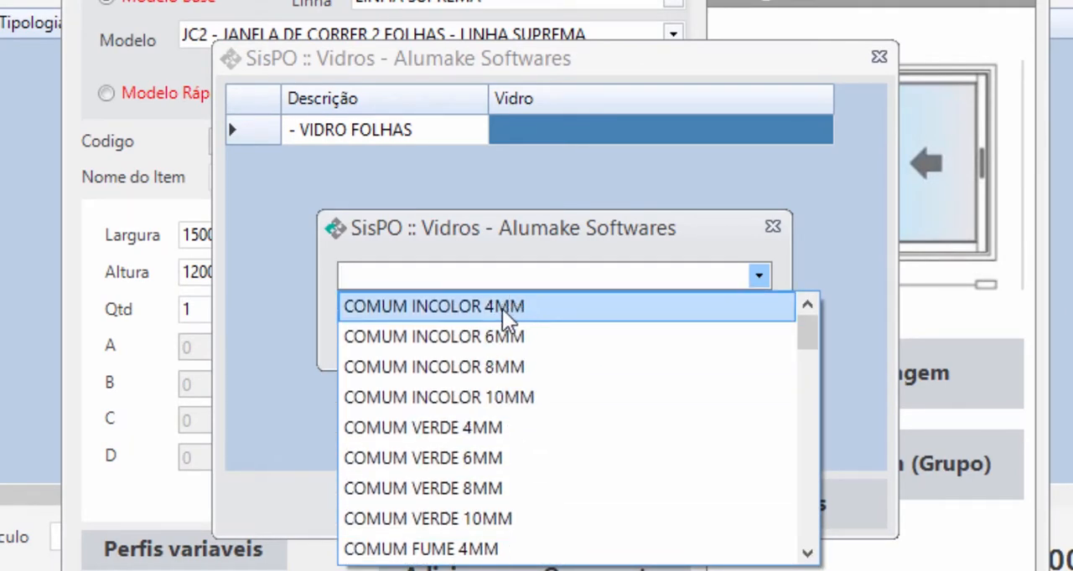
pyautogui.click(513, 308)
pyautogui.click(610, 345)
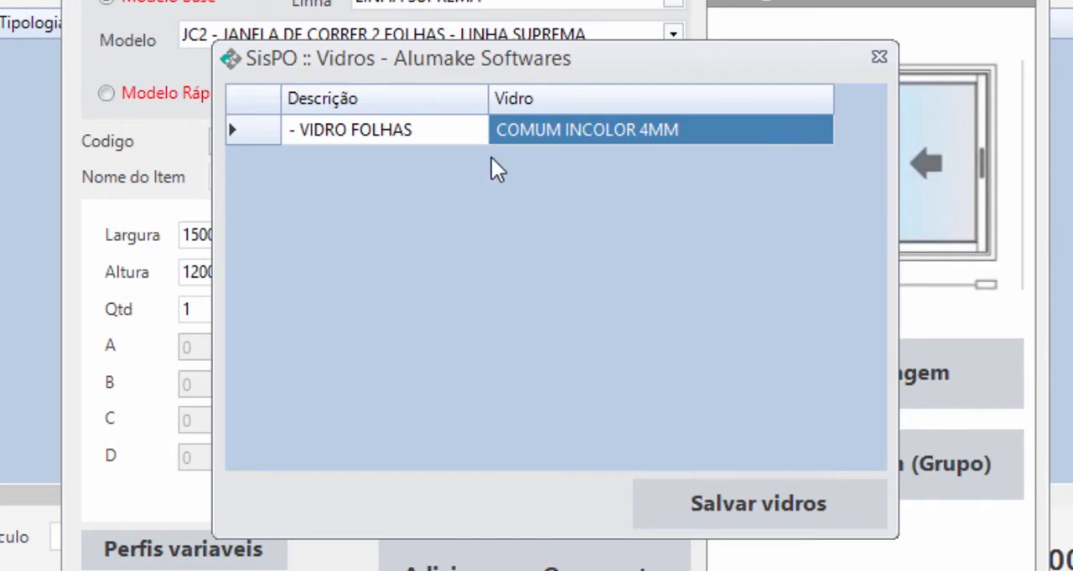
pyautogui.click(767, 495)
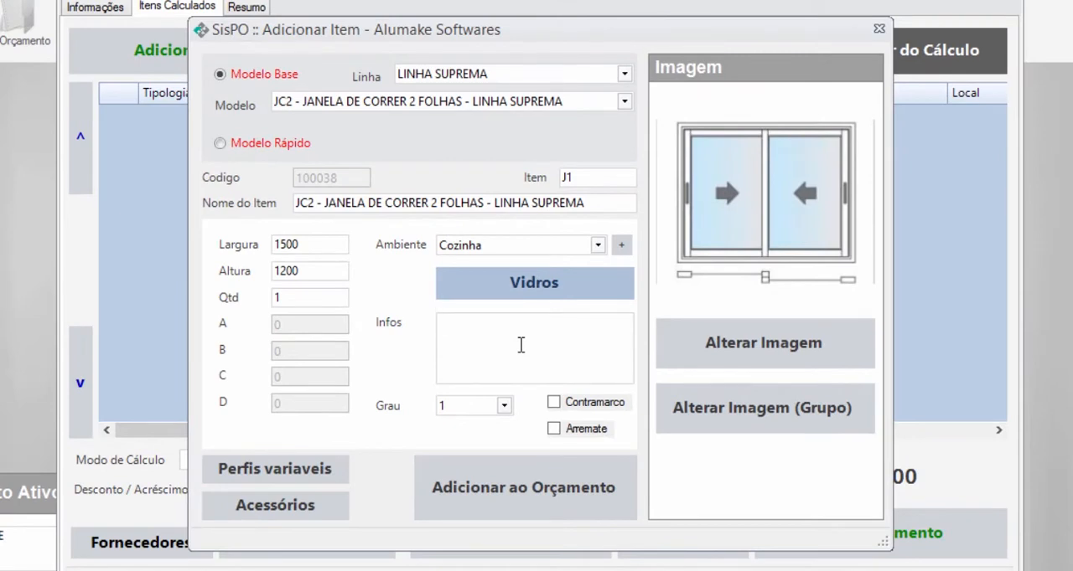
# - Add the note "COM FECHO CONCHA" to the item and enable its Contramarco and Arremate options
pyautogui.write('COM FECHO CONCHA')
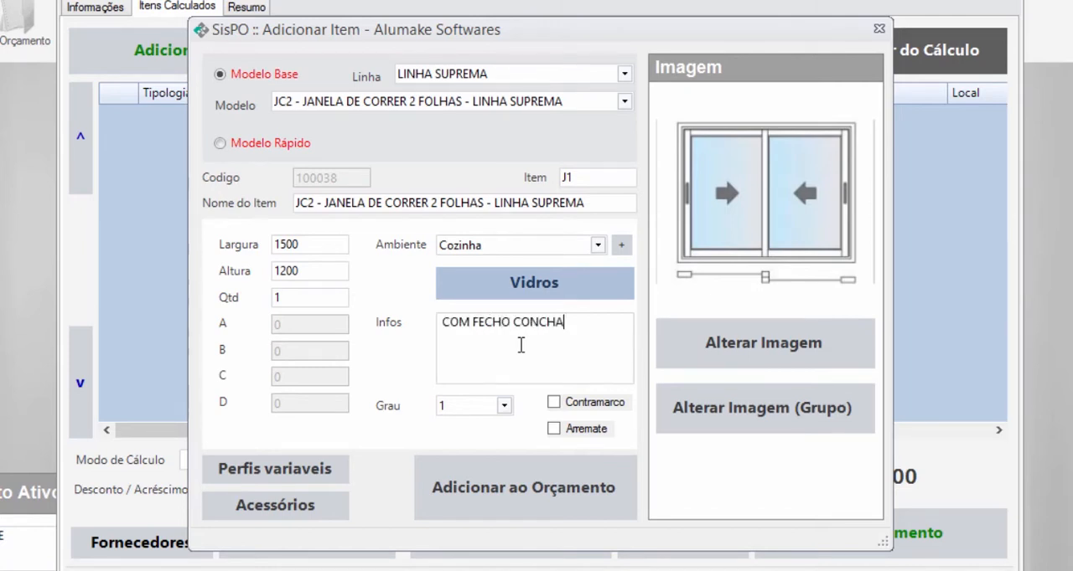
pyautogui.click(503, 407)
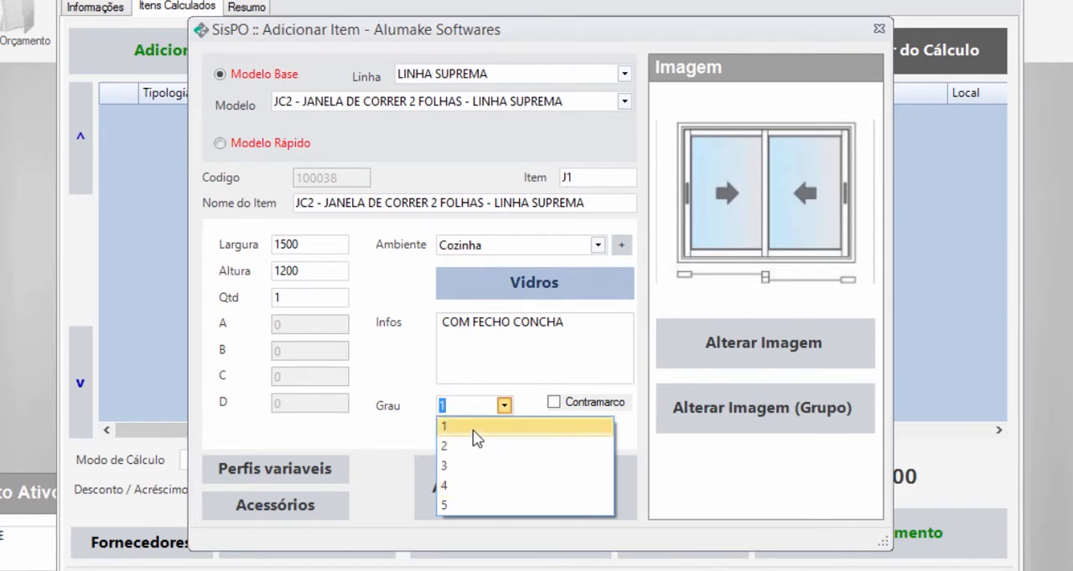
pyautogui.click(431, 419)
pyautogui.click(553, 403)
pyautogui.click(554, 429)
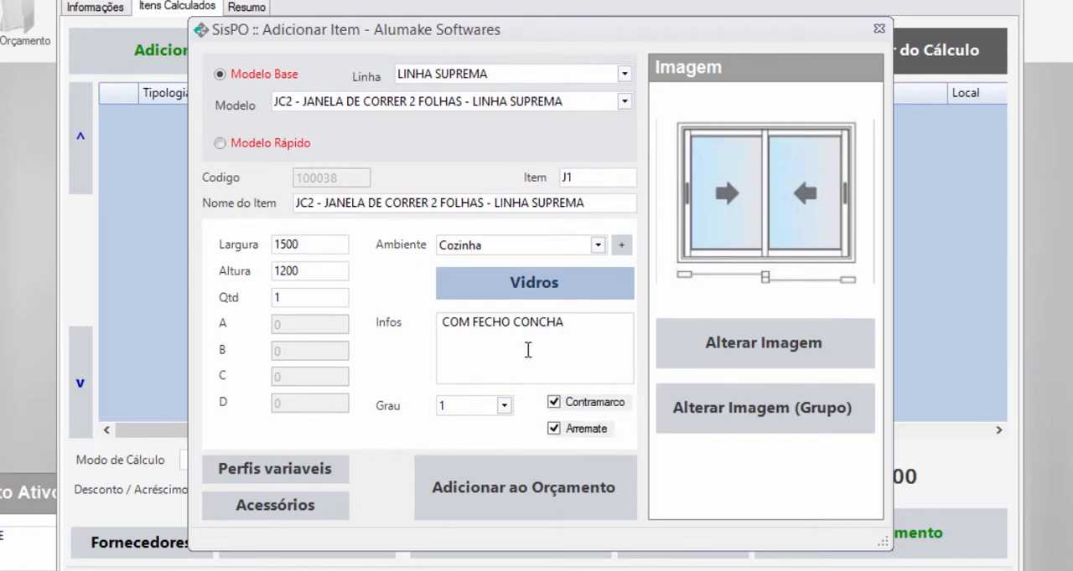
# - Turn off the item's Contramarco option and review its width and height
pyautogui.moveTo(310, 247); pyautogui.dragTo(248, 240)
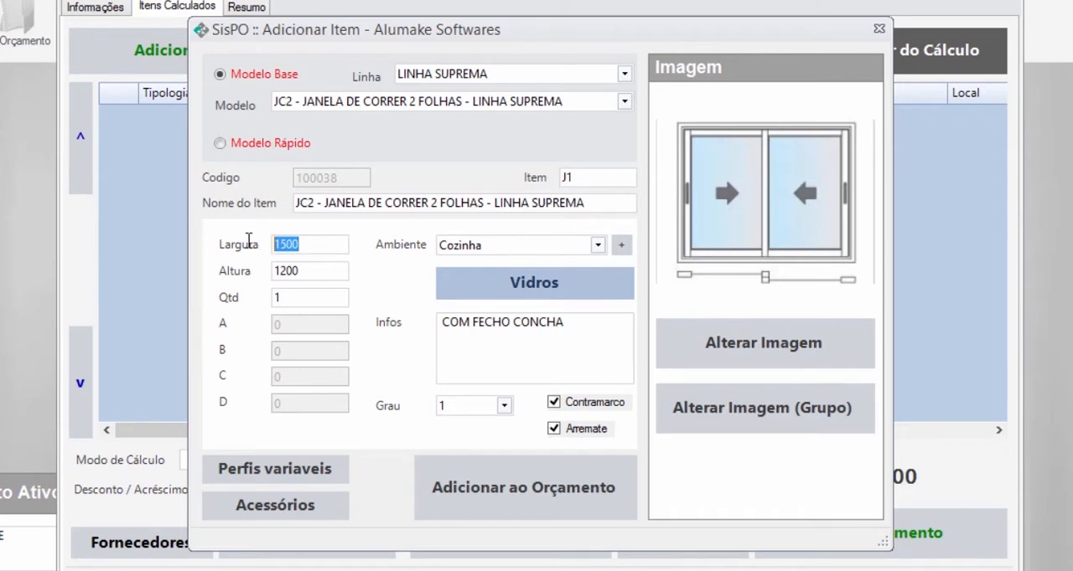
pyautogui.doubleClick(308, 270)
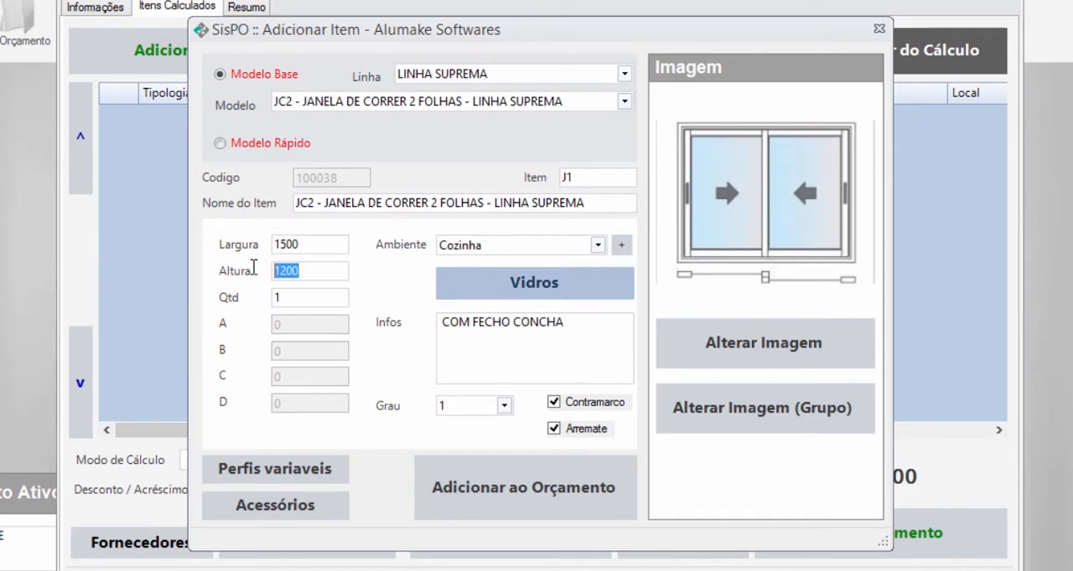
pyautogui.moveTo(308, 244); pyautogui.dragTo(248, 255)
pyautogui.click(309, 271)
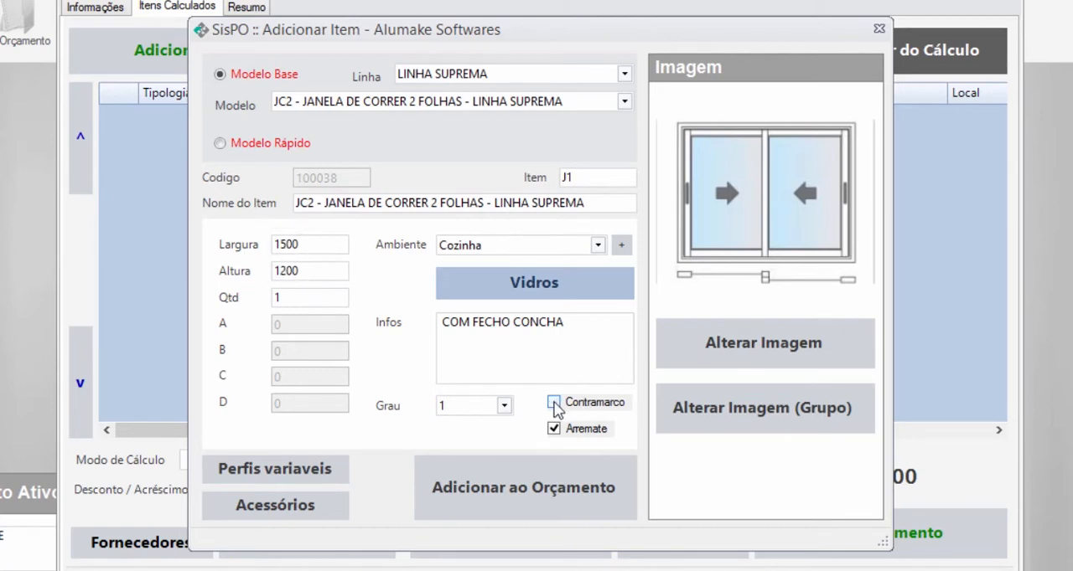
pyautogui.moveTo(308, 244); pyautogui.dragTo(223, 247)
pyautogui.click(304, 269)
pyautogui.doubleClick(300, 244)
pyautogui.click(310, 268)
# - Exclude the [V] group of MN014 Arremate profiles from the item's variable profiles and save the selection
pyautogui.click(316, 479)
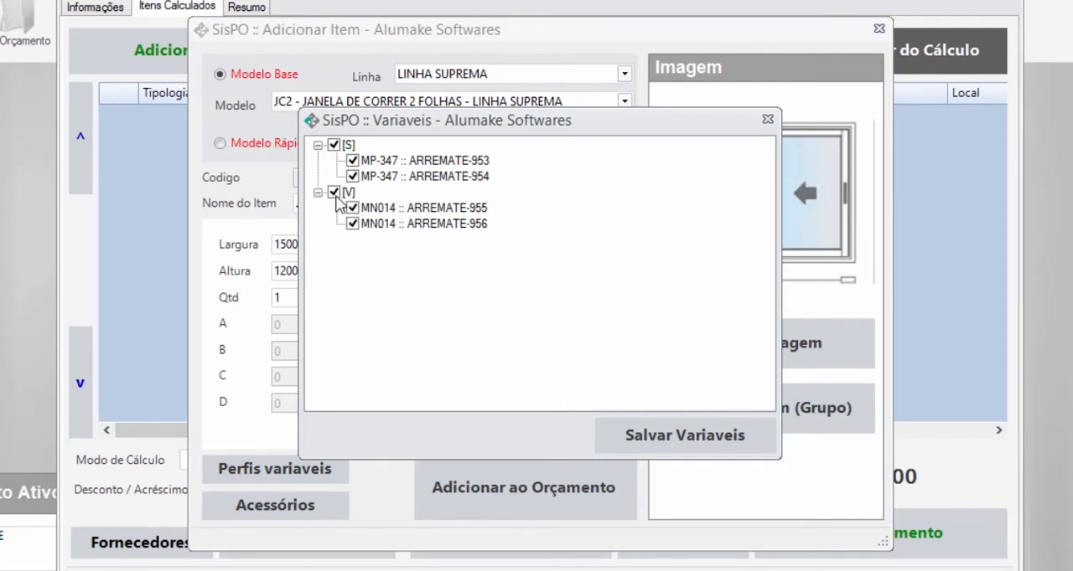
pyautogui.click(334, 145)
pyautogui.click(334, 145)
pyautogui.click(333, 193)
pyautogui.click(692, 436)
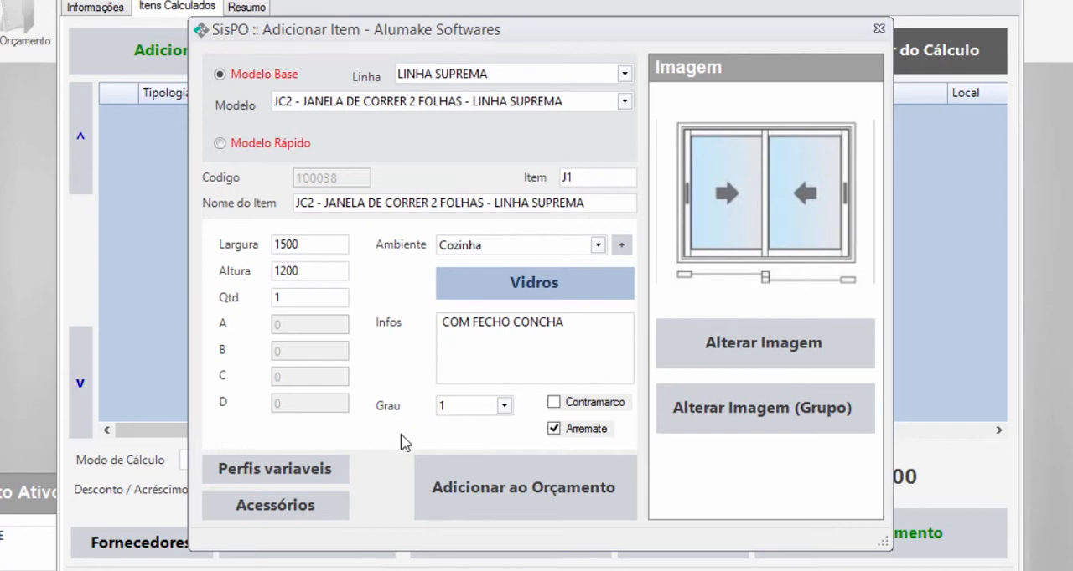
# - Save the item's accessory selection for the [S] group and add window item J1 to the budget
pyautogui.click(311, 501)
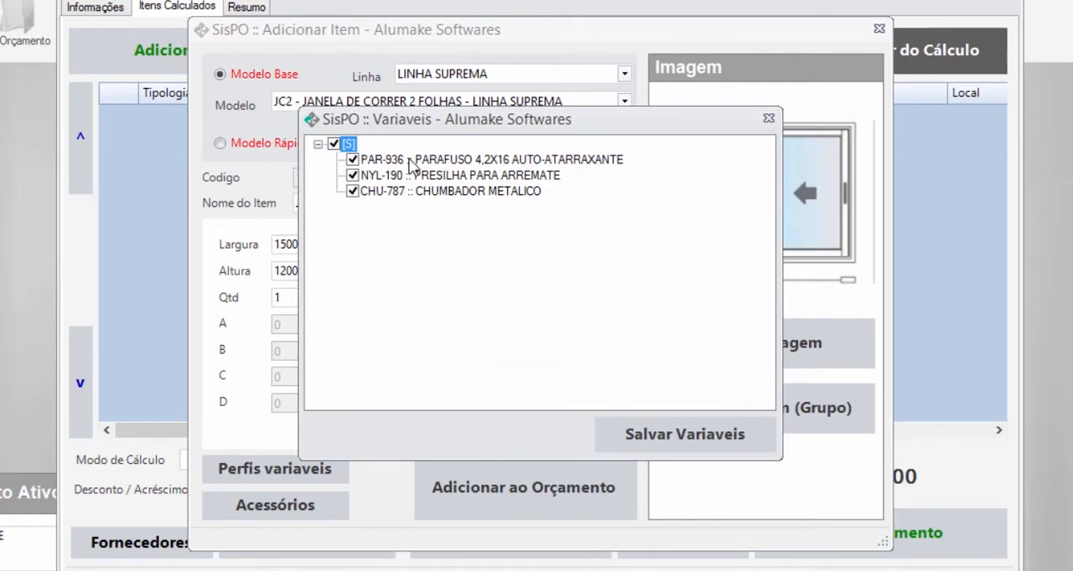
pyautogui.click(334, 145)
pyautogui.click(663, 433)
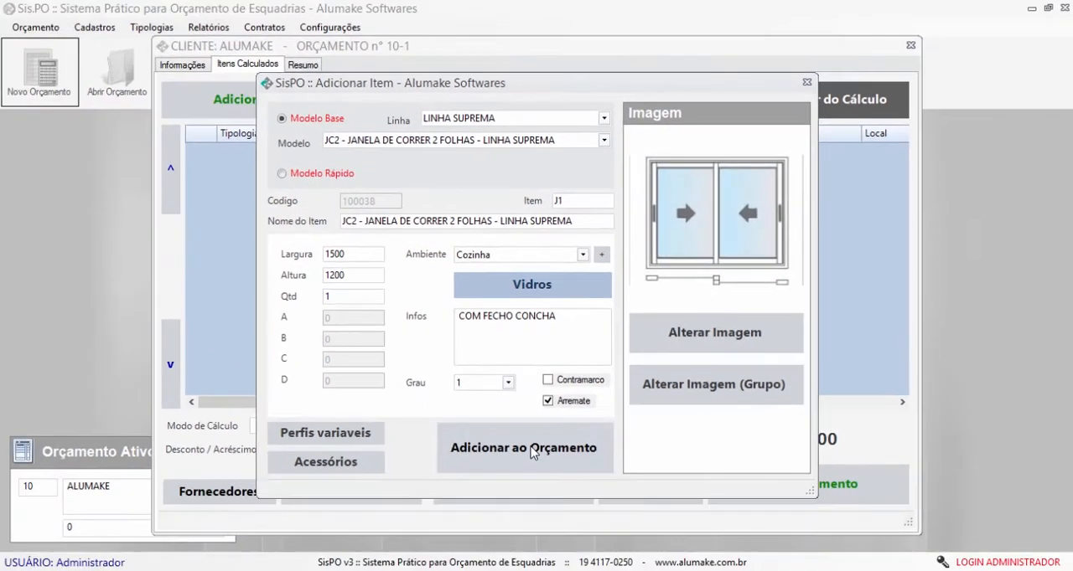
pyautogui.click(549, 476)
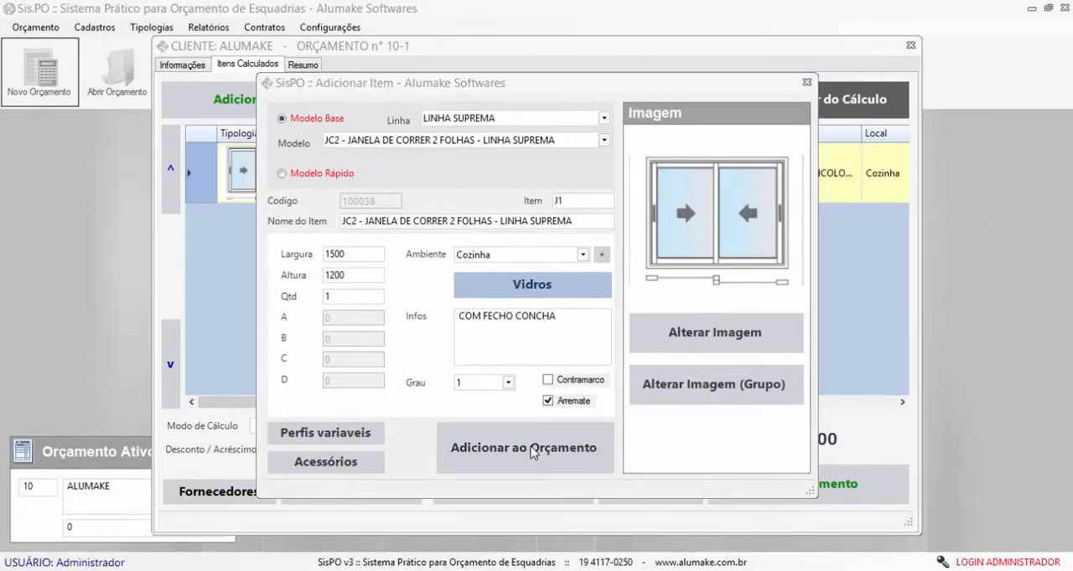
pyautogui.click(675, 316)
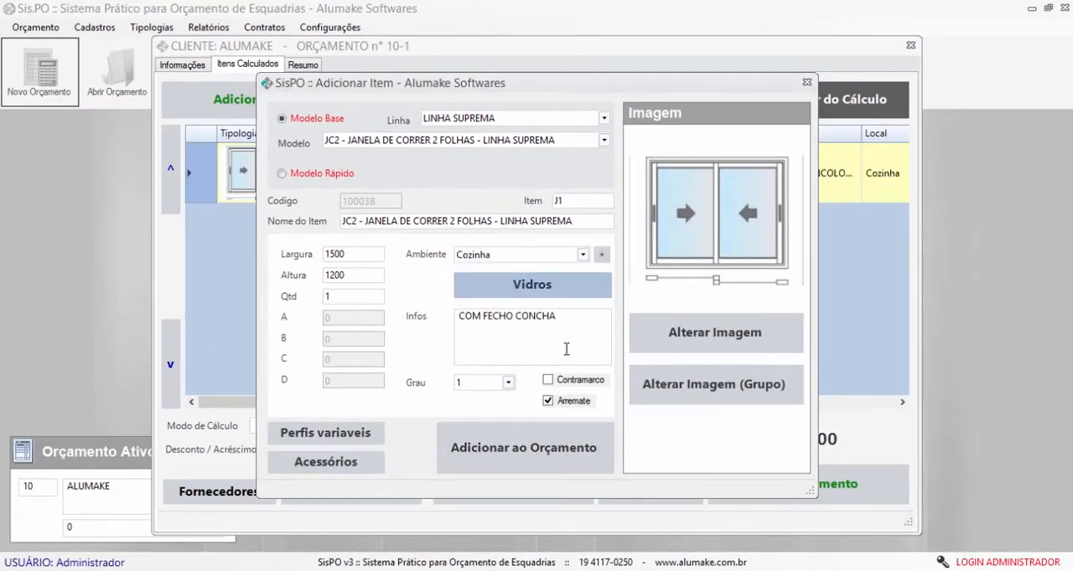
# - Choose the model JC3 - JANELA DE CORRER 3 FOLHAS (2 VIDRO E 1 TELA MOSQUITEIRO) with width 1400, height 1300 and quantity 2
pyautogui.click(603, 140)
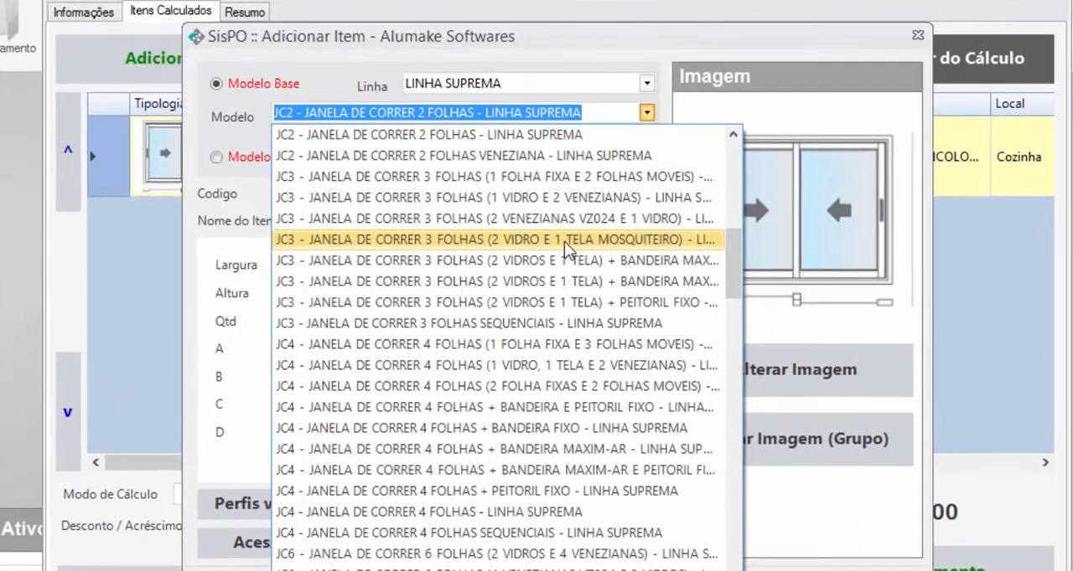
pyautogui.click(548, 234)
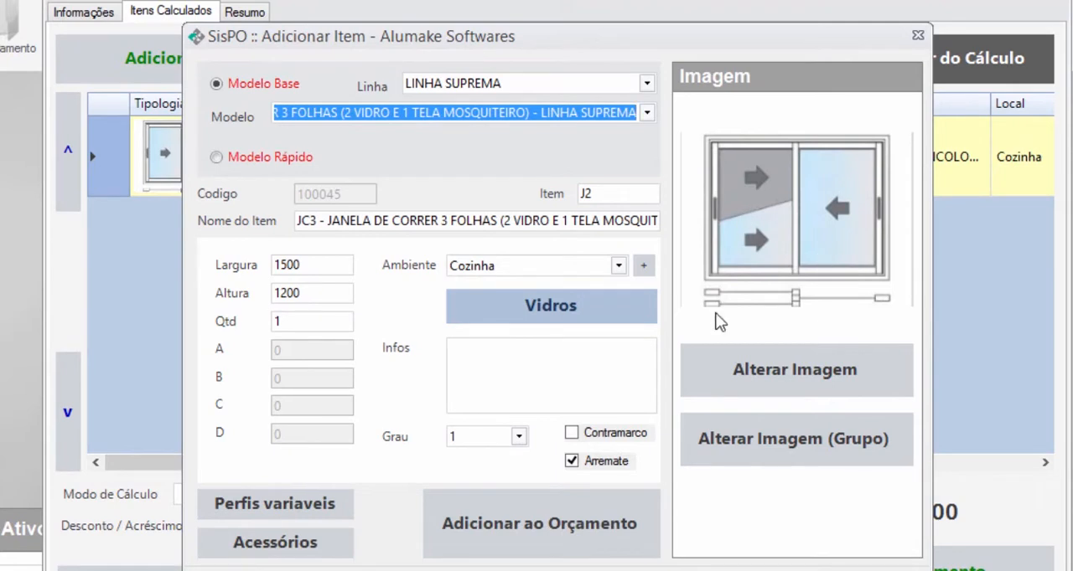
pyautogui.doubleClick(321, 264)
pyautogui.write('1400')
pyautogui.press('Tab')
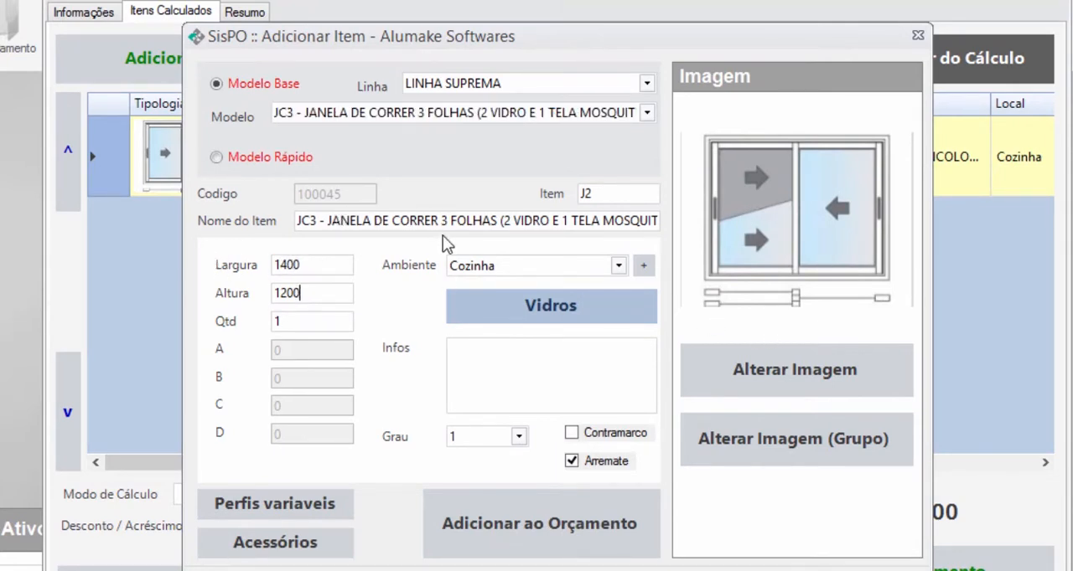
pyautogui.doubleClick(319, 295)
pyautogui.write('1300')
pyautogui.doubleClick(303, 321)
pyautogui.write('2')
# - Review and save the variable profiles and accessories of item J2 with their preselected entries
pyautogui.click(275, 504)
pyautogui.click(746, 485)
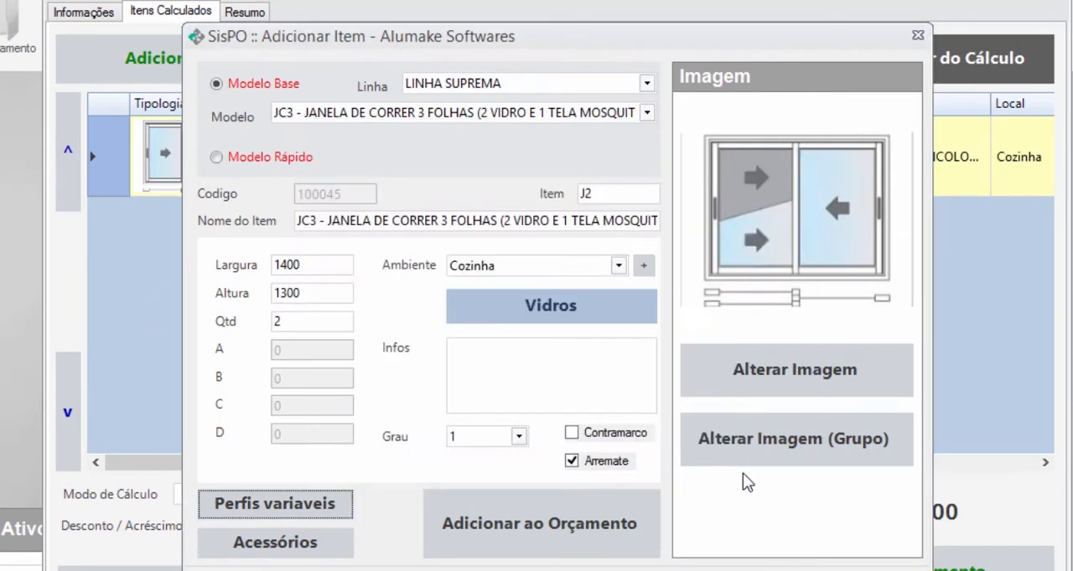
pyautogui.click(351, 551)
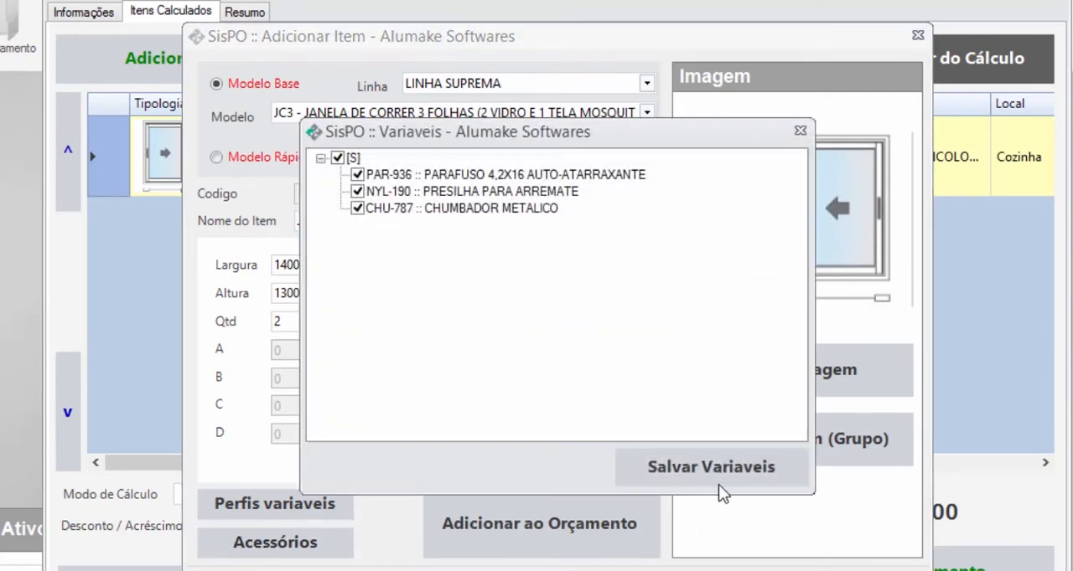
pyautogui.click(719, 485)
# - Set item J2's Ambiente to Despensa and assign COMUM INCOLOR 4MM glass to its VIDRO FOLHAS entry
pyautogui.click(618, 267)
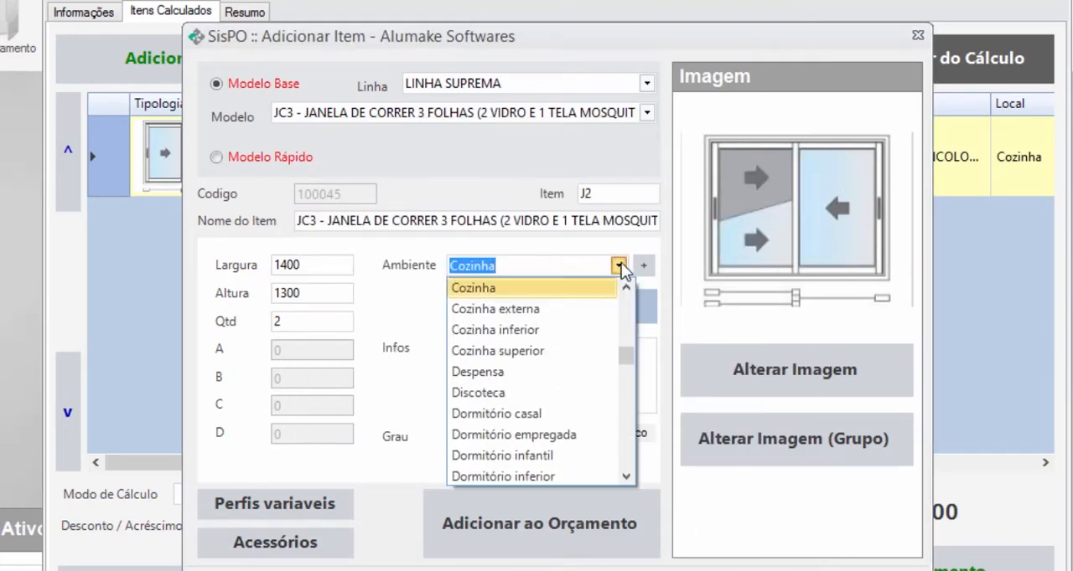
pyautogui.click(527, 372)
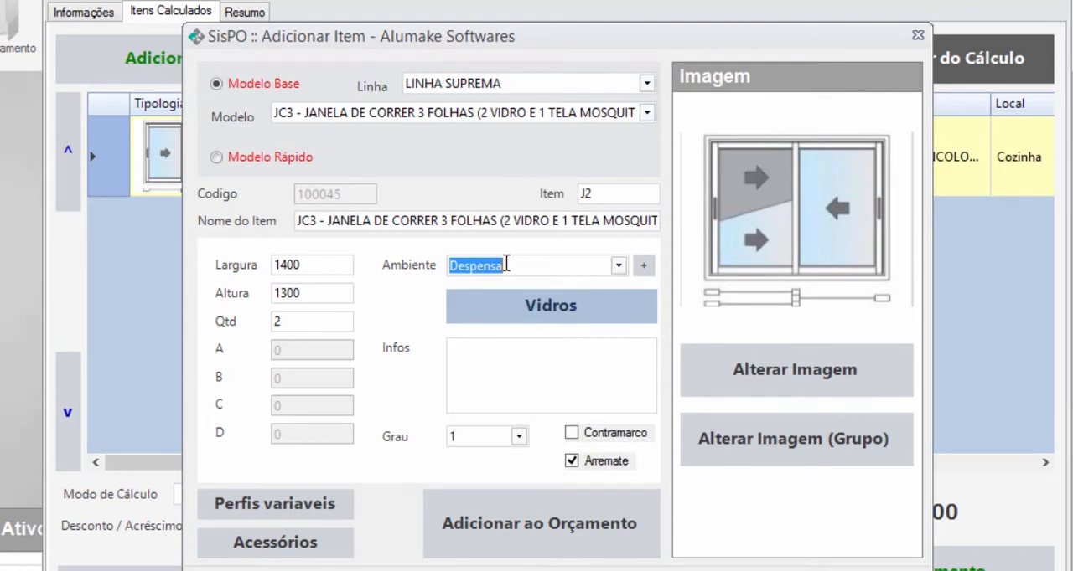
pyautogui.click(604, 305)
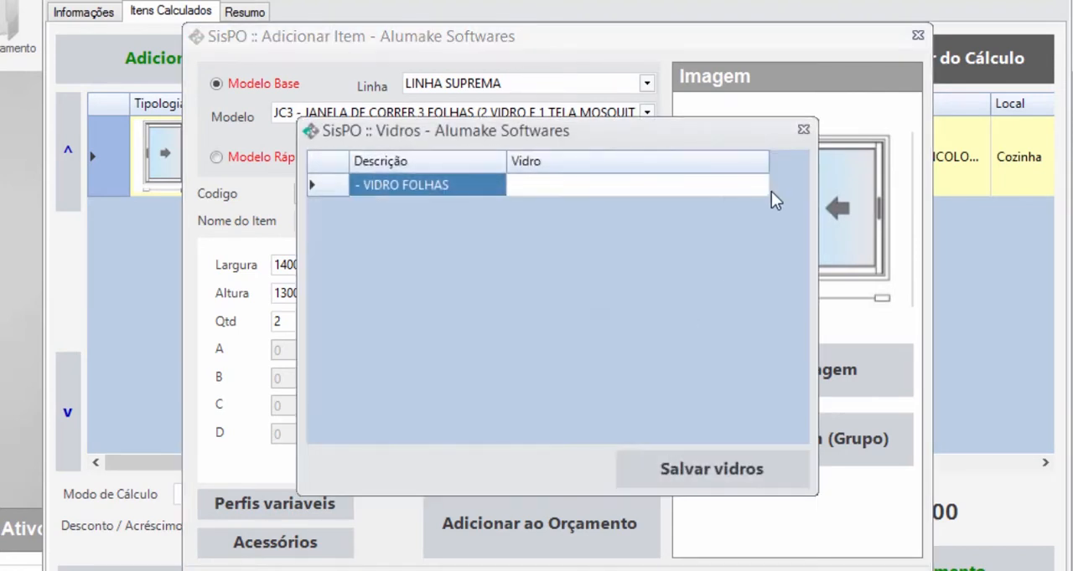
pyautogui.click(764, 187)
pyautogui.click(712, 298)
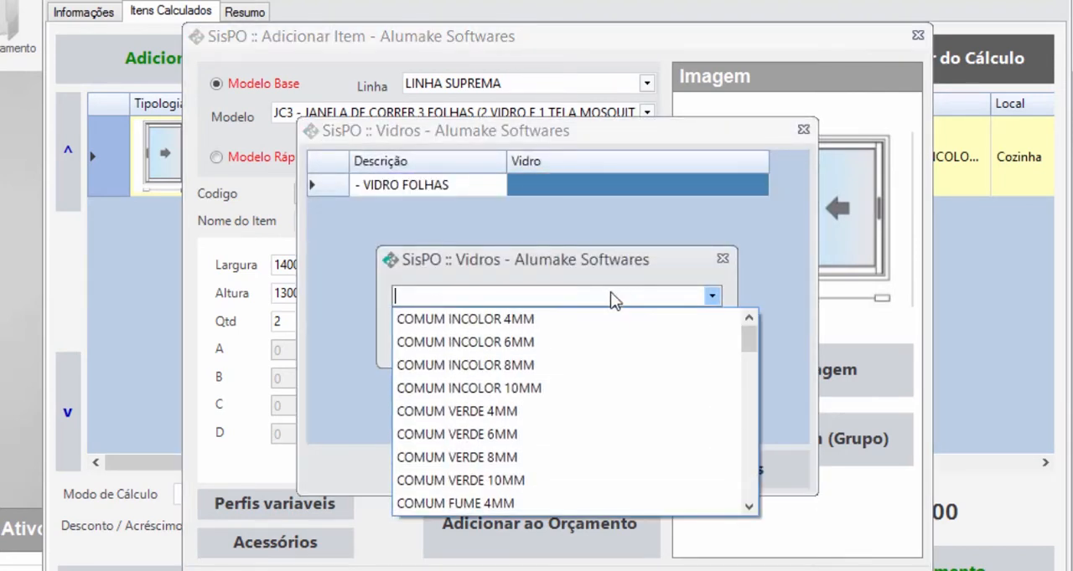
pyautogui.click(563, 318)
pyautogui.click(563, 336)
pyautogui.click(706, 466)
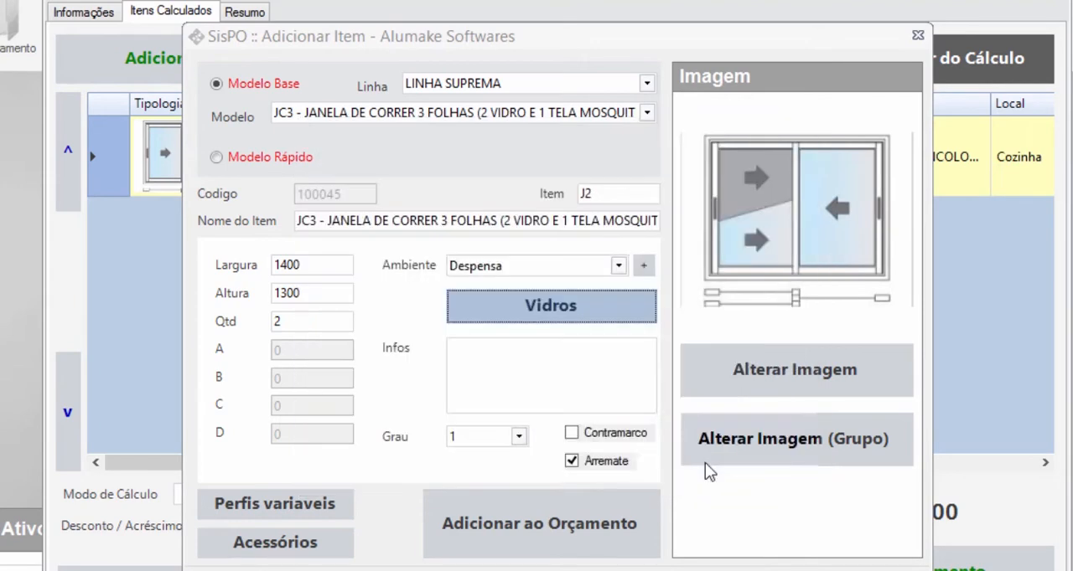
# - Enable Contramarco for item J2, add it to the budget and close the item entry form
pyautogui.click(536, 356)
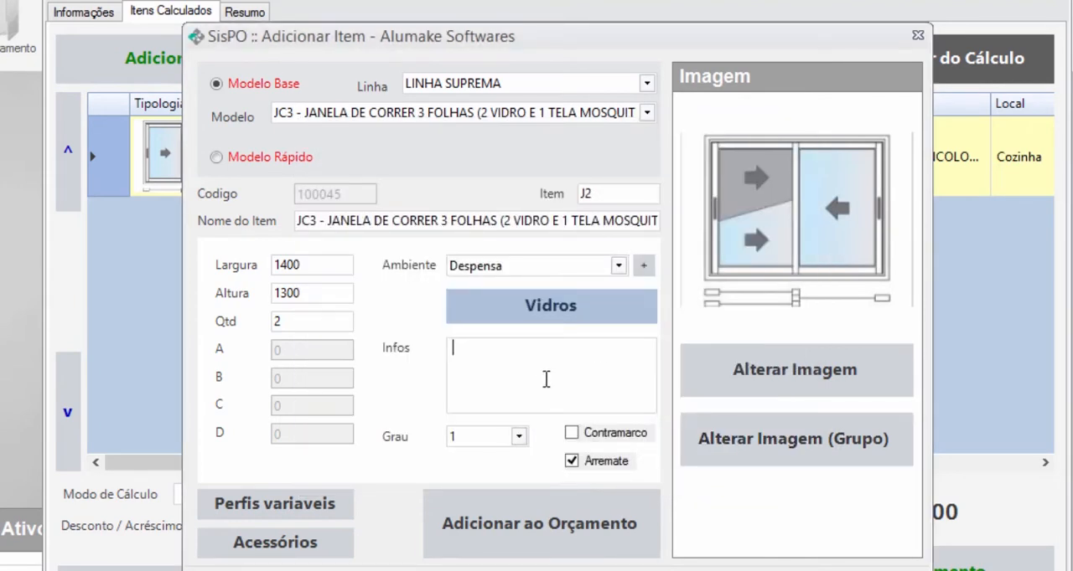
pyautogui.click(573, 435)
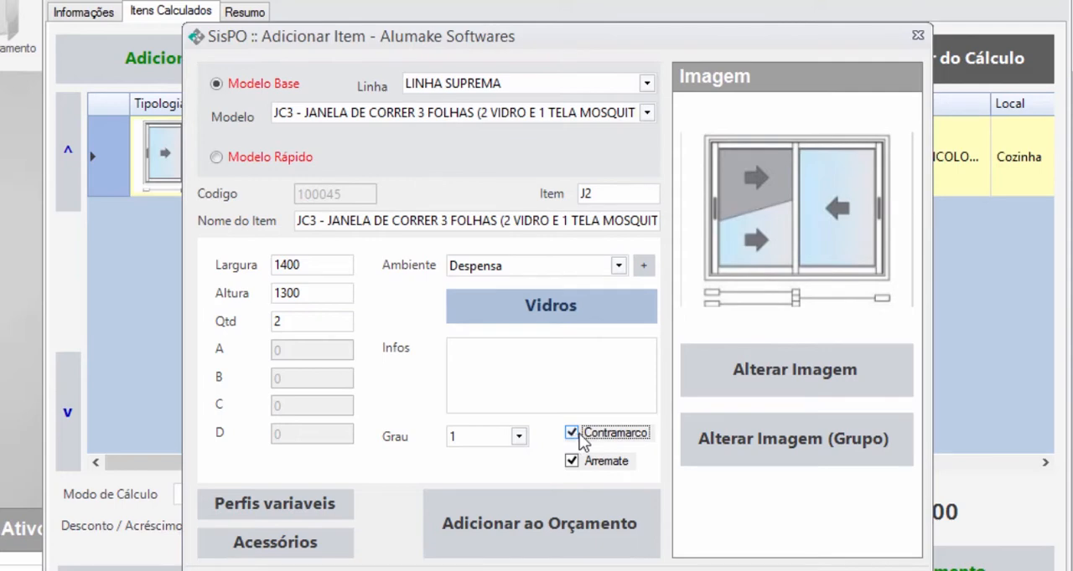
pyautogui.click(537, 518)
pyautogui.click(626, 348)
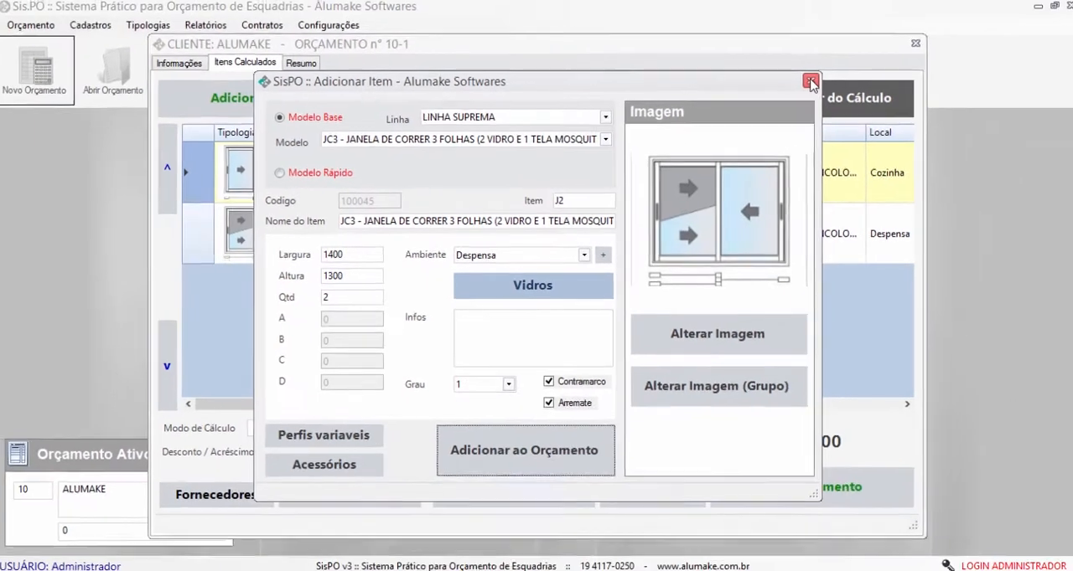
pyautogui.click(917, 35)
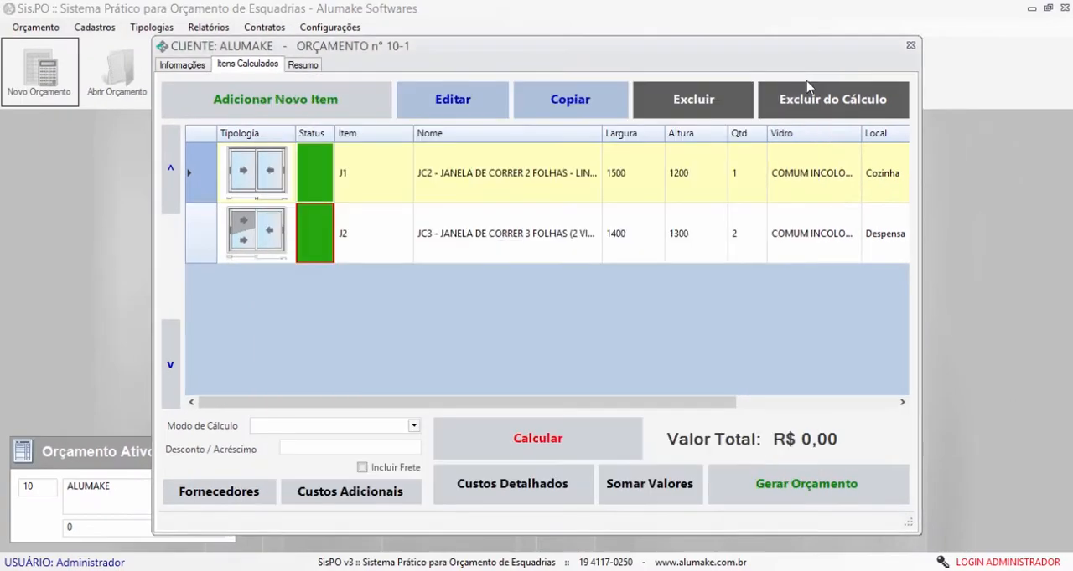
pyautogui.click(517, 252)
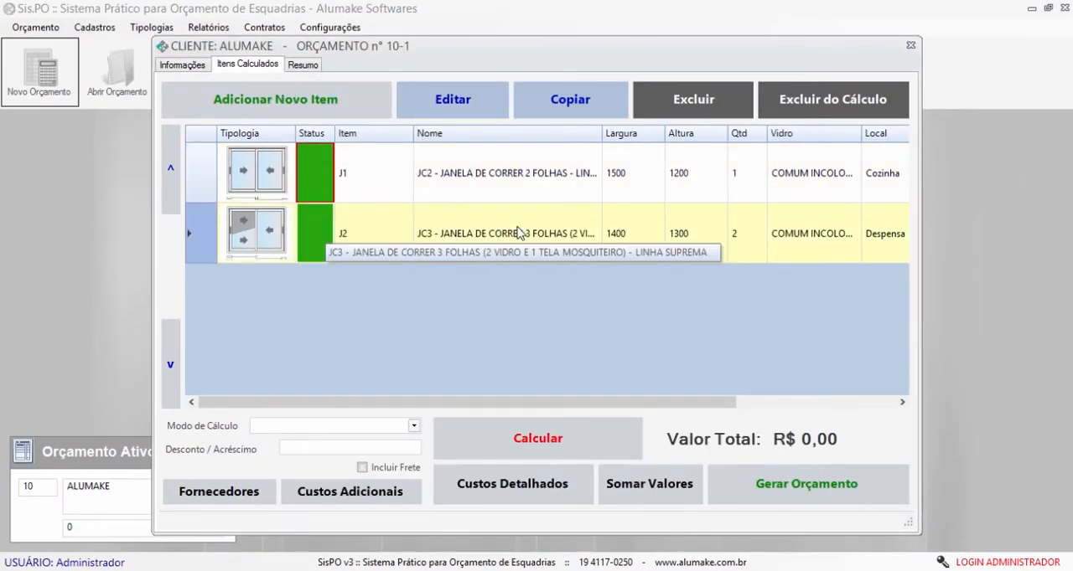
pyautogui.click(501, 188)
pyautogui.click(500, 228)
pyautogui.click(495, 185)
pyautogui.click(495, 235)
pyautogui.click(497, 193)
pyautogui.click(499, 237)
pyautogui.click(496, 189)
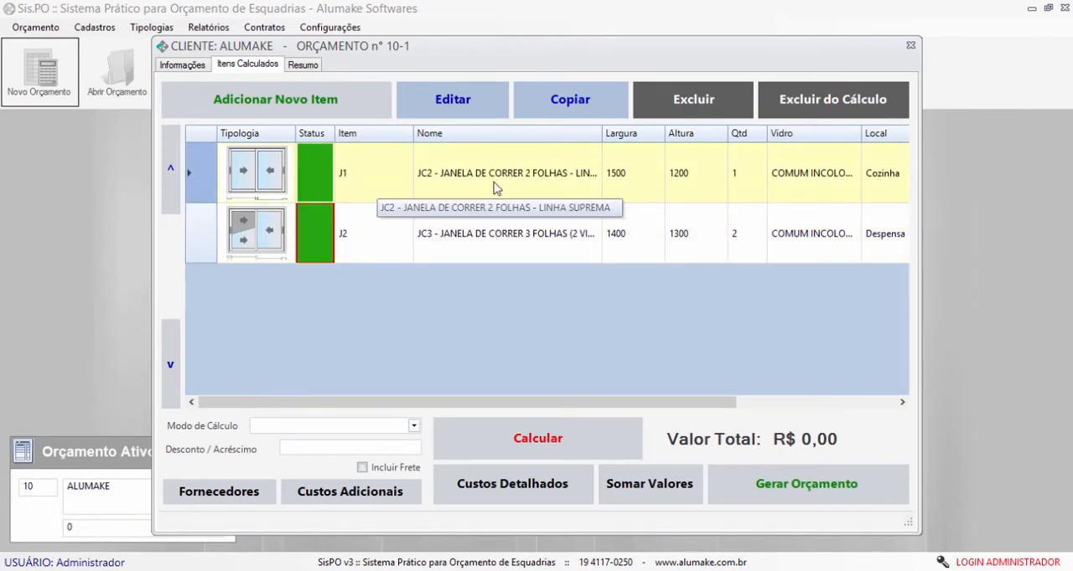
pyautogui.click(484, 247)
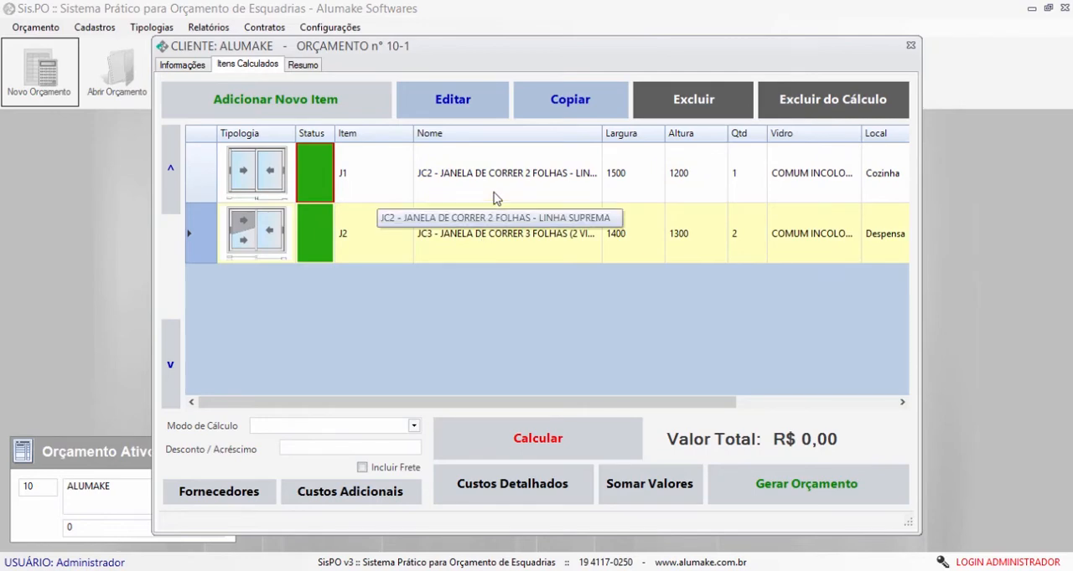
# - Move item J2 above J1 in the calculated items list and return it below J1
pyautogui.doubleClick(482, 246)
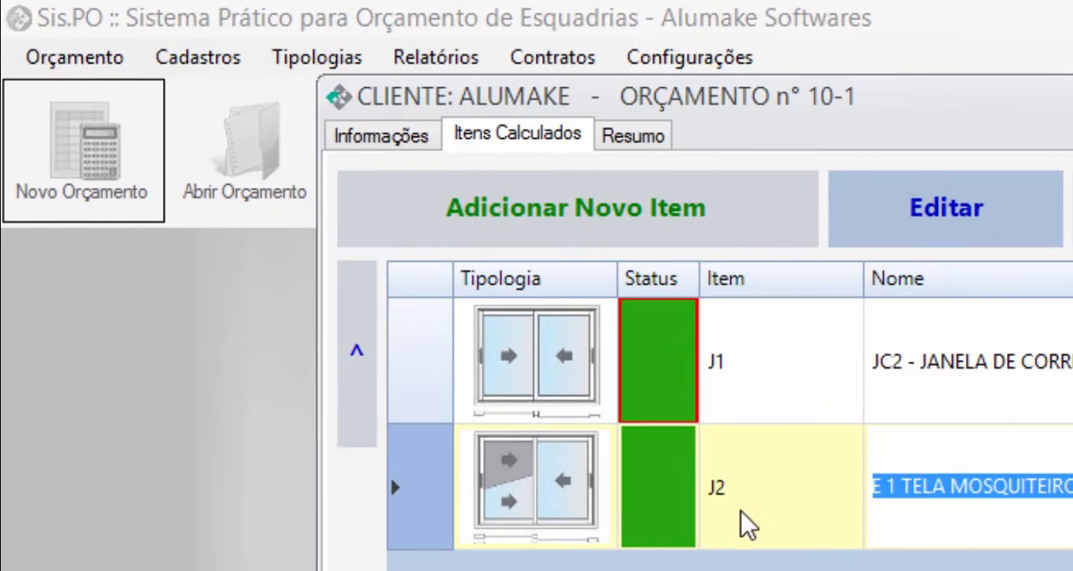
pyautogui.click(575, 404)
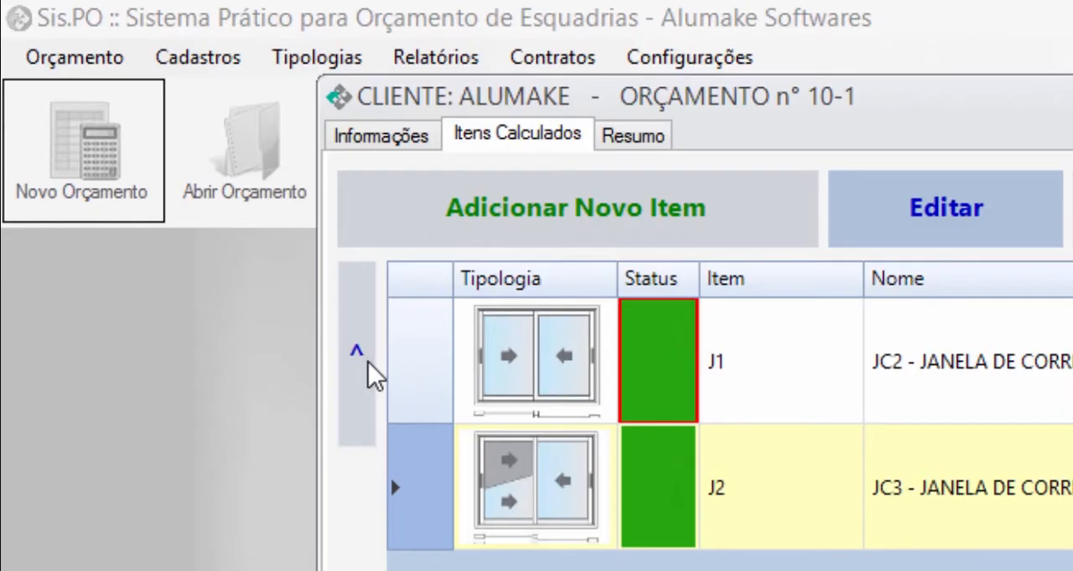
pyautogui.click(368, 362)
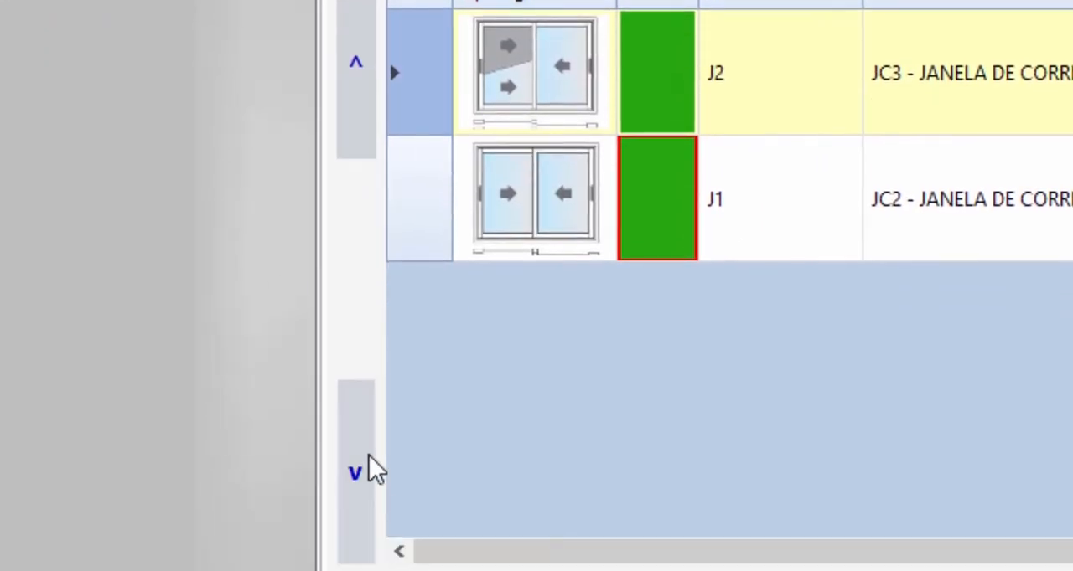
pyautogui.click(367, 471)
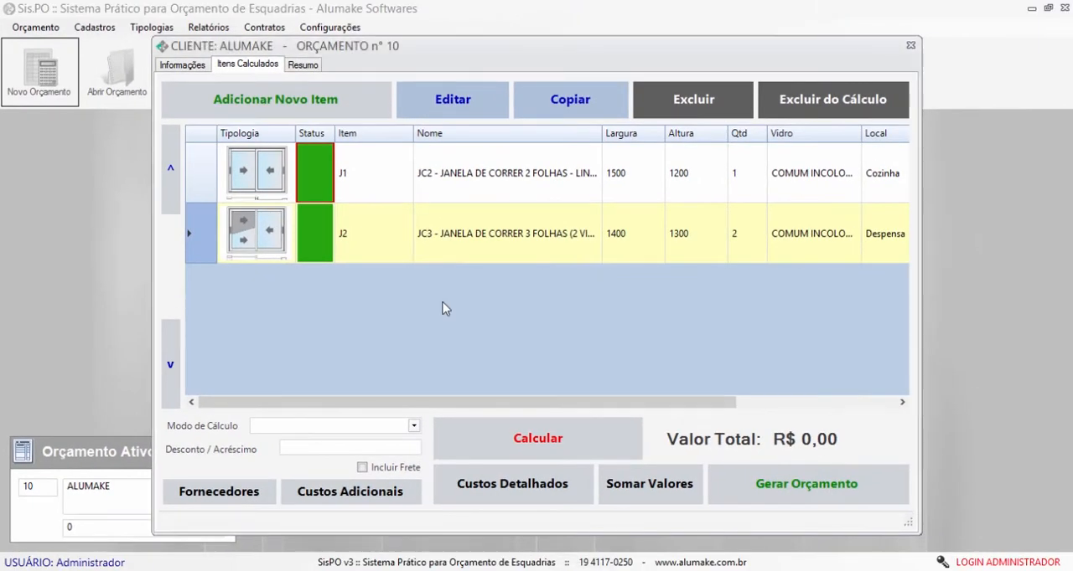
# - Open item J1 for editing and examine which variable profiles are selected for it
pyautogui.click(459, 165)
pyautogui.click(450, 233)
pyautogui.click(459, 192)
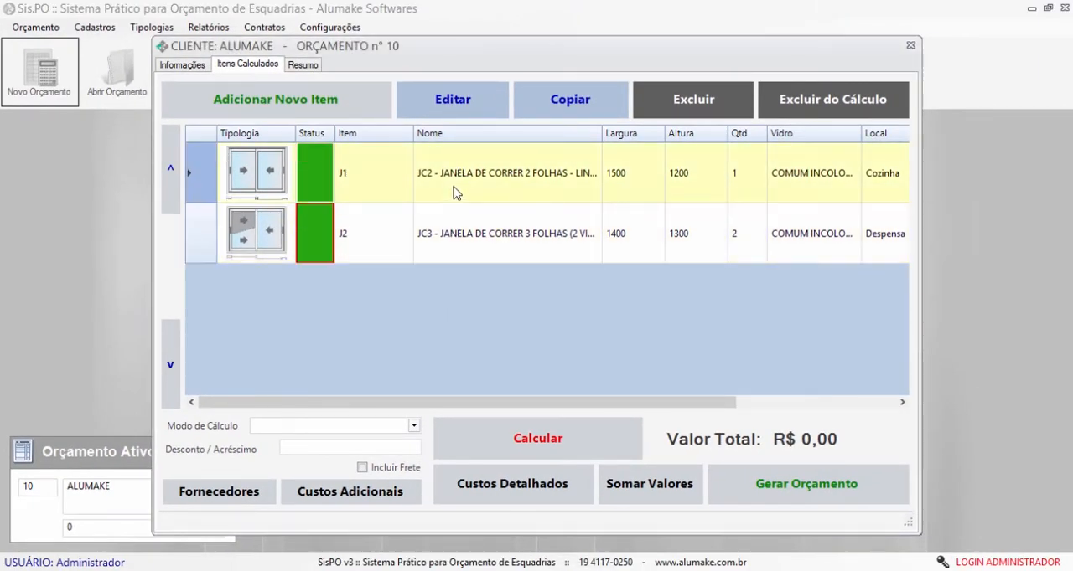
pyautogui.click(455, 236)
pyautogui.click(463, 200)
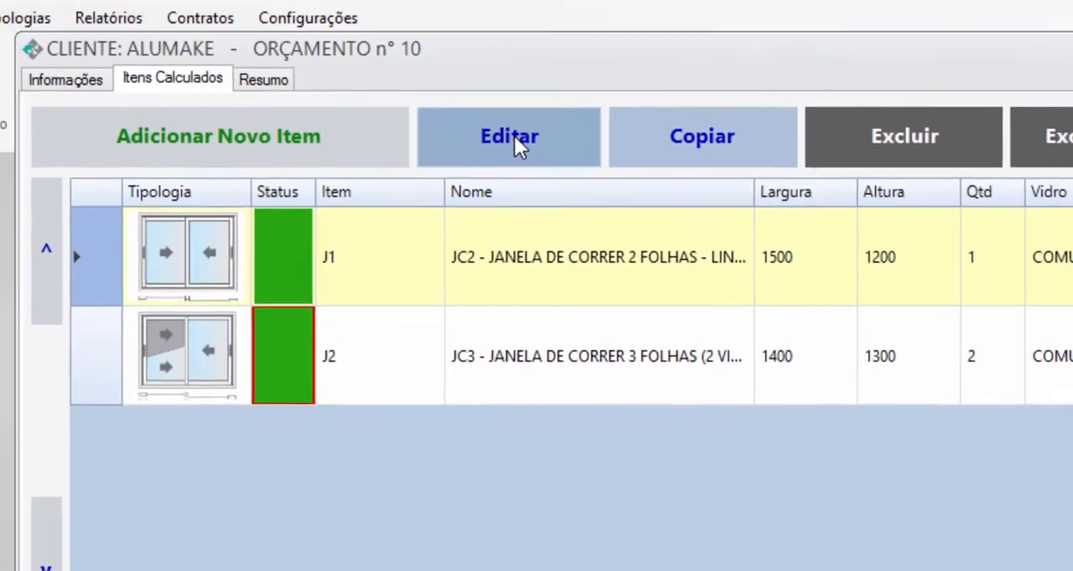
pyautogui.click(513, 136)
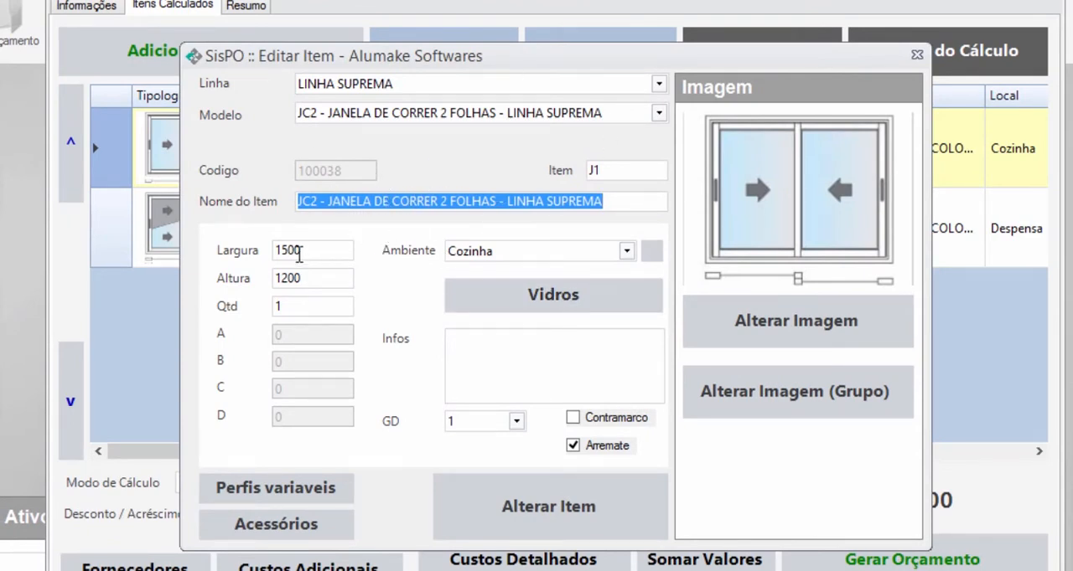
pyautogui.click(321, 488)
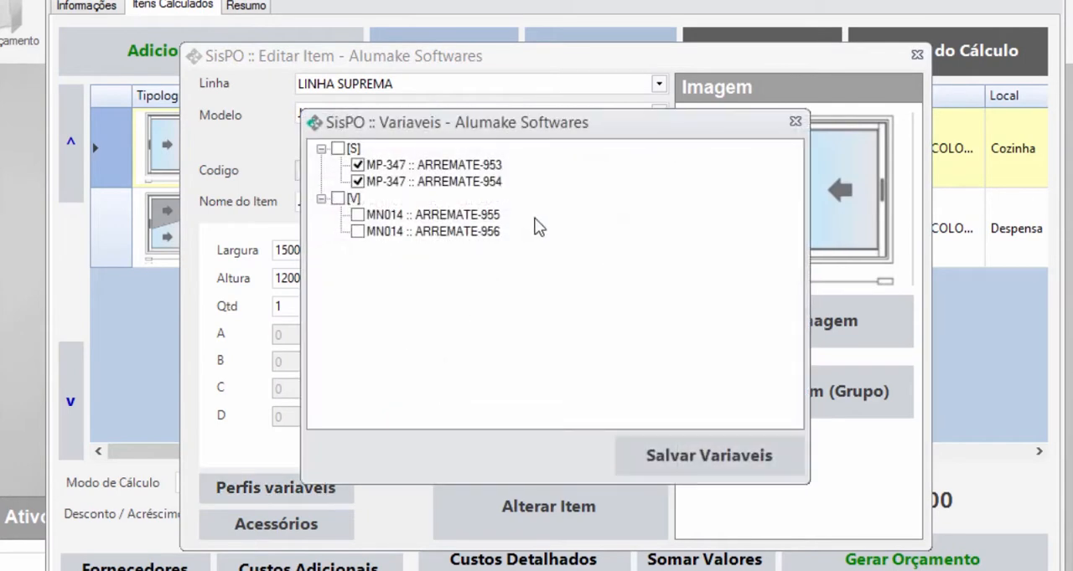
pyautogui.click(796, 121)
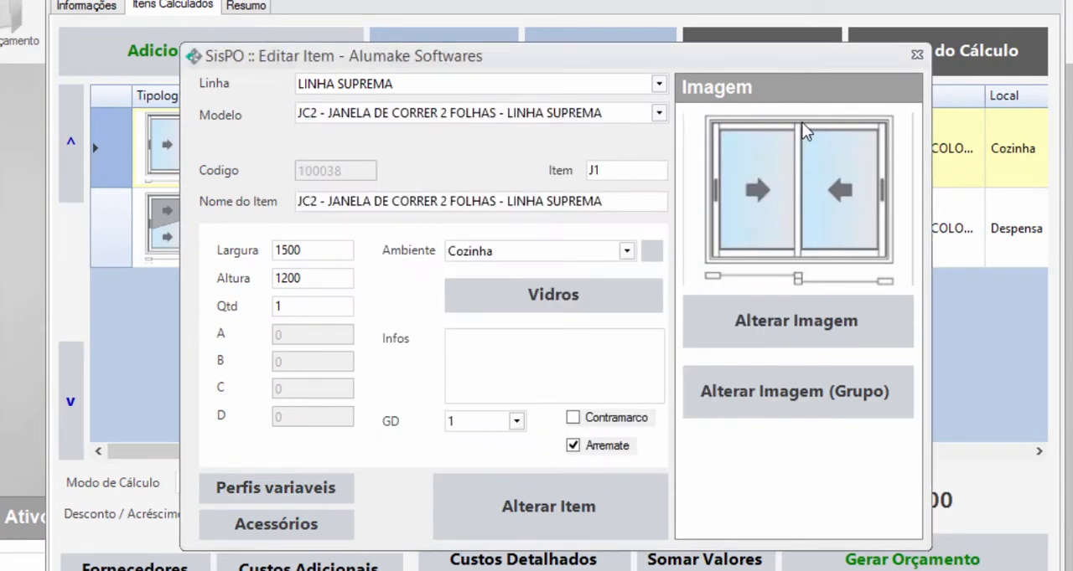
# - Preview the alternative typology images offered for item J1, from the MAX models to the JC models, and leave item editing without saving
pyautogui.click(802, 312)
pyautogui.click(366, 243)
pyautogui.click(367, 309)
pyautogui.click(367, 358)
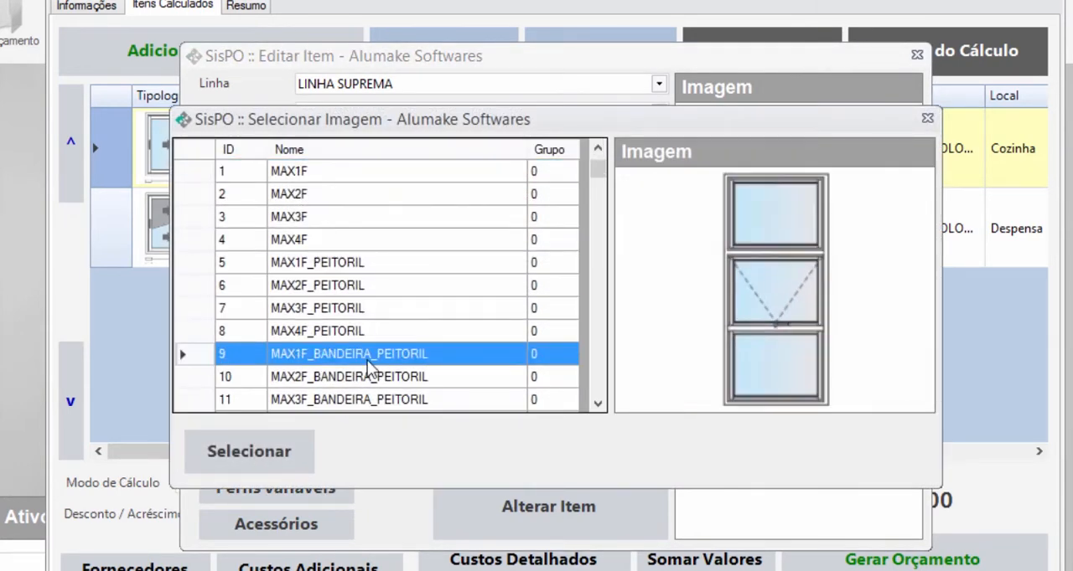
pyautogui.scroll(-3, 367, 360)
pyautogui.click(367, 360)
pyautogui.scroll(-2, 367, 360)
pyautogui.click(366, 361)
pyautogui.click(366, 360)
pyautogui.scroll(-2, 366, 360)
pyautogui.click(366, 360)
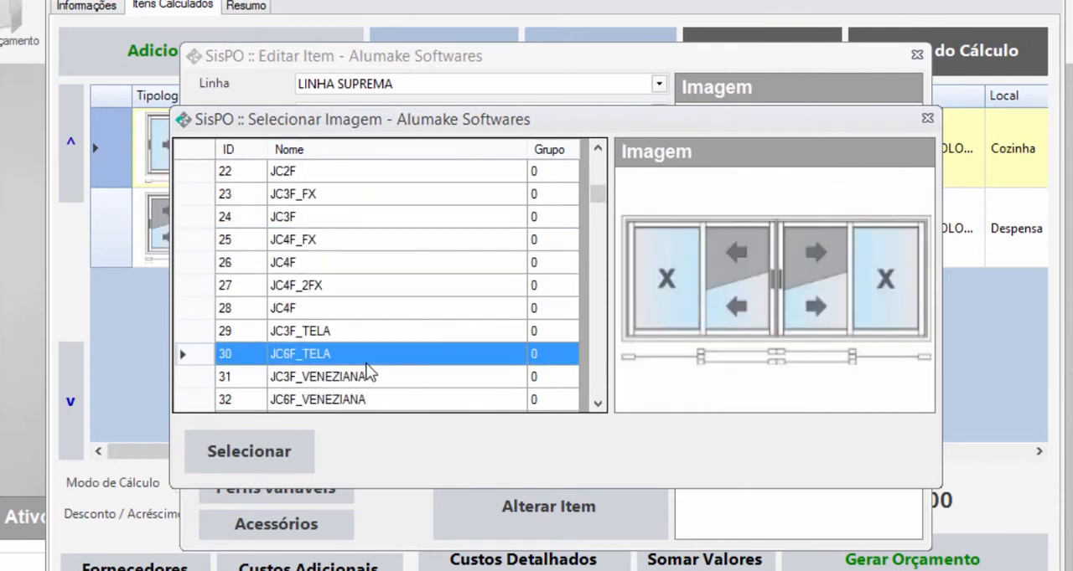
pyautogui.scroll(-2, 366, 360)
pyautogui.click(366, 361)
pyautogui.scroll(-1, 366, 360)
pyautogui.click(366, 360)
pyautogui.scroll(-1, 366, 368)
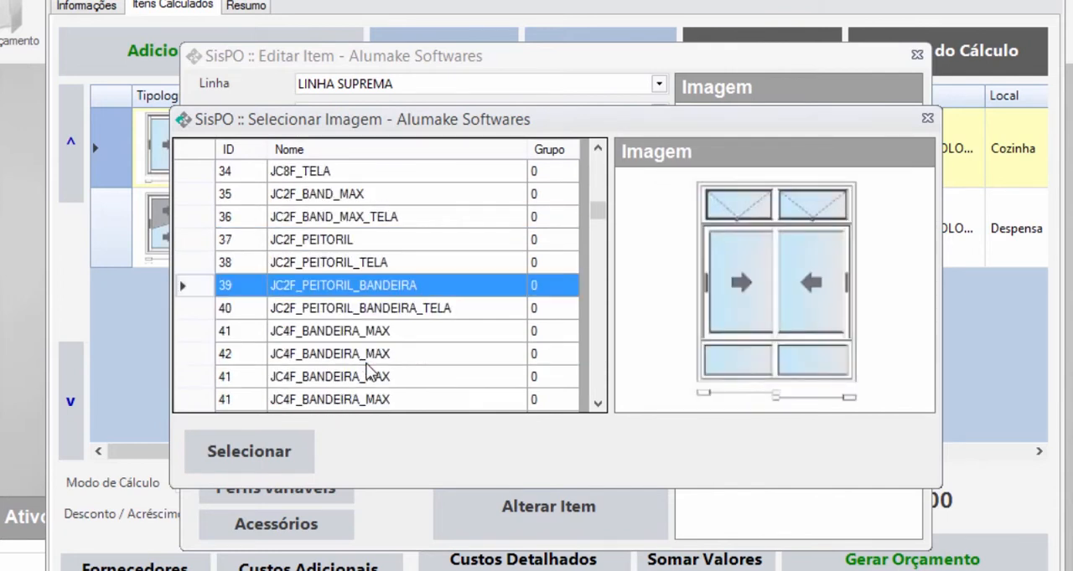
pyautogui.scroll(-1, 366, 369)
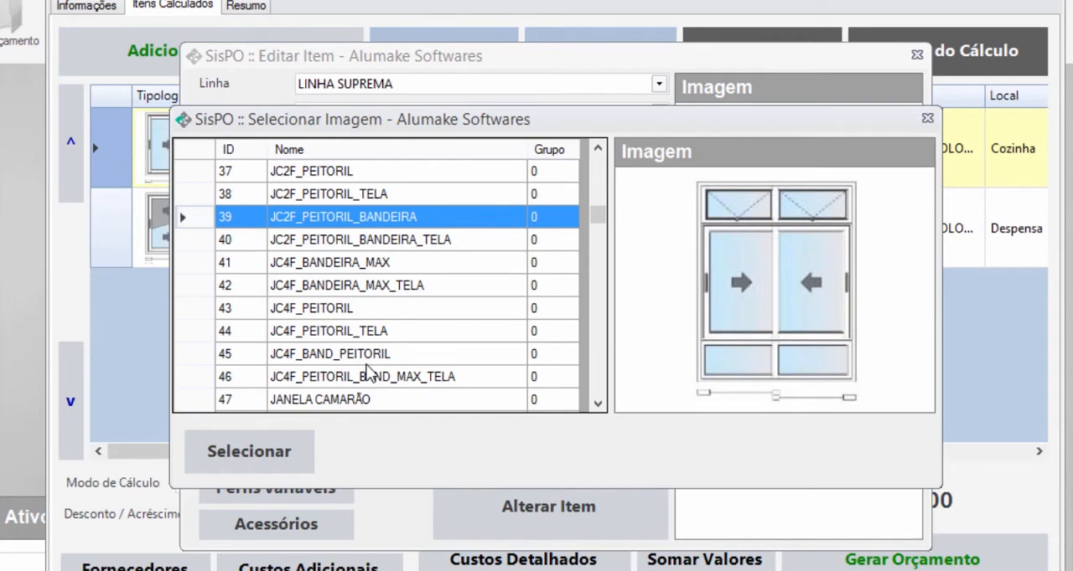
pyautogui.click(367, 362)
pyautogui.click(926, 119)
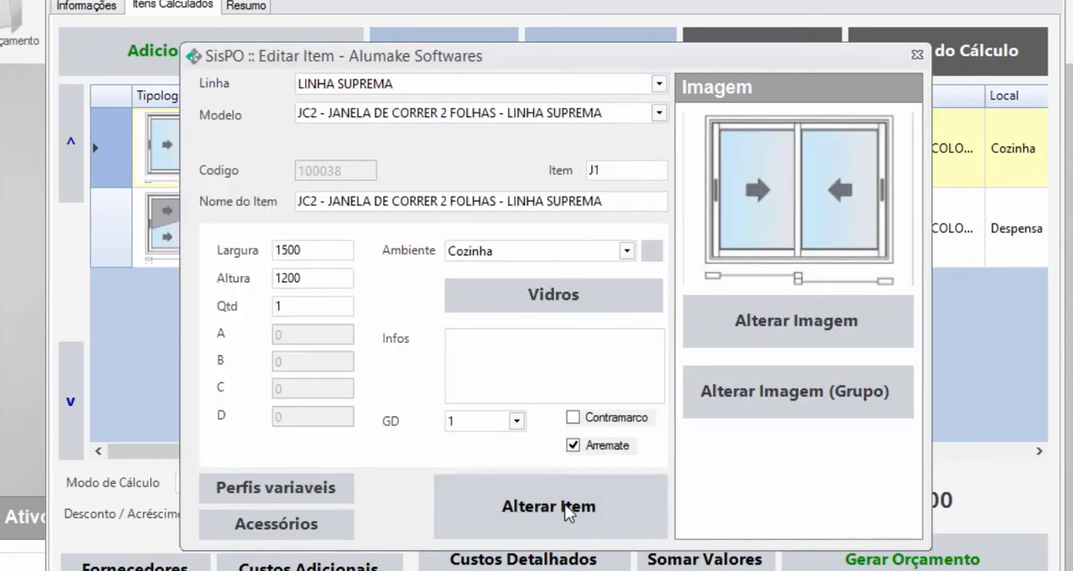
pyautogui.click(913, 59)
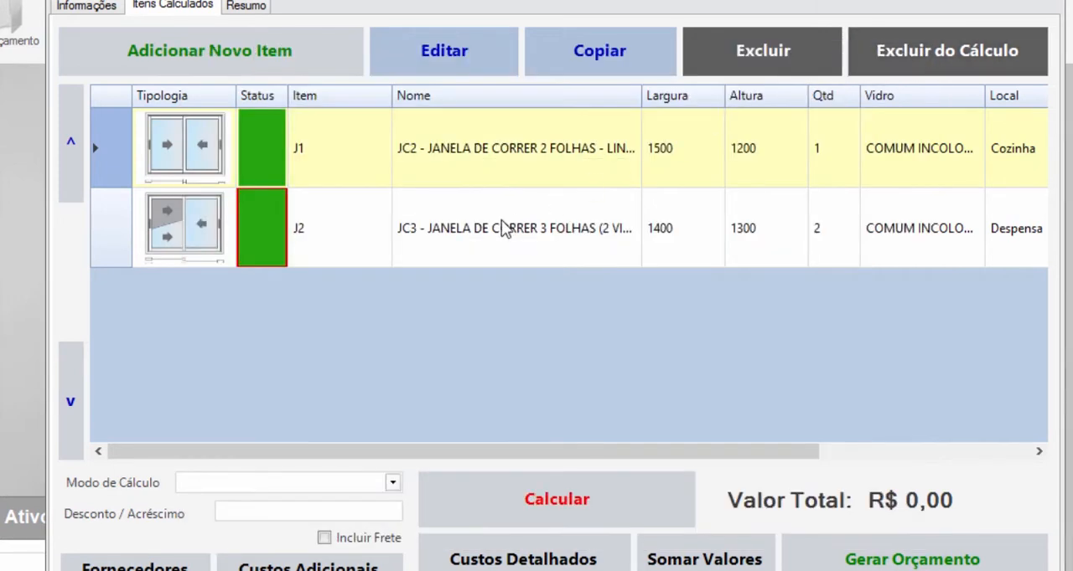
# - Make a copy of item J2 in the calculated items list
pyautogui.click(474, 228)
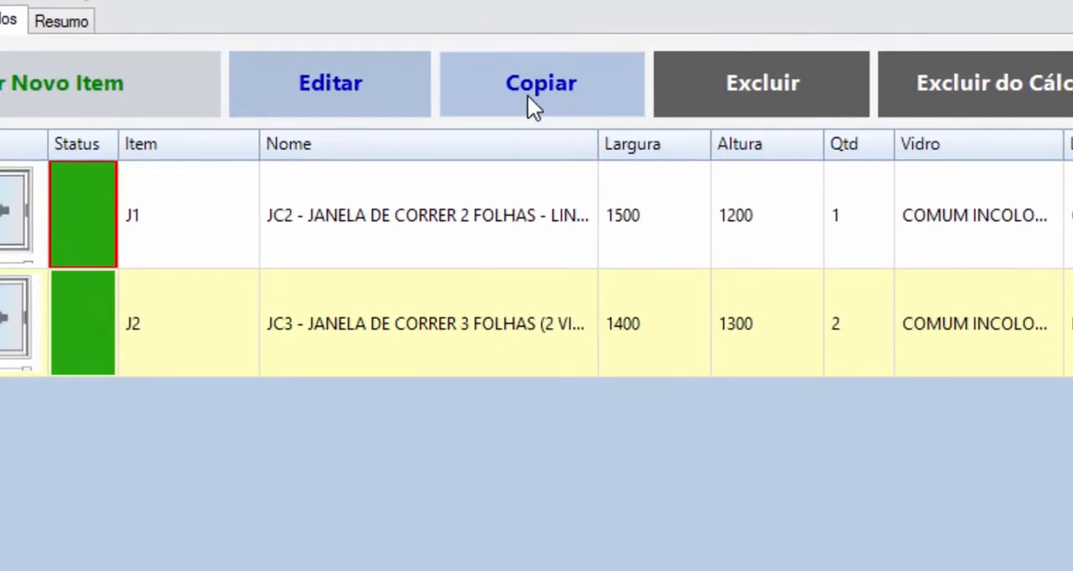
pyautogui.click(528, 98)
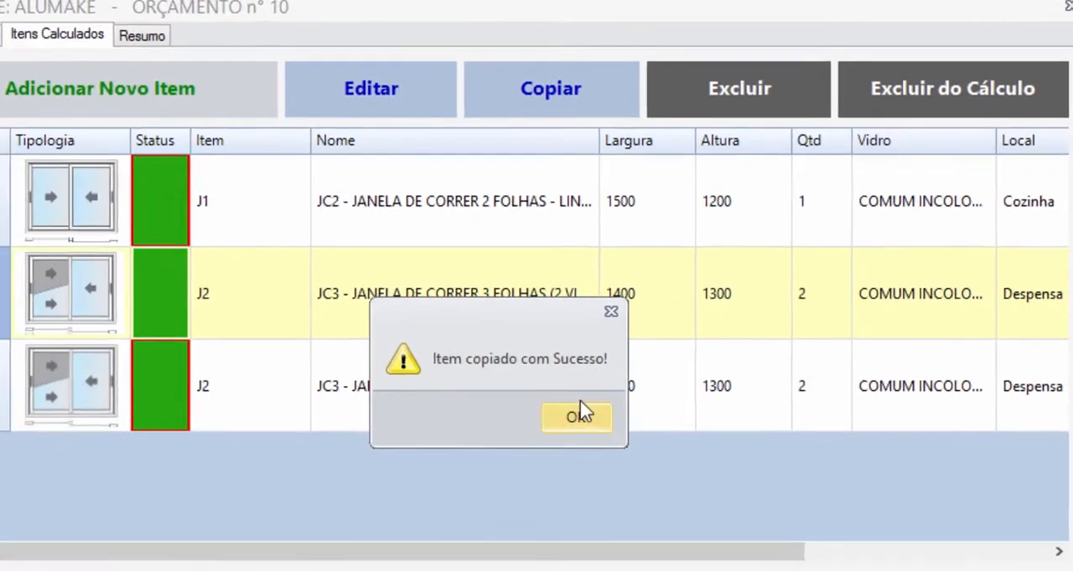
pyautogui.click(578, 416)
# - Edit the copied three-leaf window so its item code is J3 and its width is 1300, and save the change
pyautogui.click(248, 367)
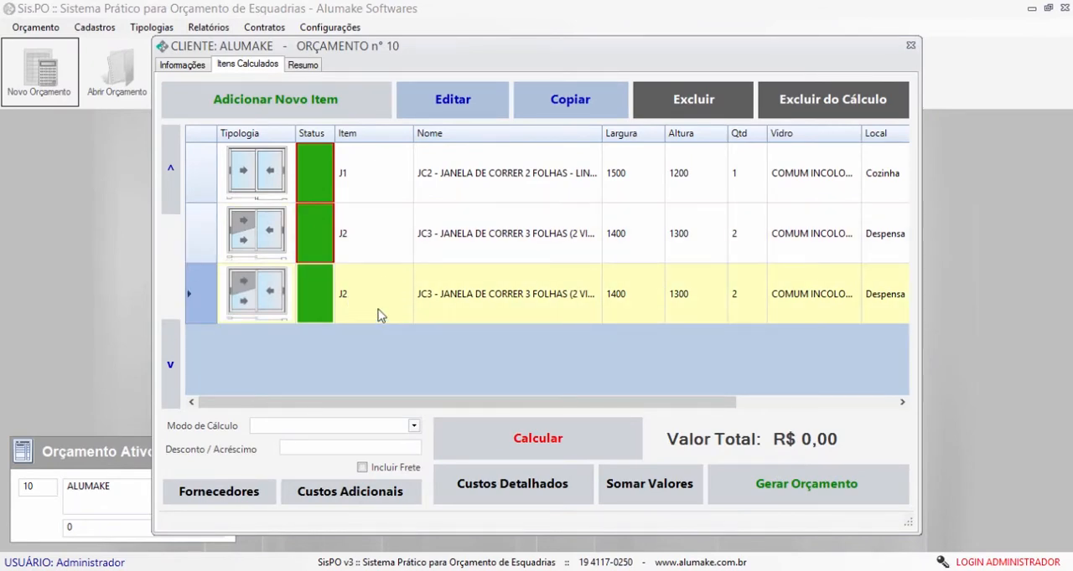
pyautogui.click(435, 103)
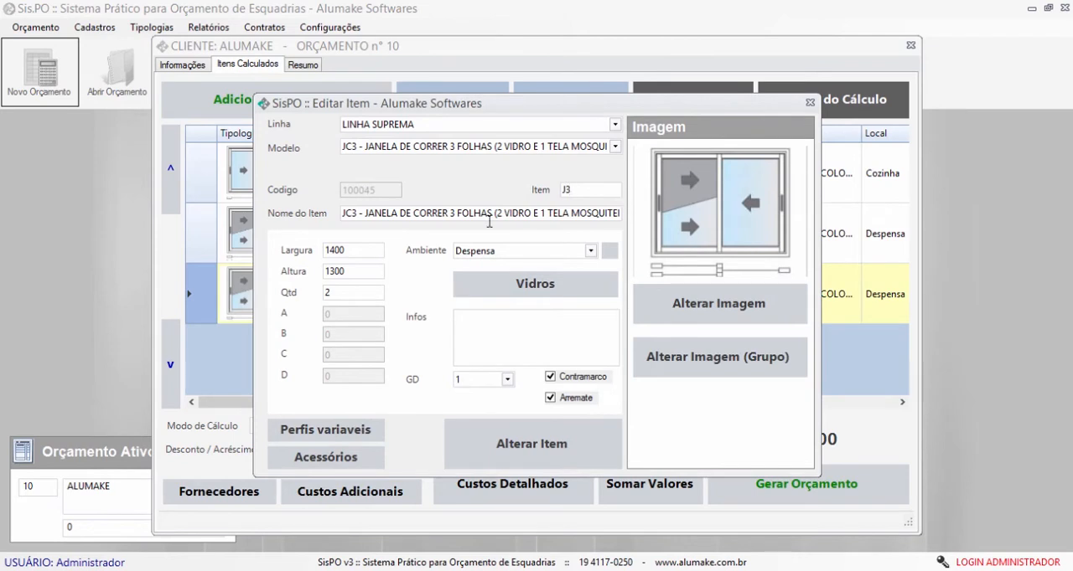
pyautogui.doubleClick(352, 250)
pyautogui.write('130')
pyautogui.click(528, 445)
pyautogui.click(589, 251)
pyautogui.click(439, 258)
pyautogui.click(447, 300)
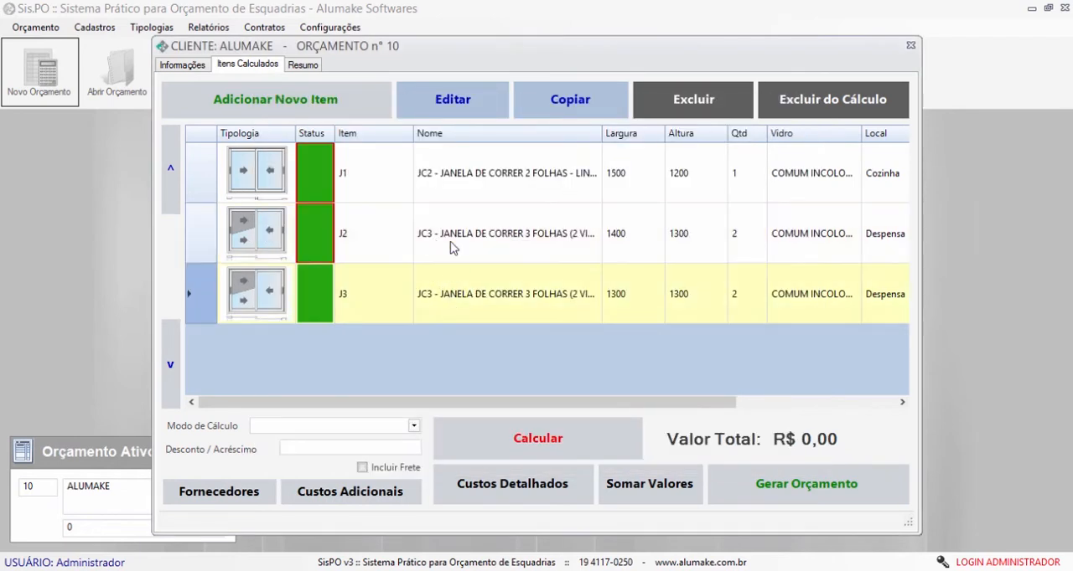
# - Exclude item J3 from the calculation and include it again
pyautogui.click(495, 253)
pyautogui.click(539, 196)
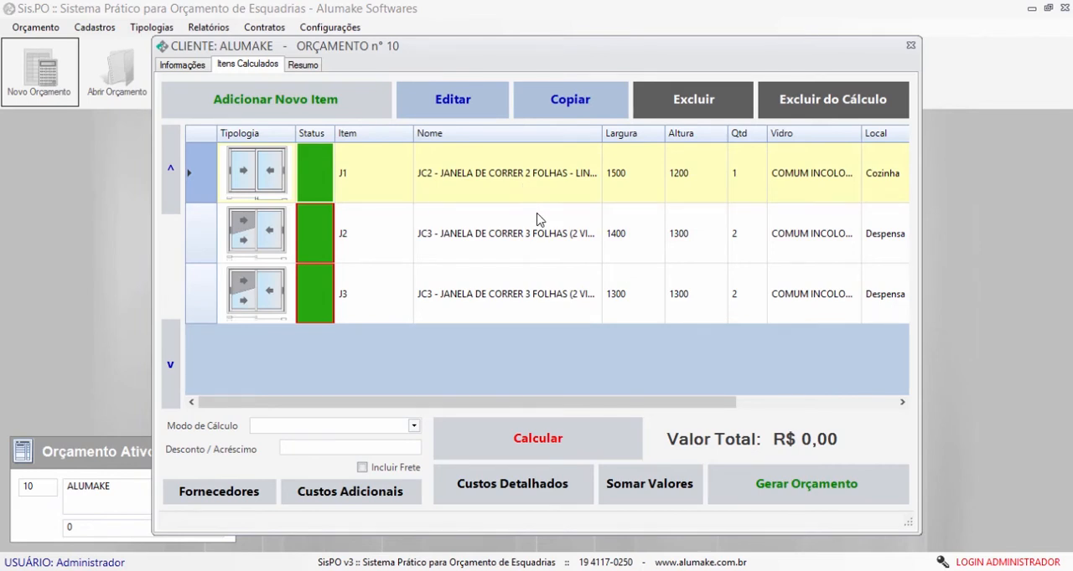
pyautogui.click(529, 246)
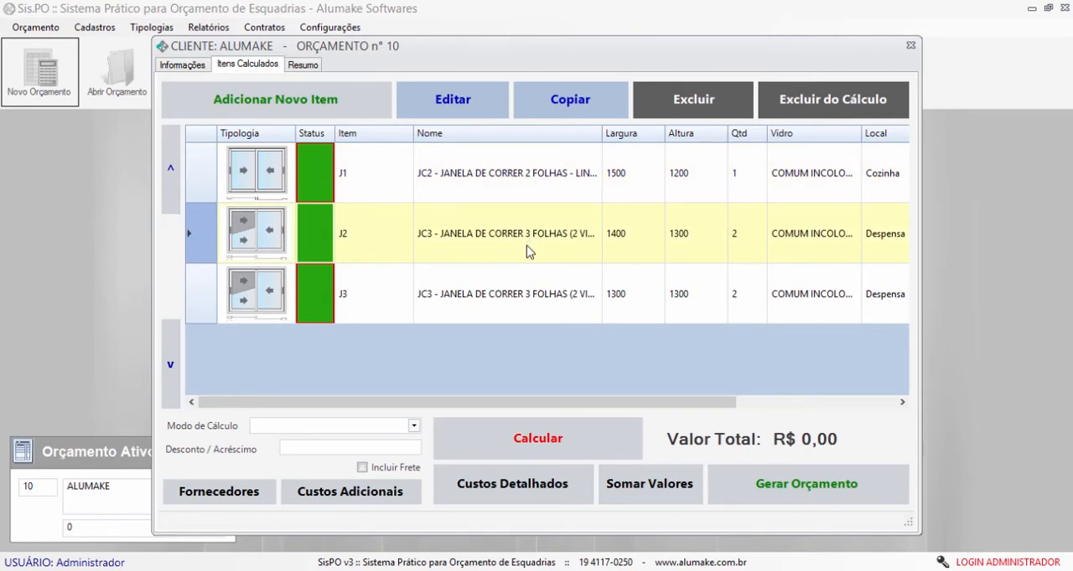
pyautogui.click(525, 307)
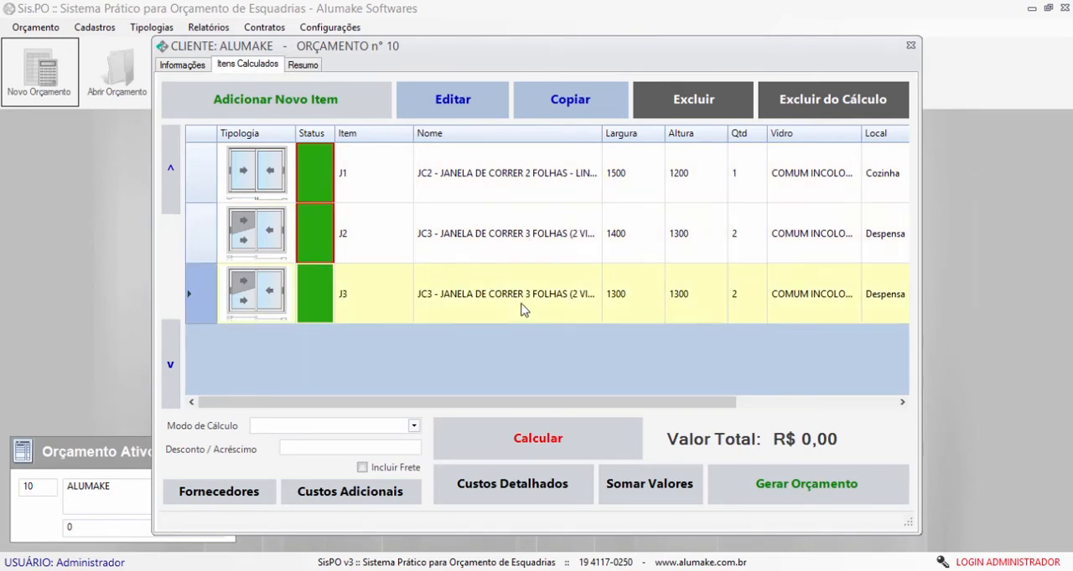
pyautogui.click(843, 109)
pyautogui.click(470, 239)
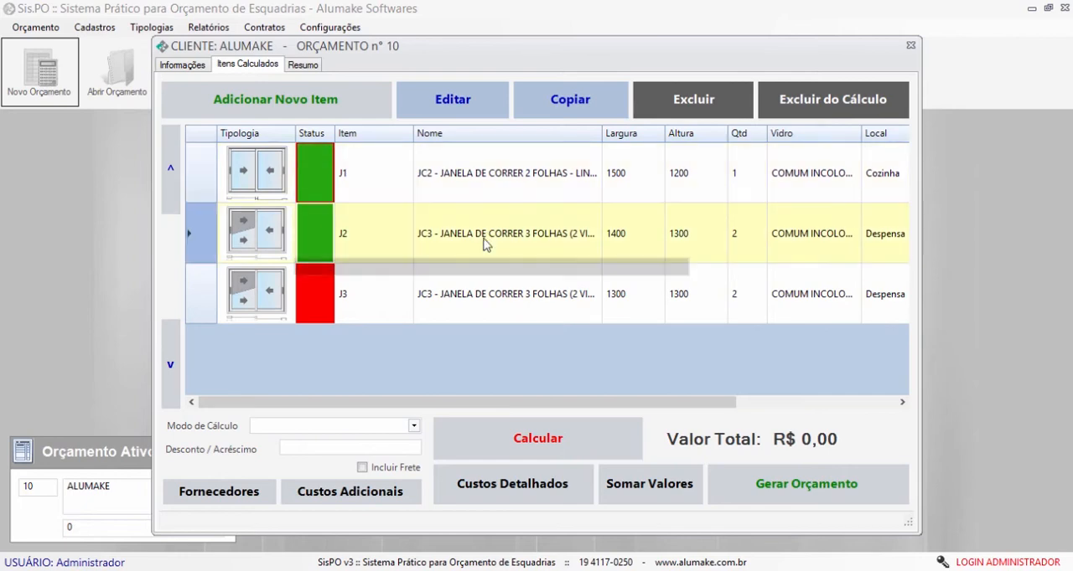
pyautogui.click(490, 303)
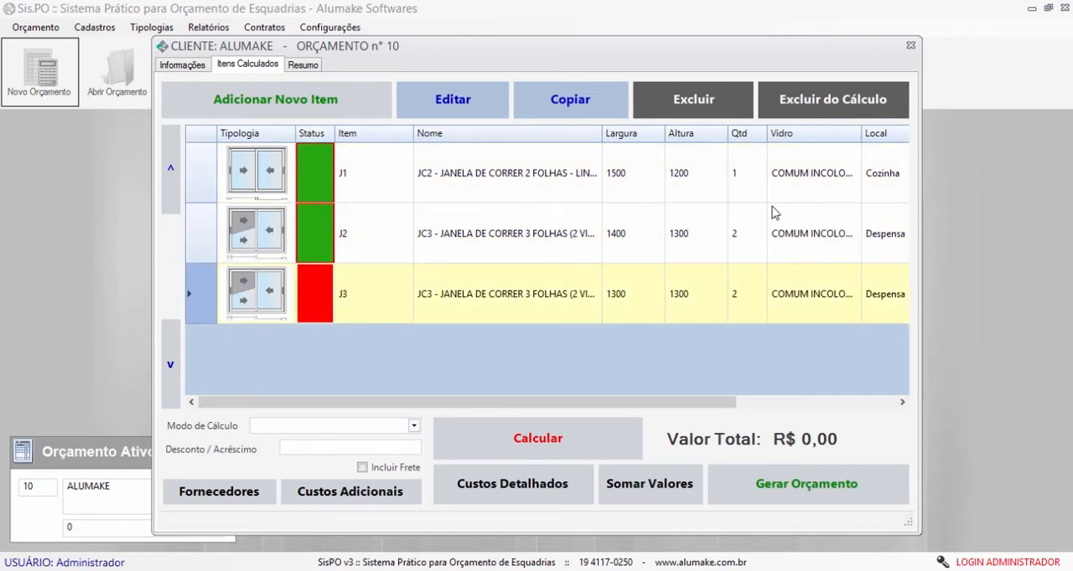
pyautogui.click(841, 110)
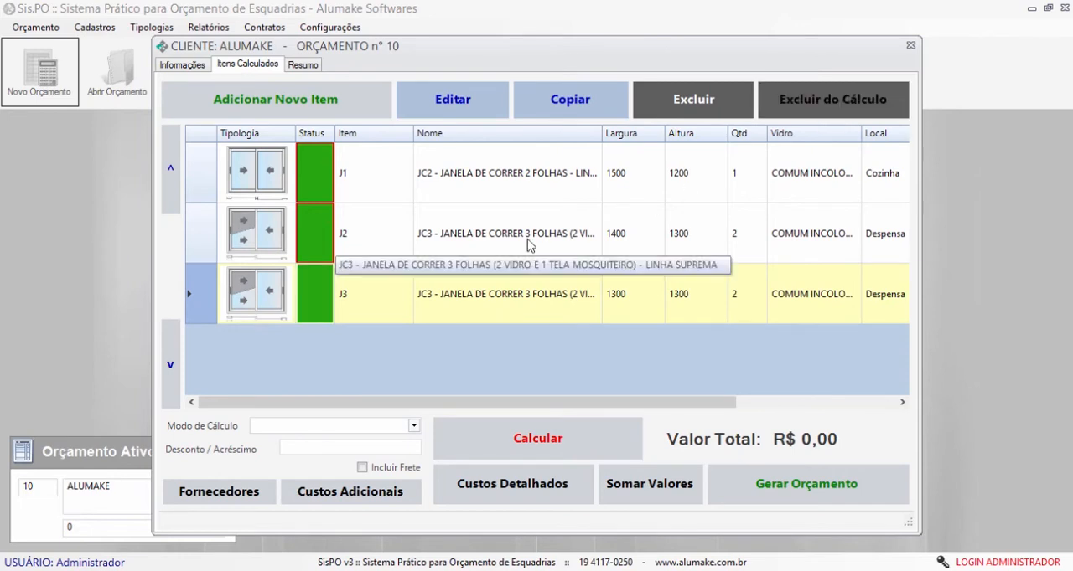
# - Set the budget's calculation mode to 3 - % Líquido
pyautogui.click(529, 243)
pyautogui.click(470, 280)
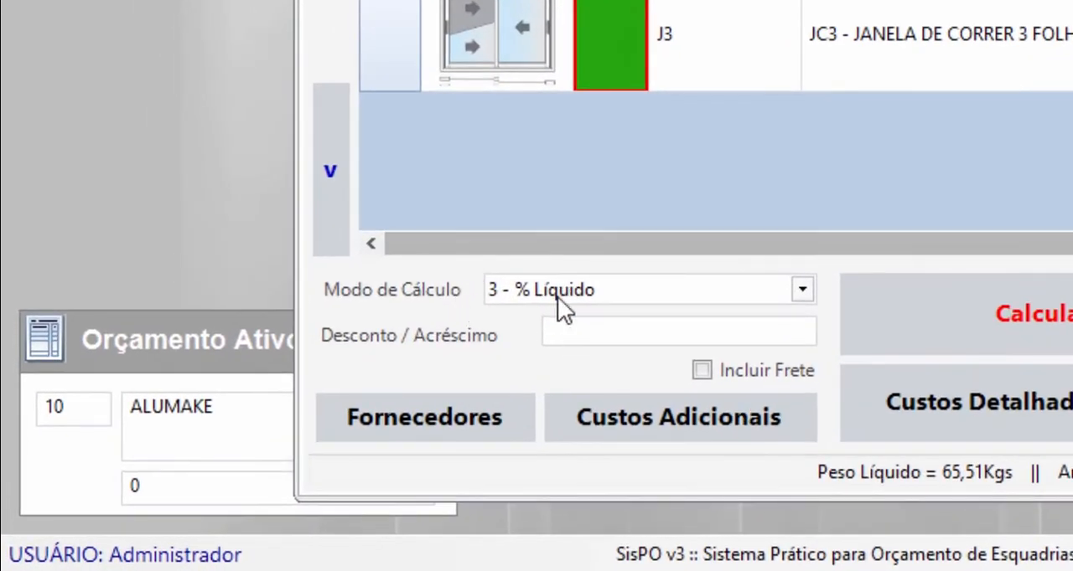
pyautogui.click(805, 291)
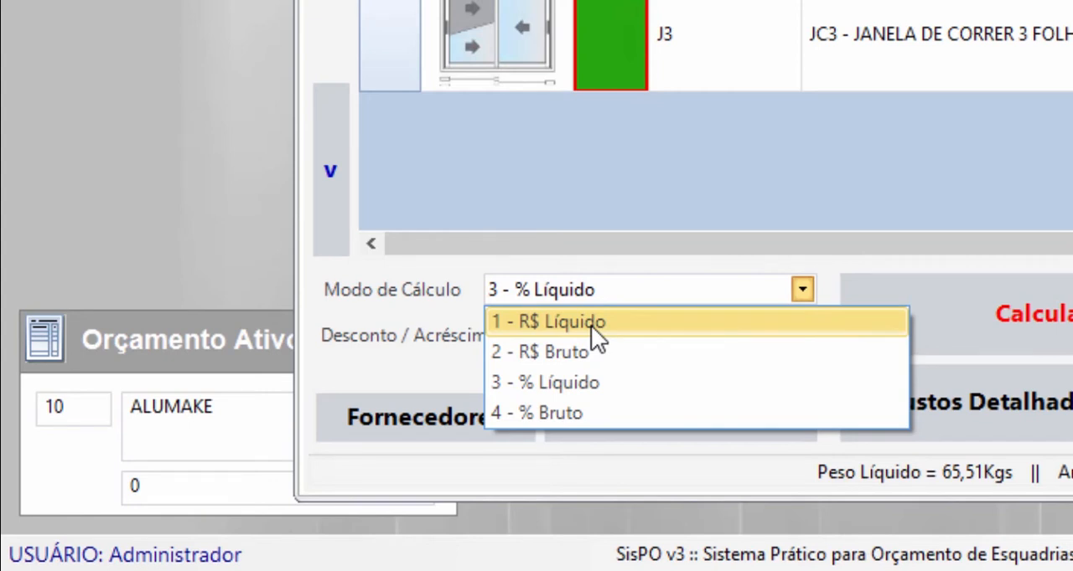
pyautogui.click(622, 383)
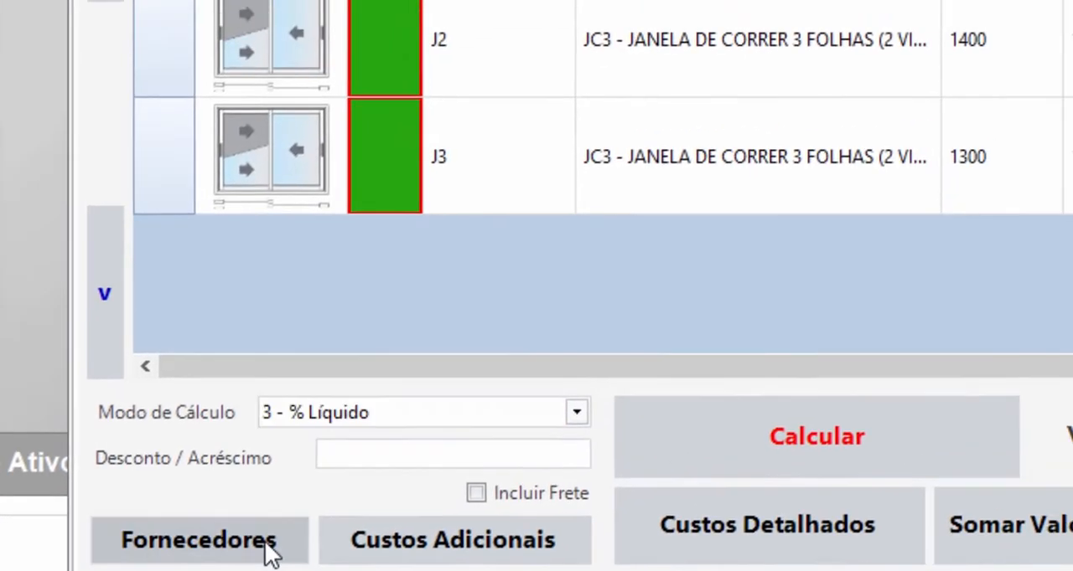
# - Examine the supplier selections and the additional cost percentages for Tributos, Comissão and RT, leaving both without saving
pyautogui.click(486, 419)
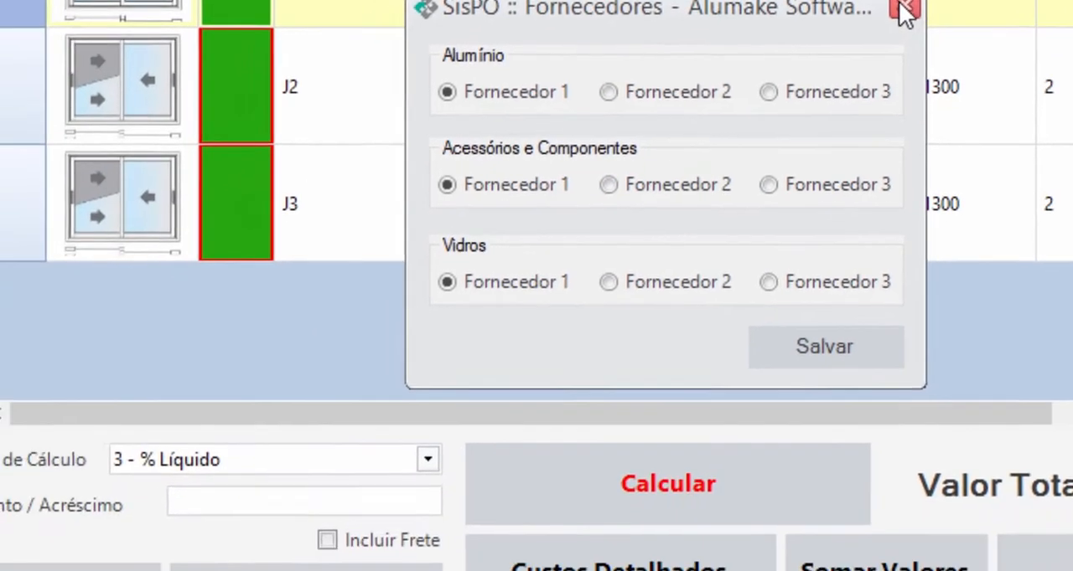
pyautogui.click(757, 119)
pyautogui.click(507, 415)
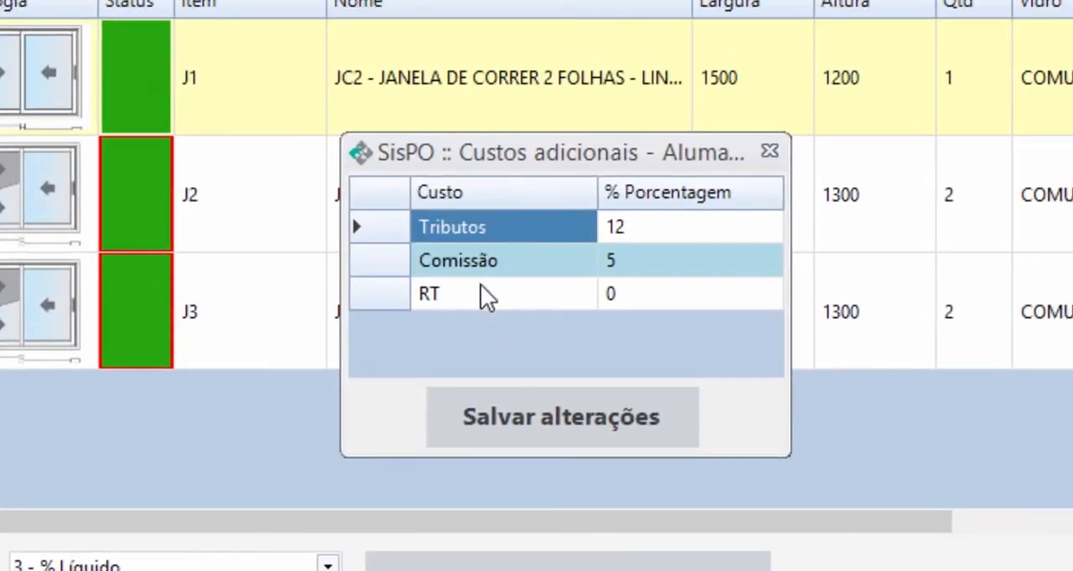
pyautogui.click(489, 266)
pyautogui.click(638, 239)
pyautogui.click(638, 260)
pyautogui.click(639, 289)
pyautogui.click(638, 230)
pyautogui.click(637, 266)
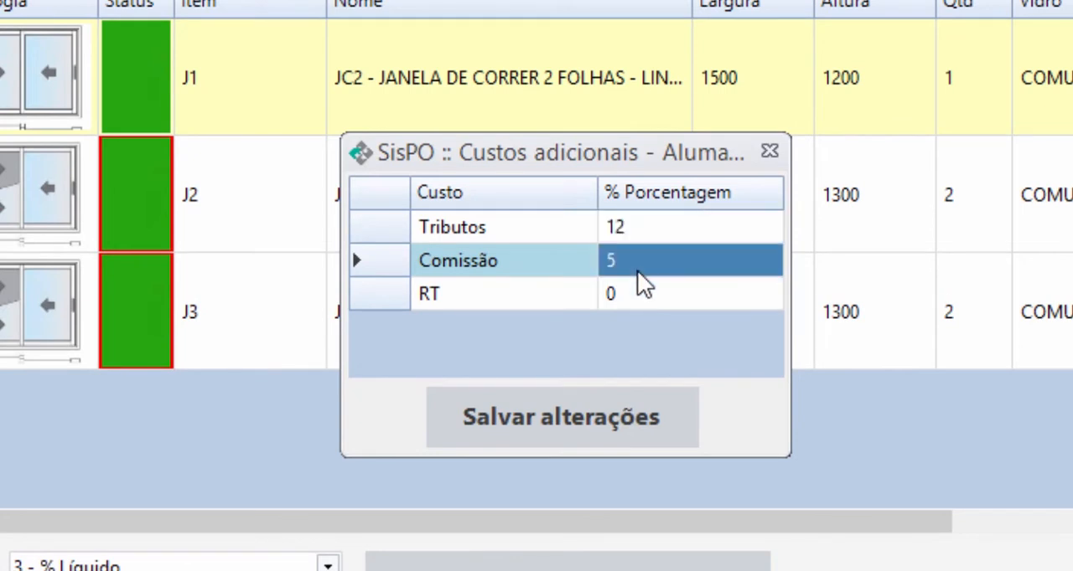
pyautogui.click(634, 232)
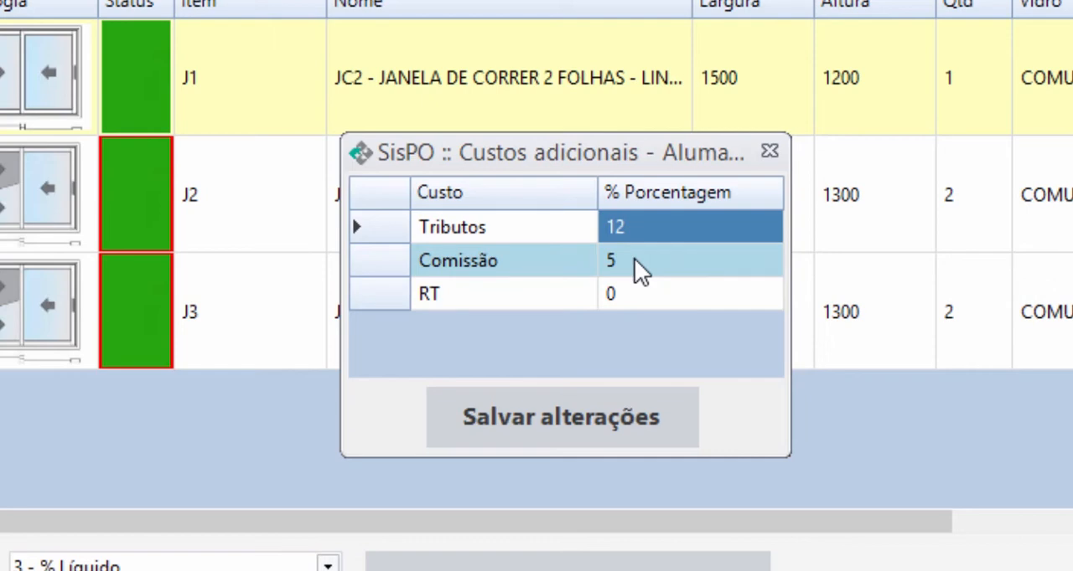
pyautogui.click(656, 253)
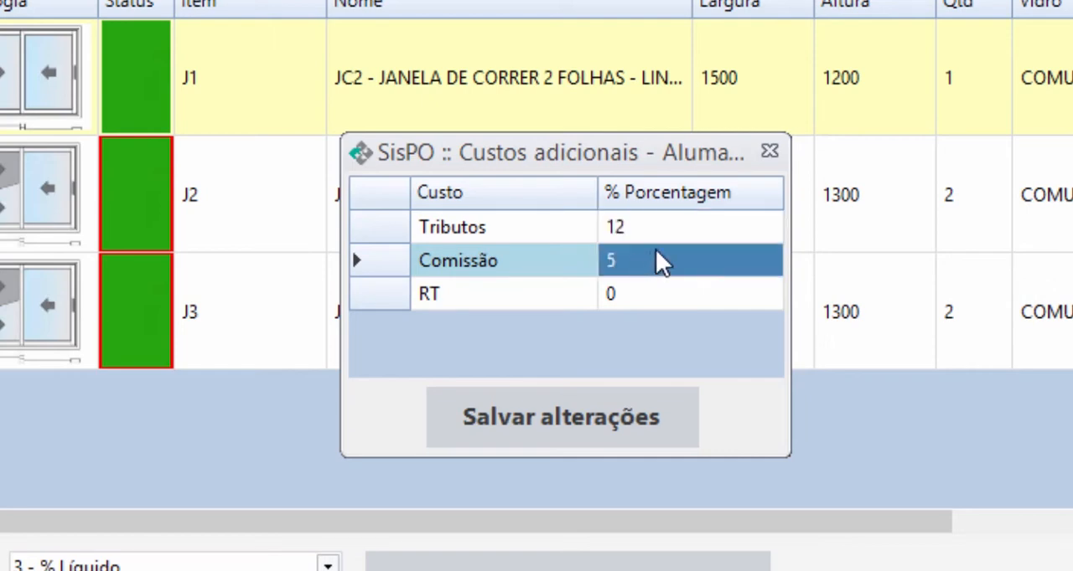
pyautogui.click(770, 152)
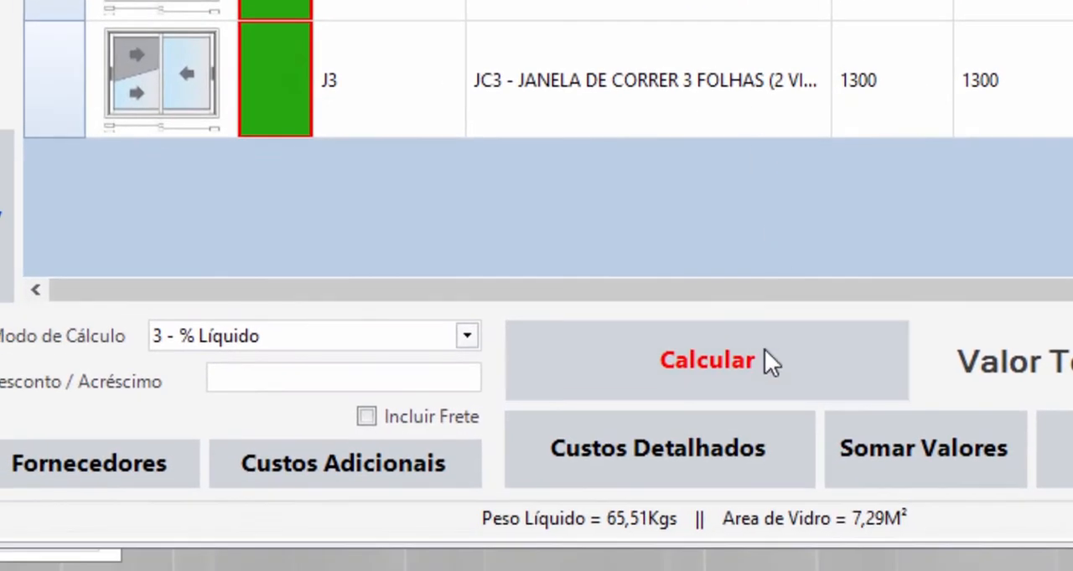
# - Calculate the budget and review the unit and total prices of items J1, J2 and J3
pyautogui.click(761, 353)
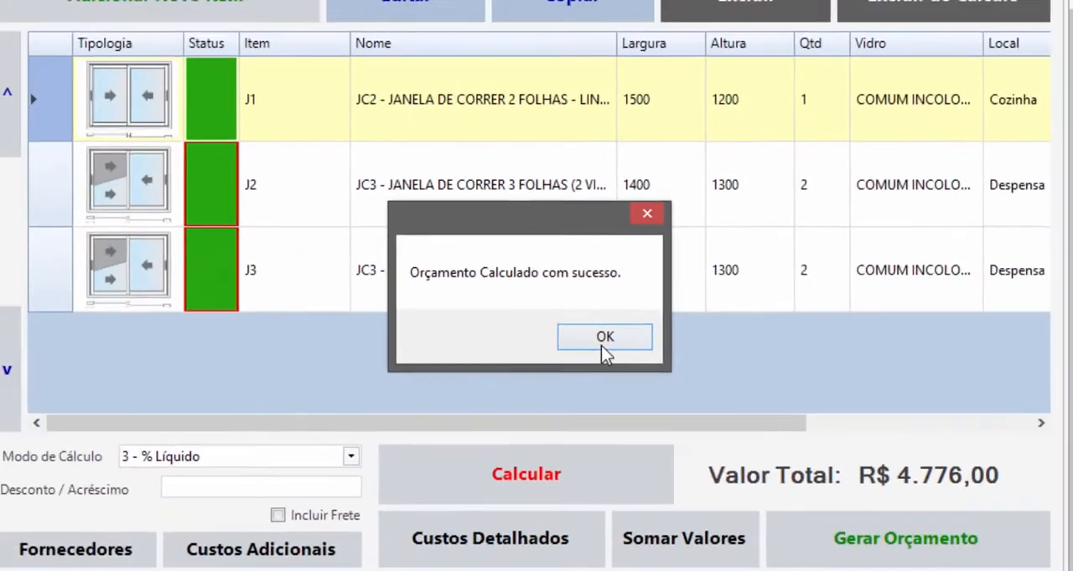
pyautogui.click(603, 347)
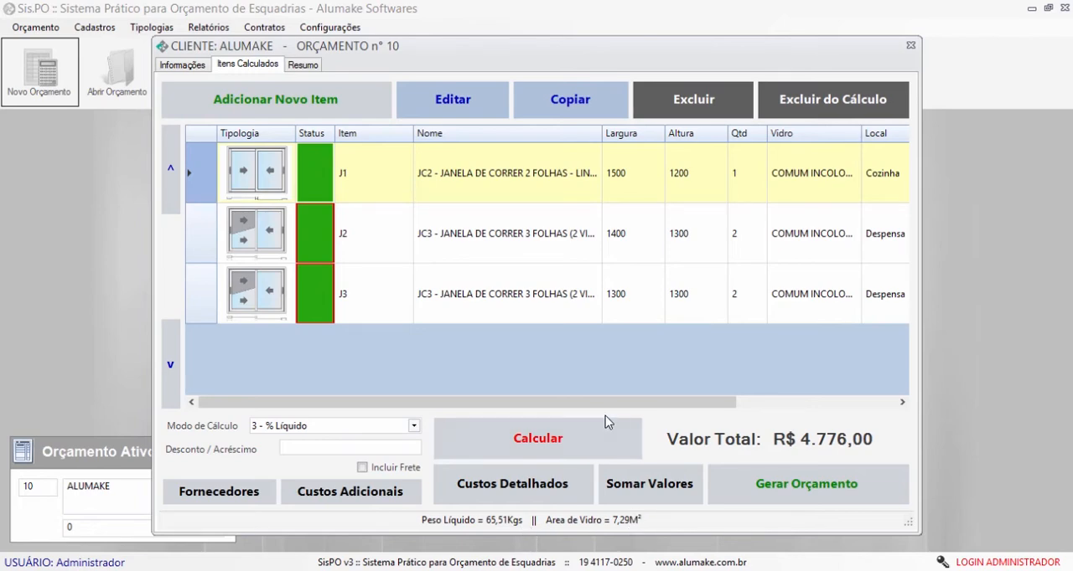
pyautogui.moveTo(601, 402); pyautogui.dragTo(788, 398)
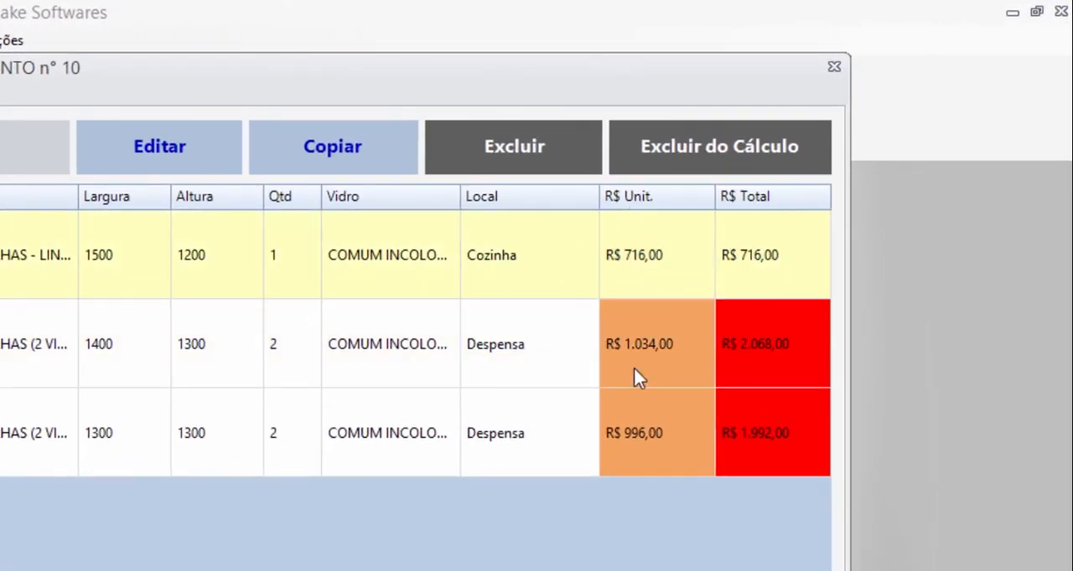
pyautogui.click(573, 344)
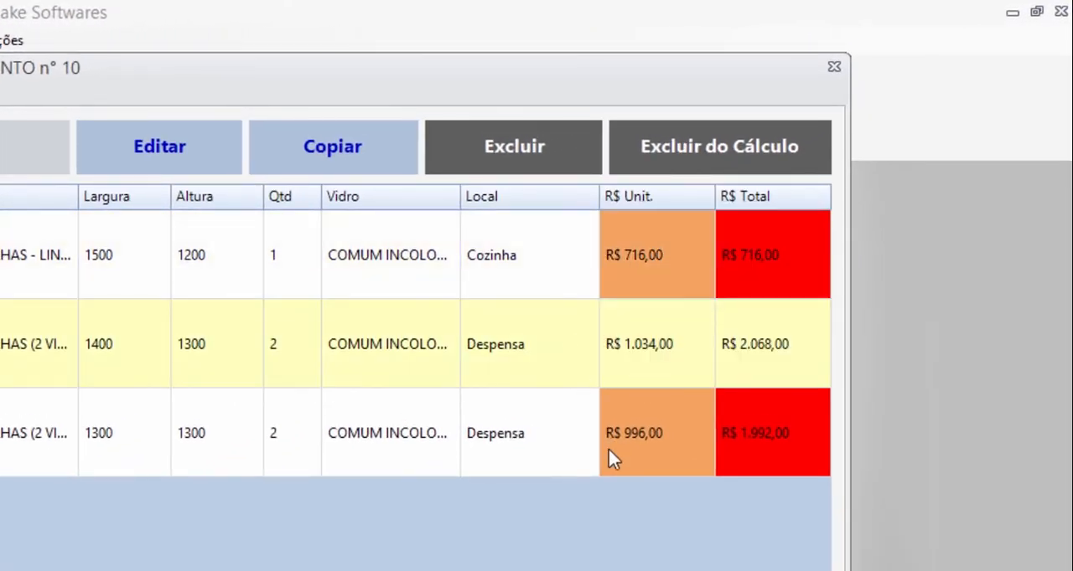
pyautogui.click(609, 449)
pyautogui.click(569, 360)
pyautogui.click(545, 283)
pyautogui.moveTo(634, 402); pyautogui.dragTo(475, 402)
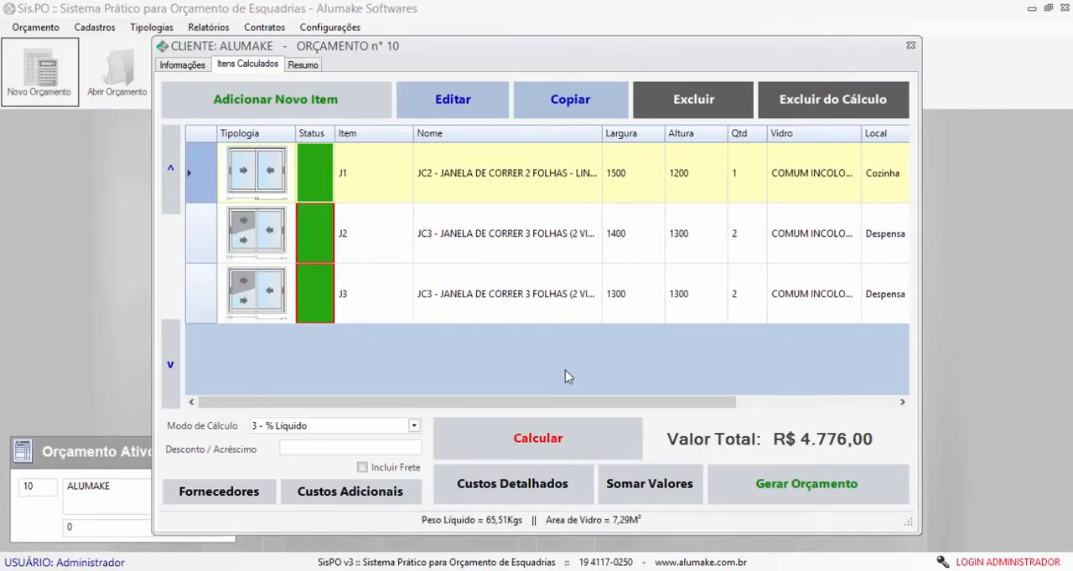
# - Open the detailed costs of item J1 and preview their printed report at page width
pyautogui.click(541, 498)
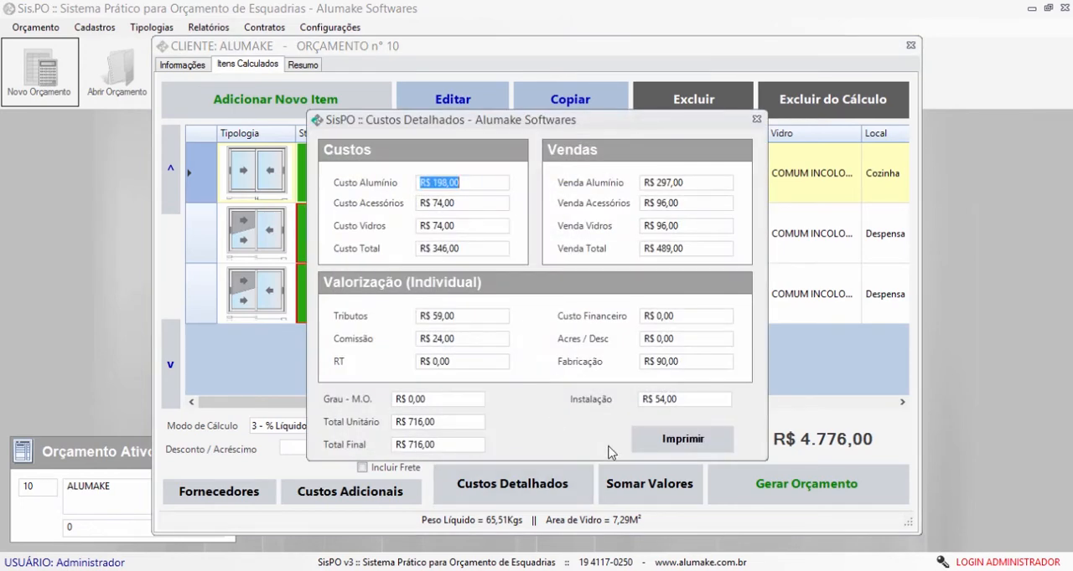
pyautogui.click(670, 446)
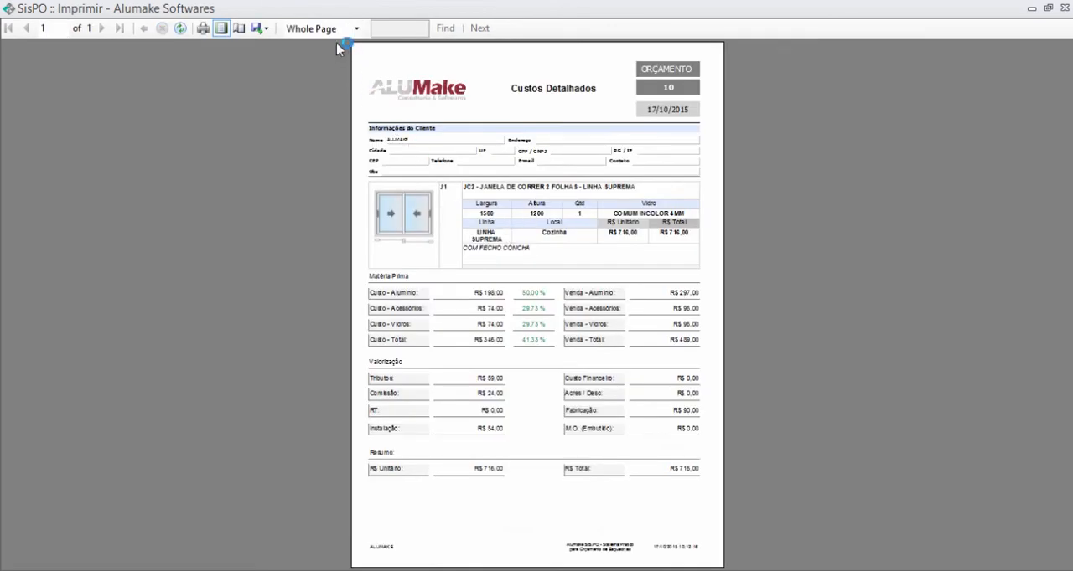
pyautogui.click(339, 30)
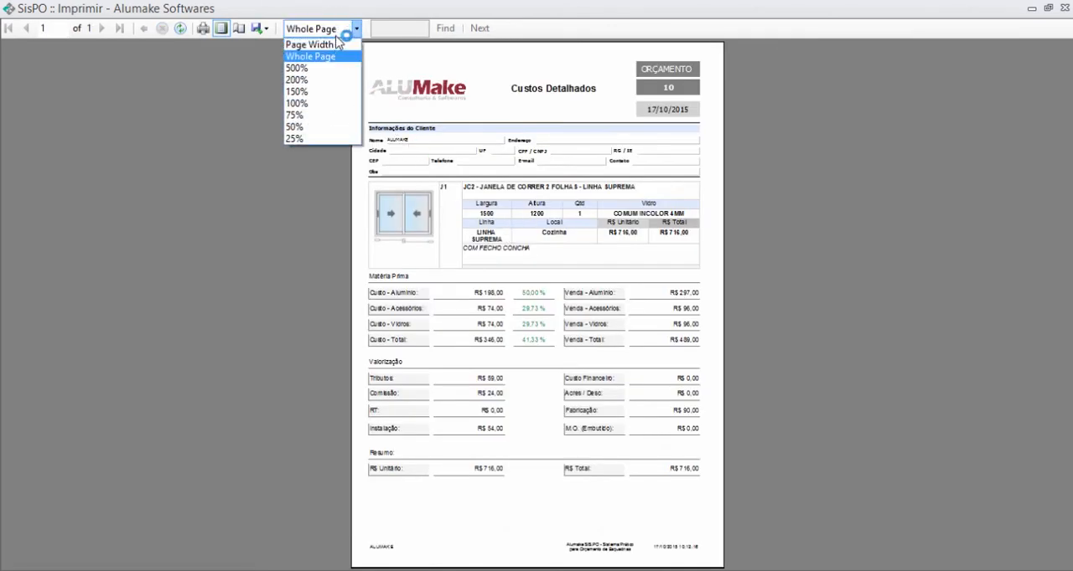
pyautogui.click(335, 40)
# - Examine the raw material, valuation and summary sections of the J1 cost report and return to the calculated items
pyautogui.moveTo(1068, 201); pyautogui.dragTo(1063, 299)
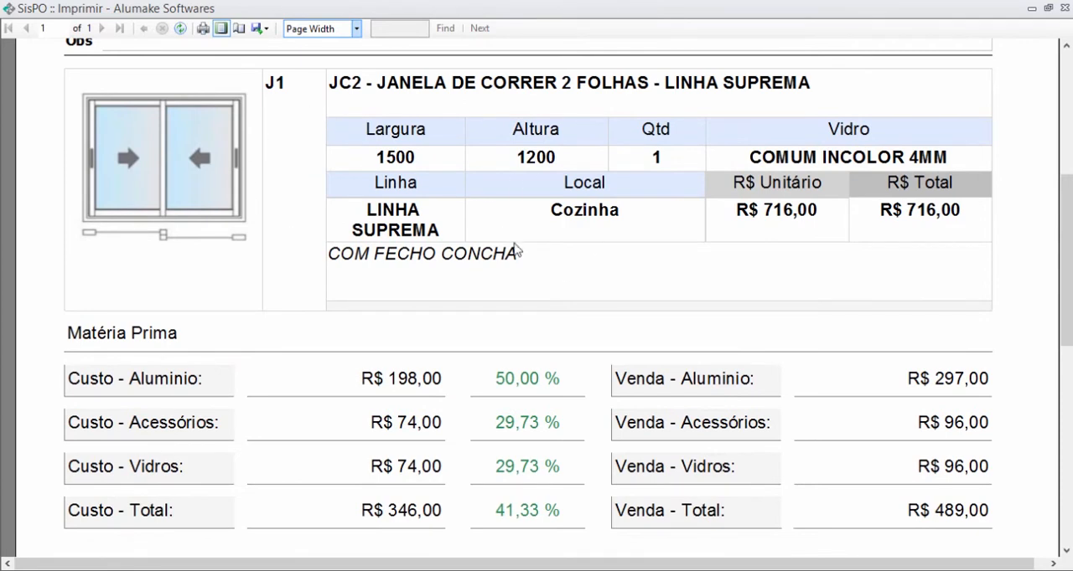
pyautogui.scroll(-4, 540, 263)
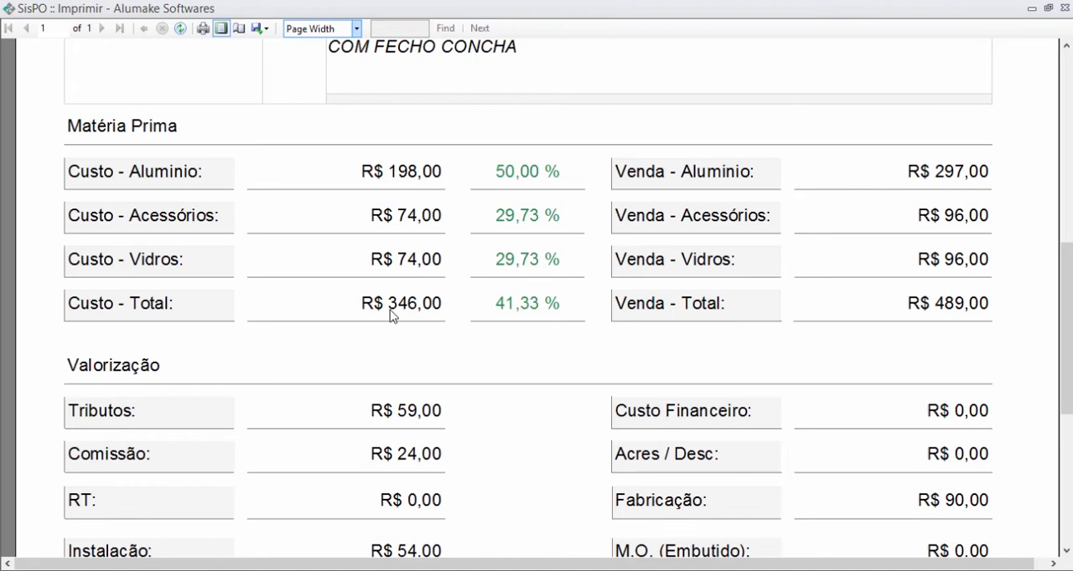
pyautogui.moveTo(1062, 332); pyautogui.dragTo(1053, 417)
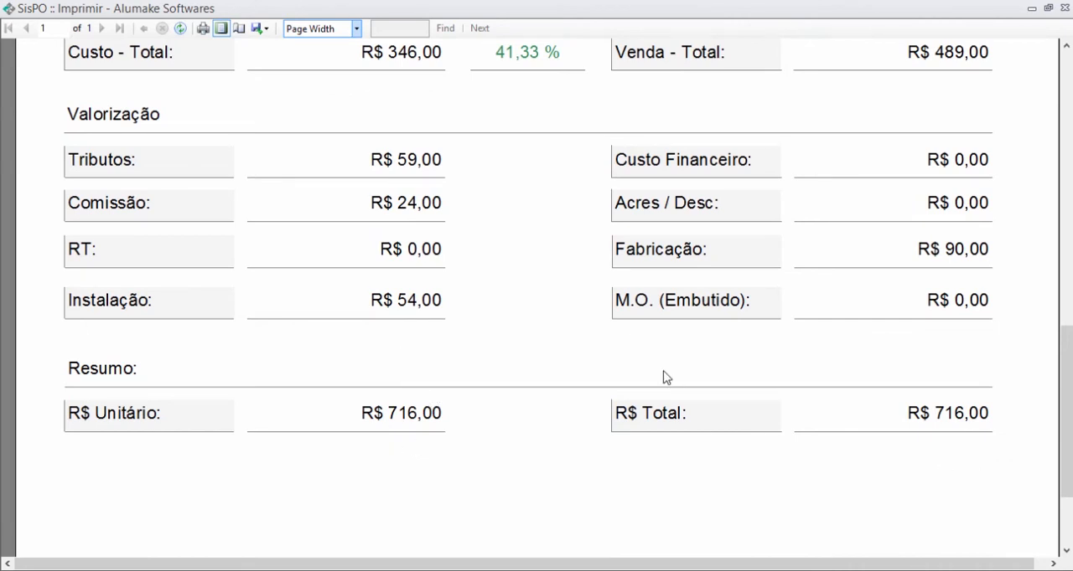
pyautogui.scroll(1, 622, 364)
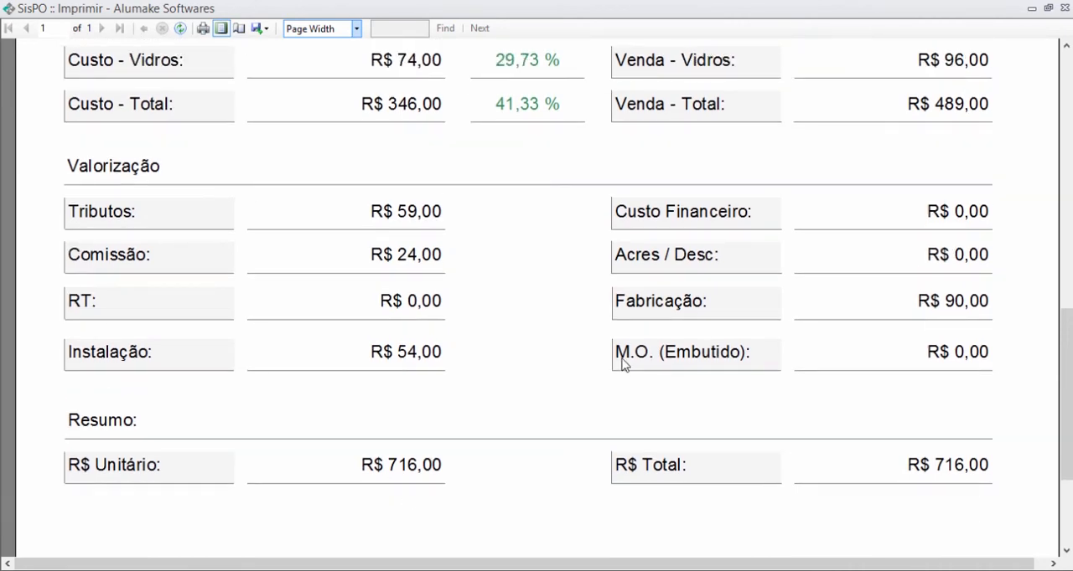
pyautogui.scroll(7, 623, 364)
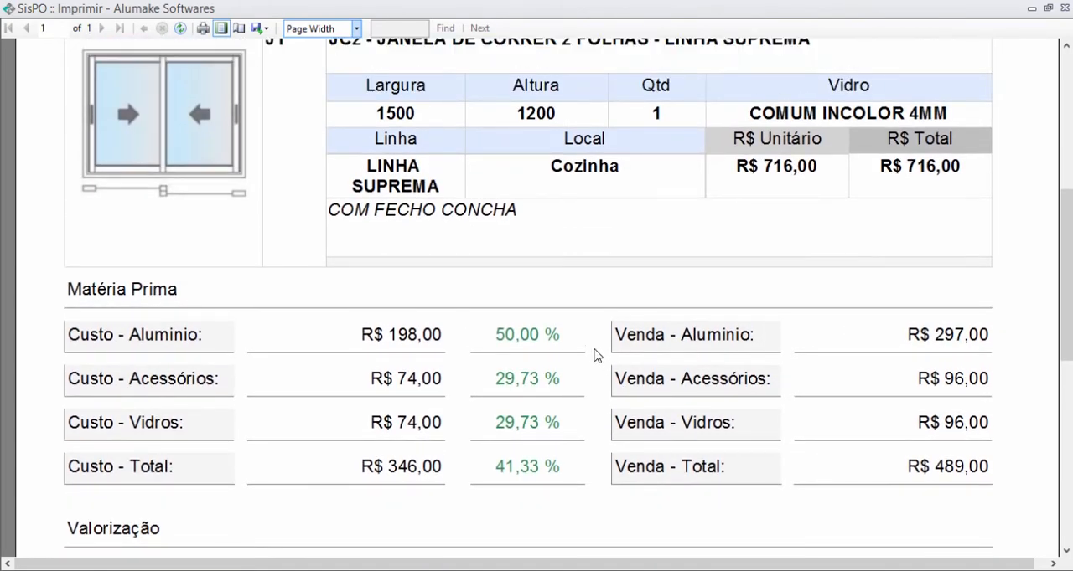
pyautogui.click(1067, 8)
pyautogui.press('Escape')
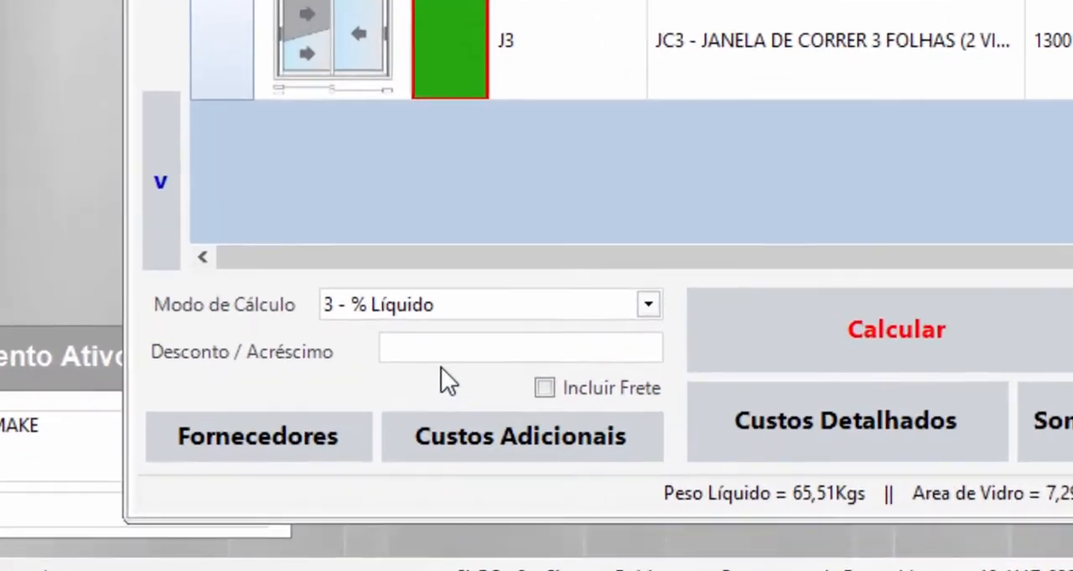
# - Enter a discount of -10% for the budget
pyautogui.click(310, 449)
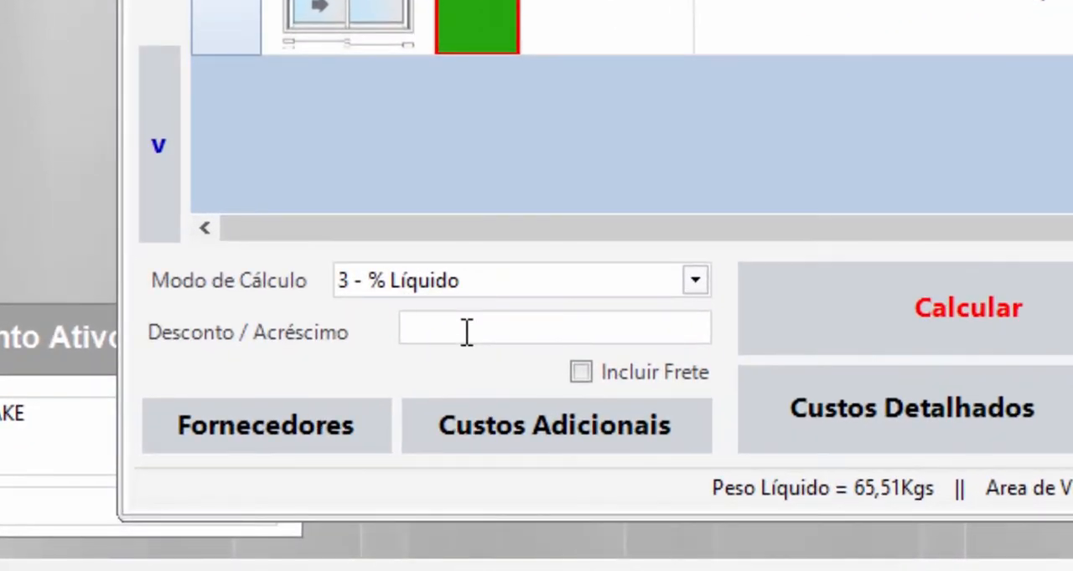
pyautogui.write('-')
pyautogui.press('BackSpace')
pyautogui.write('+')
pyautogui.press('BackSpace')
pyautogui.write('-100')
pyautogui.press('BackSpace')
pyautogui.write('%')
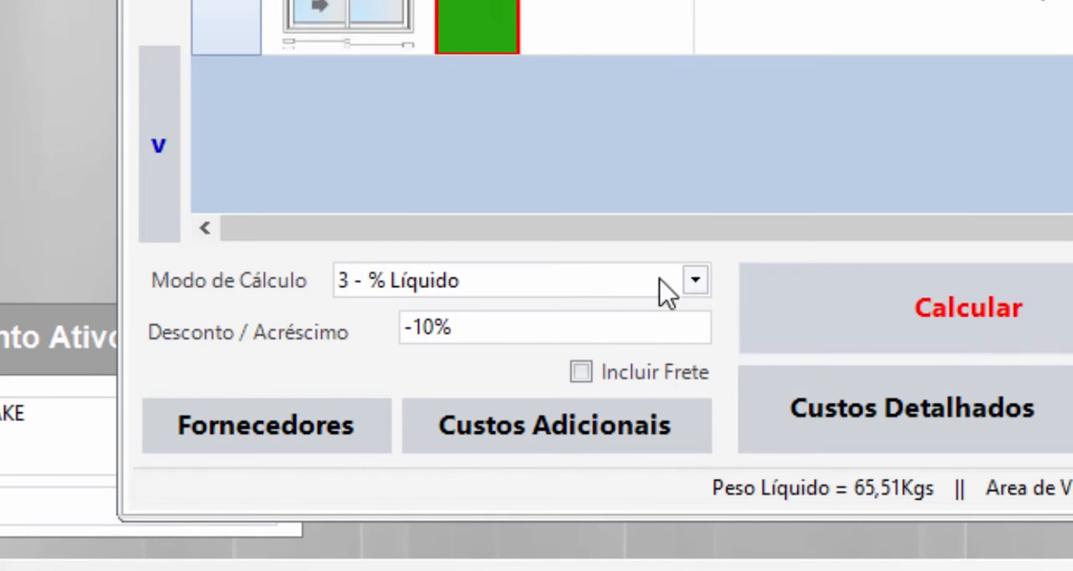
# - Clear the discount value of the budget and show the unit and total price columns of the items
pyautogui.press('BackSpace')
pyautogui.press('BackSpace')
pyautogui.press('BackSpace')
pyautogui.press('BackSpace')
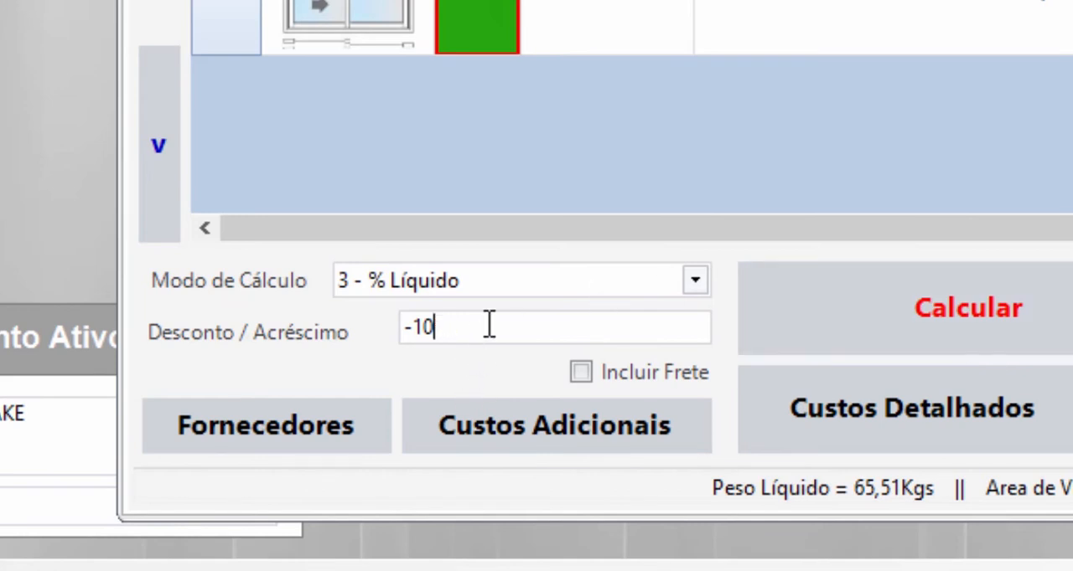
pyautogui.moveTo(571, 231); pyautogui.dragTo(903, 230)
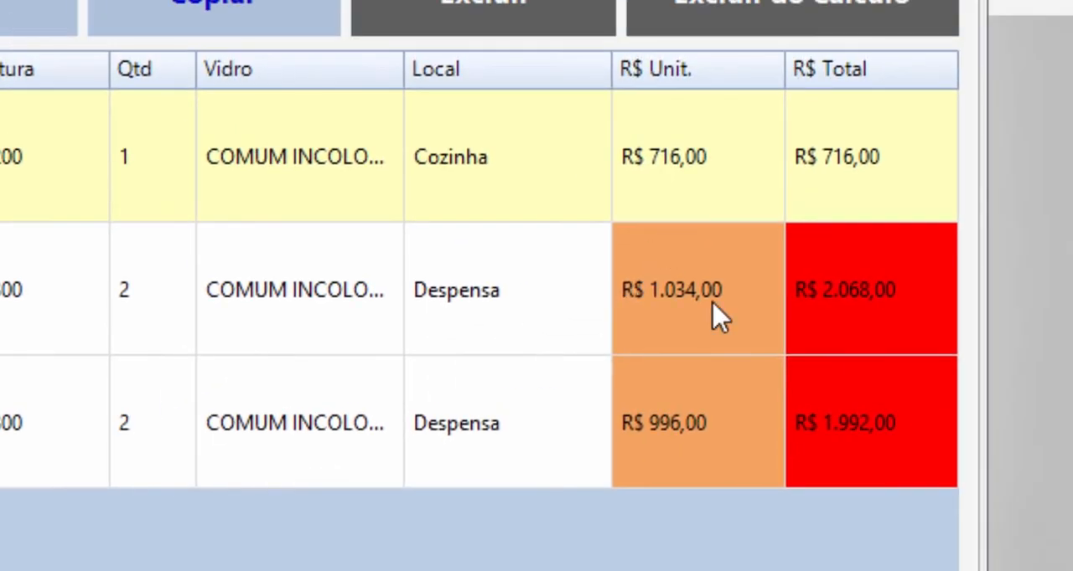
pyautogui.click(720, 319)
# - Set the unit price of the first item (Cozinha) to 700,00 and sum the budget values again
pyautogui.click(733, 182)
pyautogui.click(708, 176)
pyautogui.moveTo(737, 155); pyautogui.dragTo(594, 162)
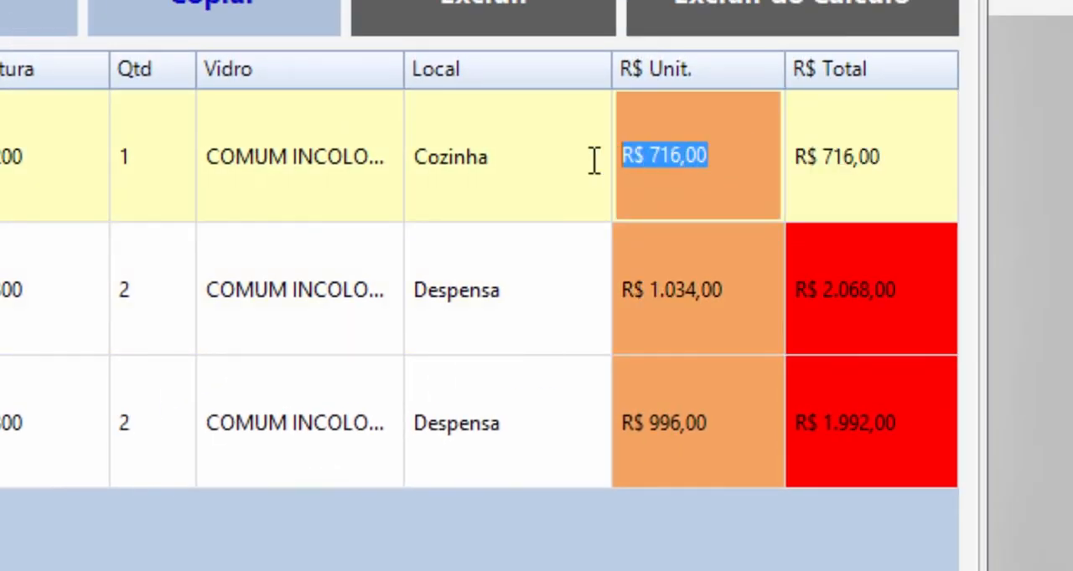
pyautogui.write('700,00')
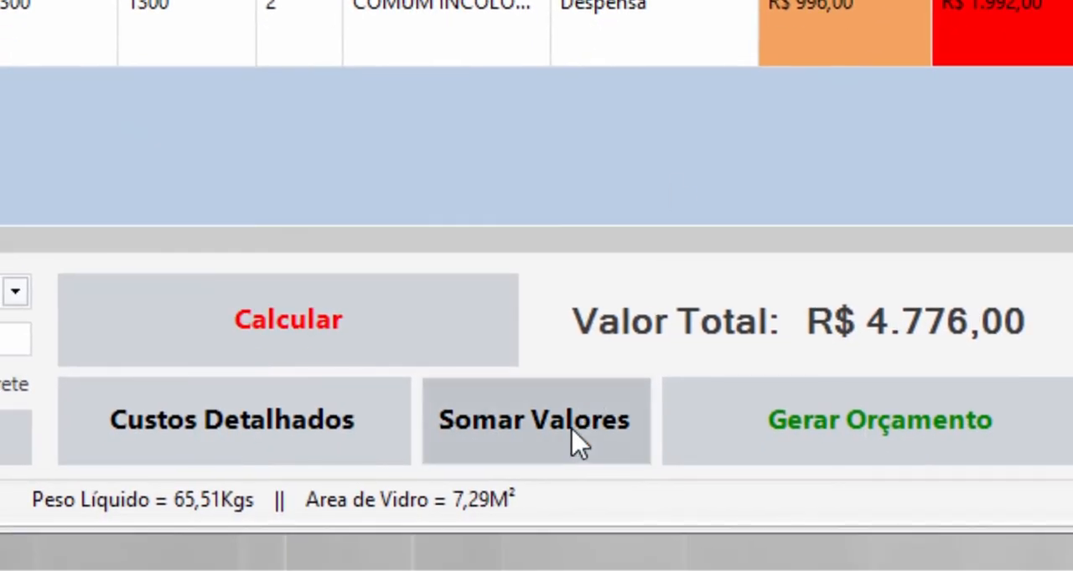
pyautogui.click(579, 442)
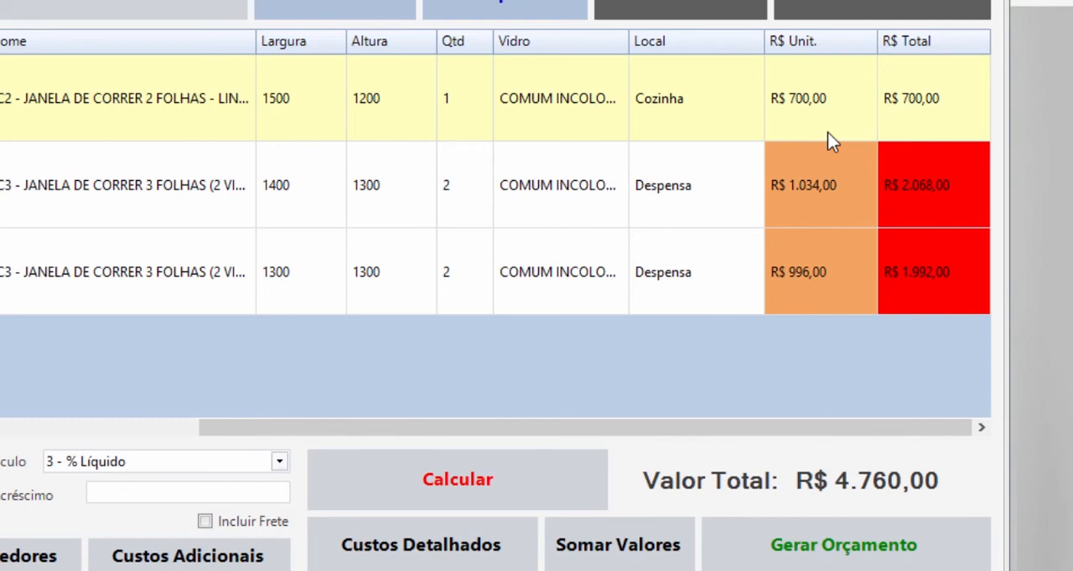
# - Recalculate the prices of all items and generate the budget to open its summary
pyautogui.click(496, 471)
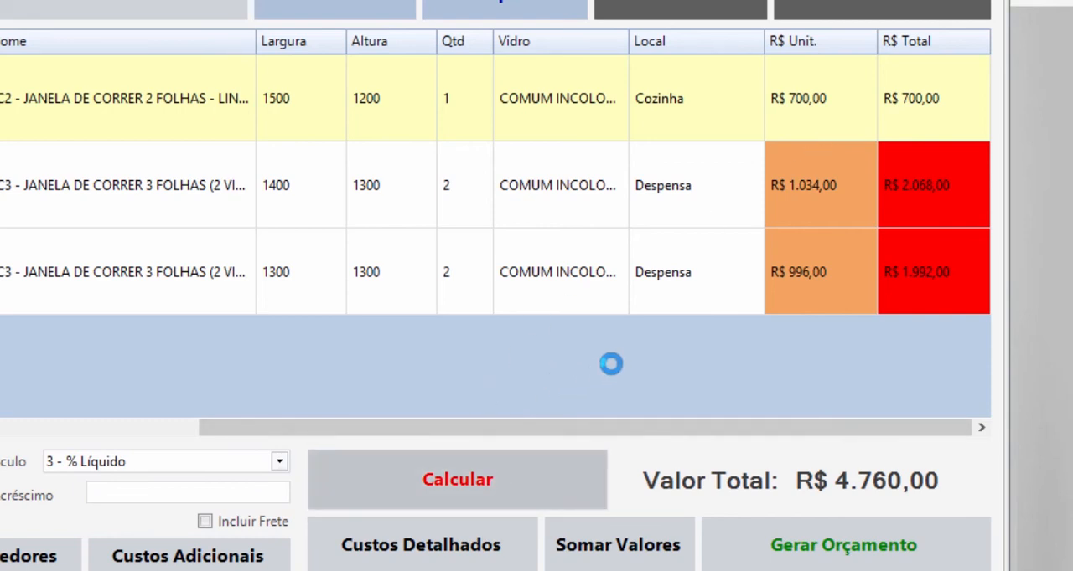
pyautogui.click(558, 350)
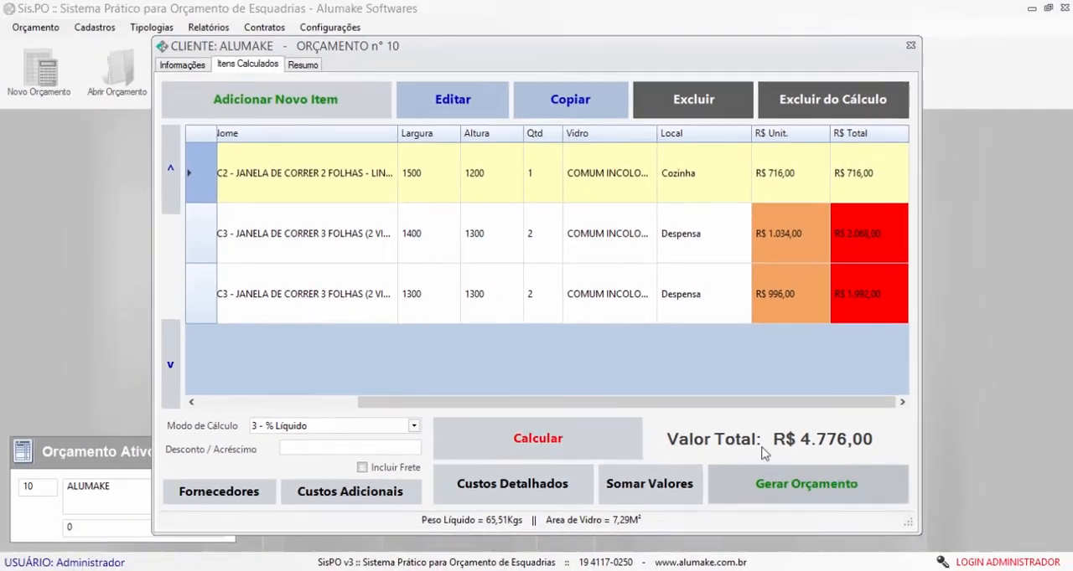
pyautogui.click(764, 483)
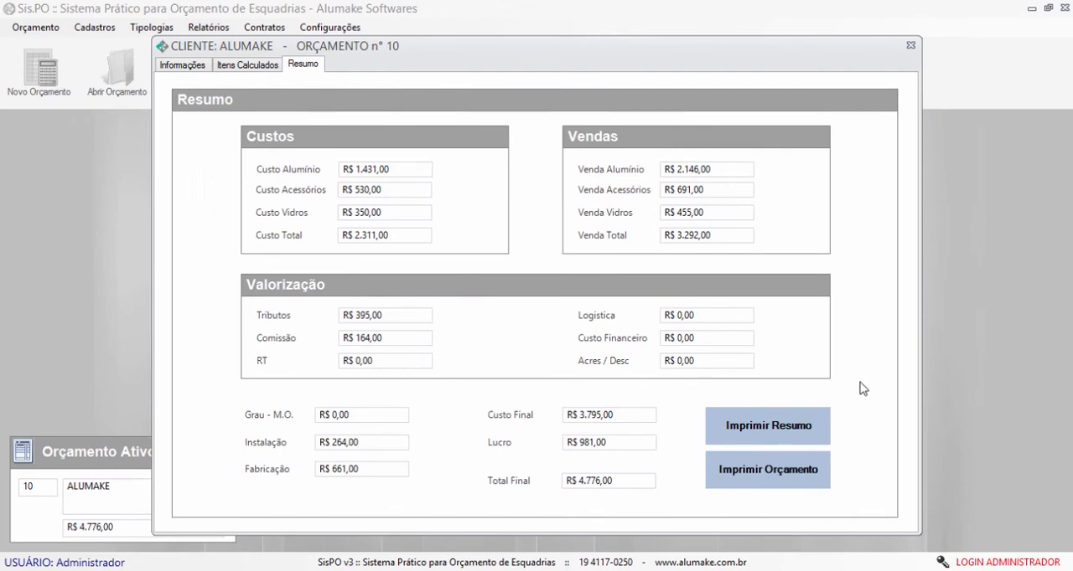
# - Preview the printed budget summary at page width and examine its raw material, valuation and summary sections
pyautogui.click(804, 427)
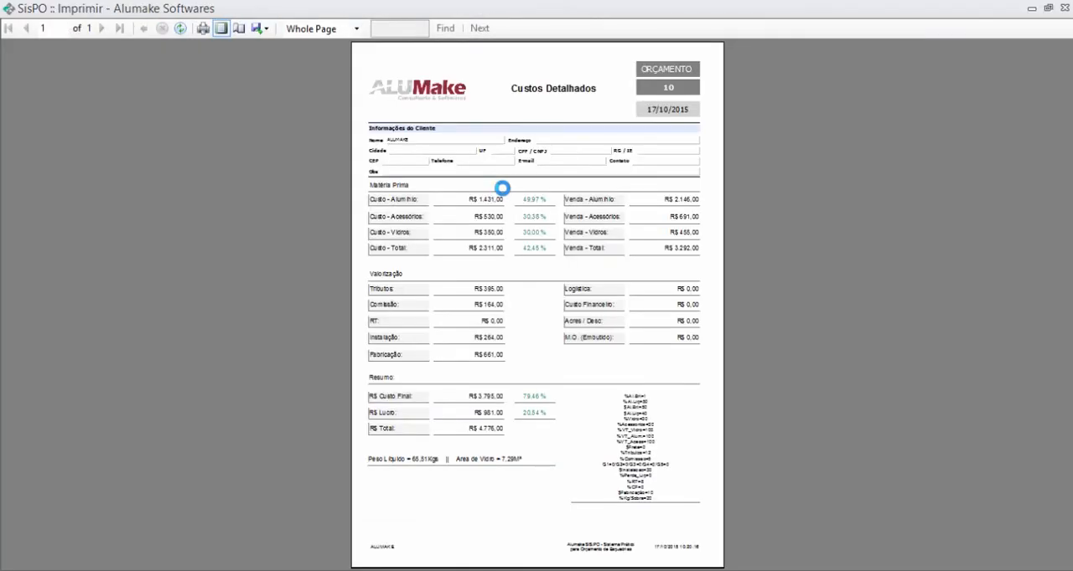
pyautogui.click(320, 31)
pyautogui.click(320, 38)
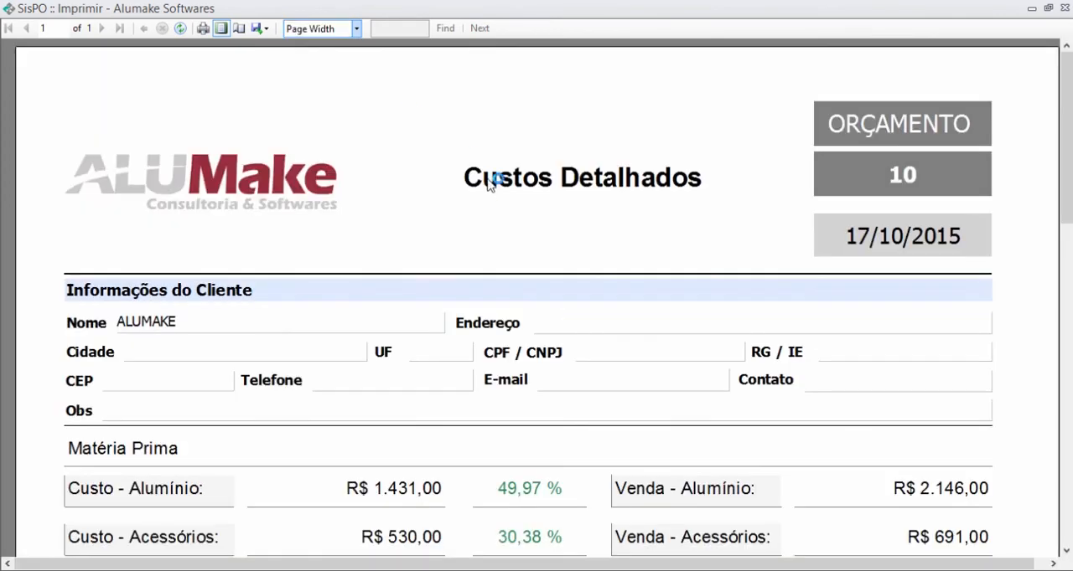
pyautogui.scroll(-5, 491, 76)
pyautogui.scroll(-2, 491, 188)
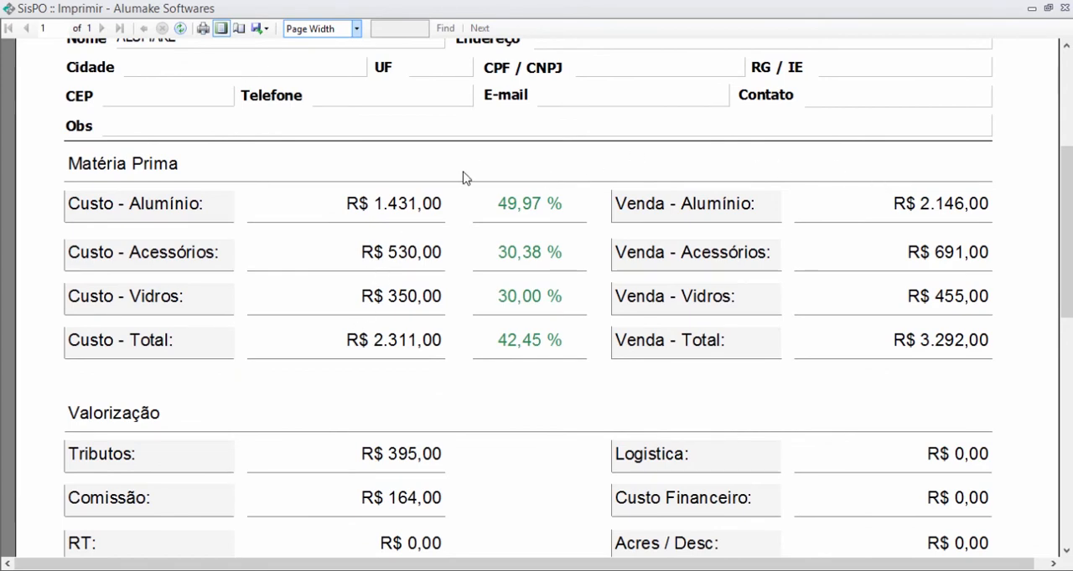
pyautogui.scroll(-6, 730, 374)
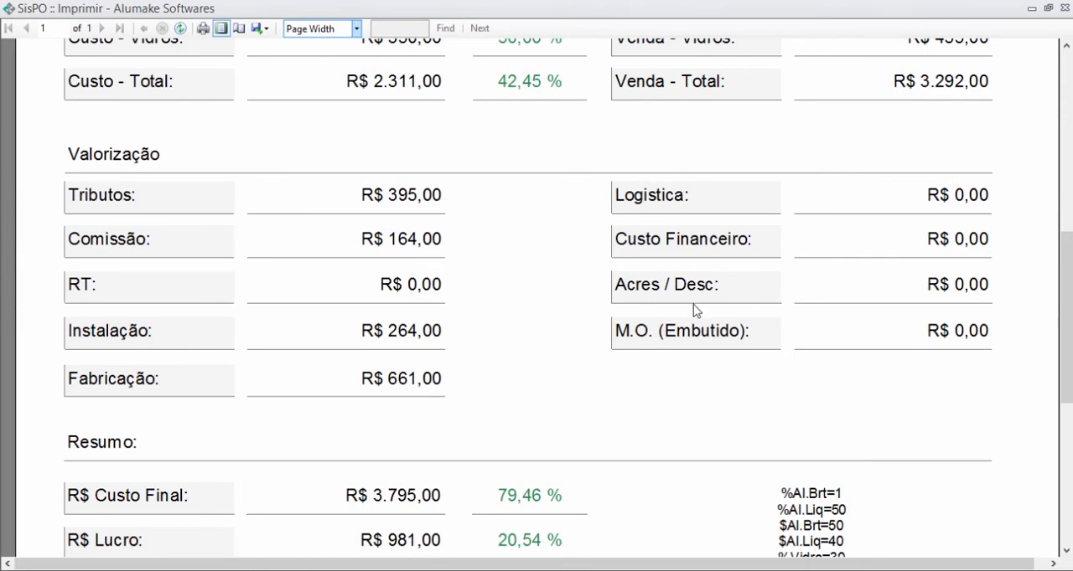
pyautogui.scroll(-5, 694, 311)
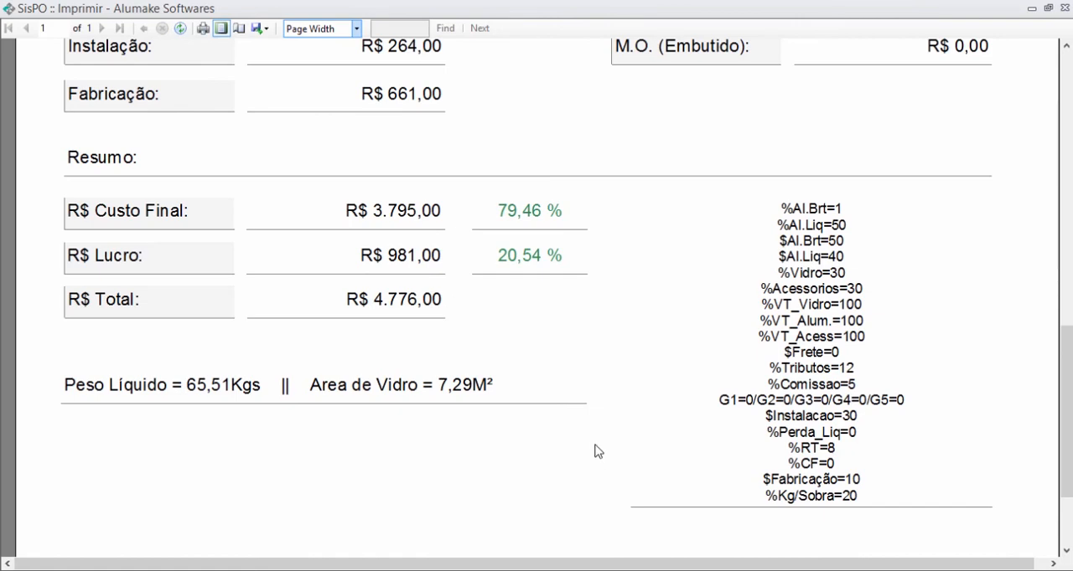
pyautogui.scroll(10, 596, 452)
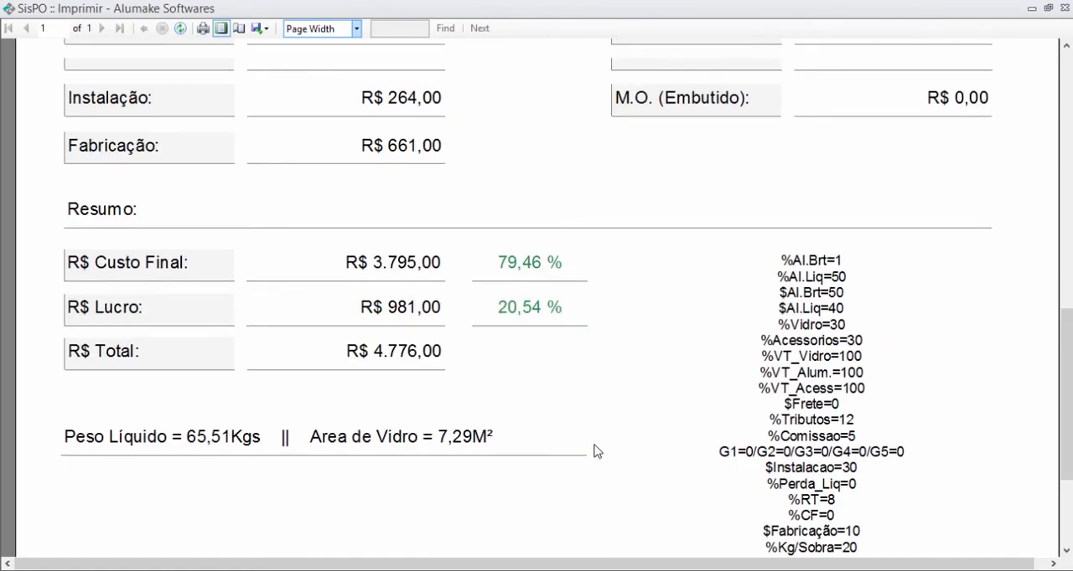
pyautogui.scroll(3, 581, 321)
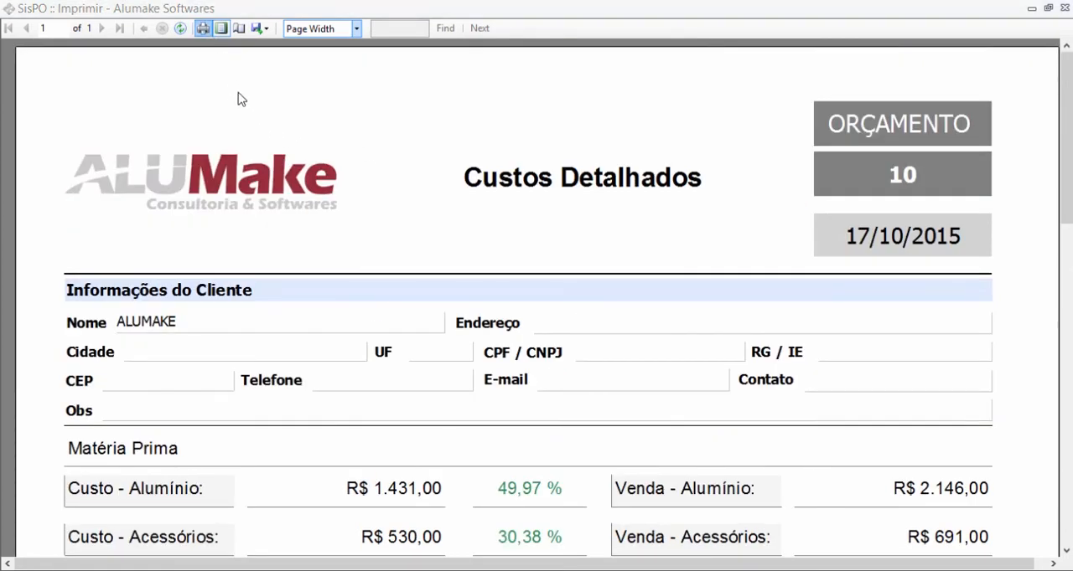
# - Check the export options of the cost report and return to the budget summary
pyautogui.click(339, 344)
pyautogui.click(260, 28)
pyautogui.click(469, 119)
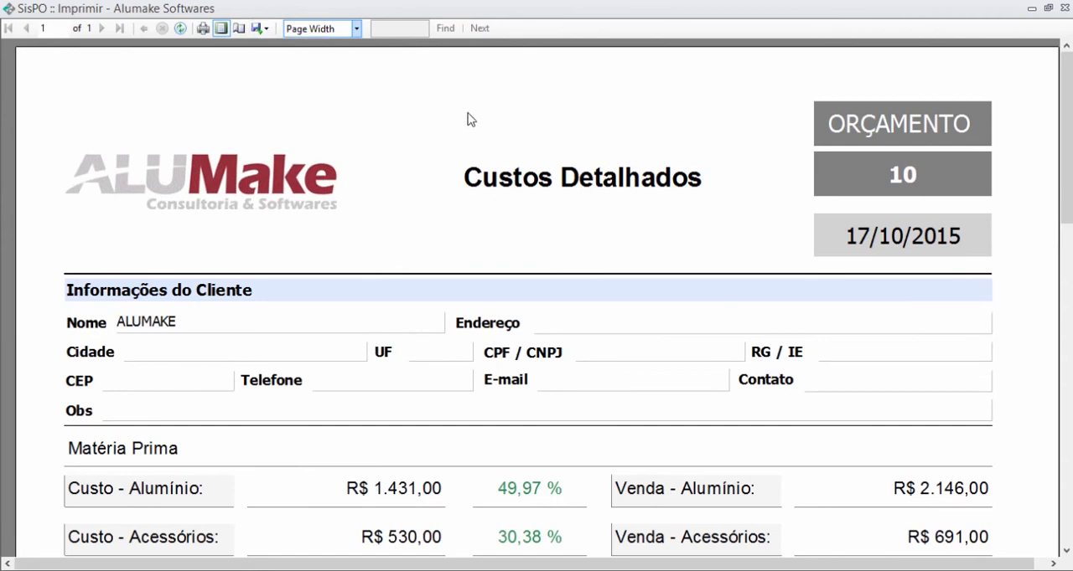
pyautogui.scroll(-6, 461, 159)
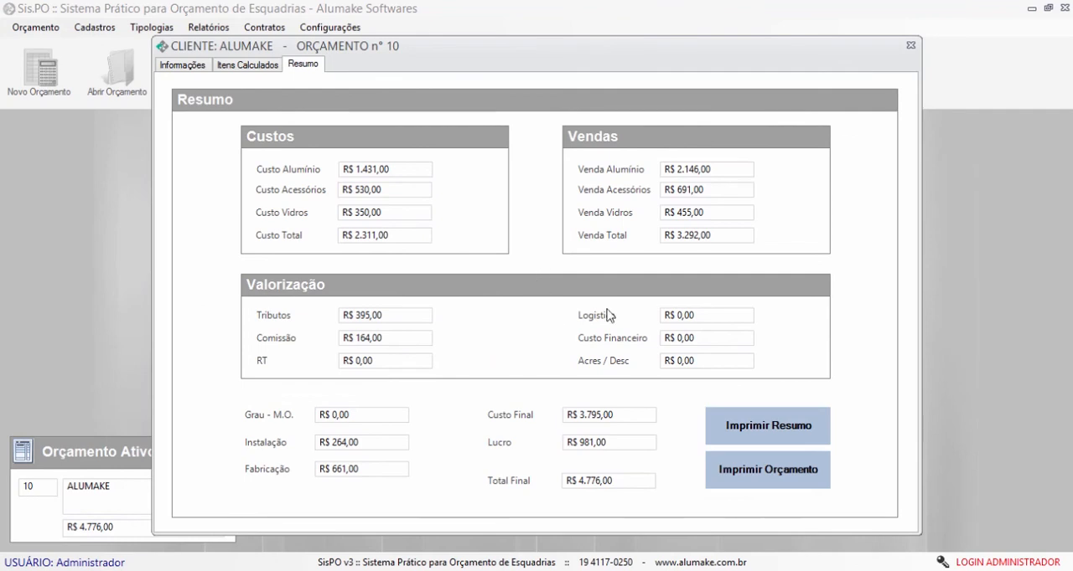
# - Open the budget printing form and enter A VISTA as the payment conditions
pyautogui.click(773, 472)
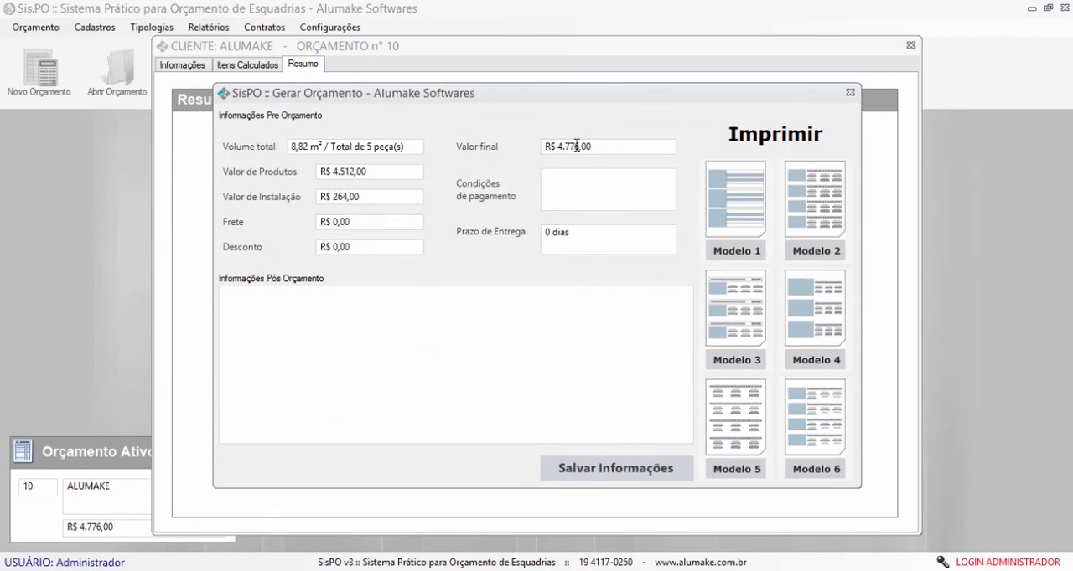
pyautogui.click(572, 173)
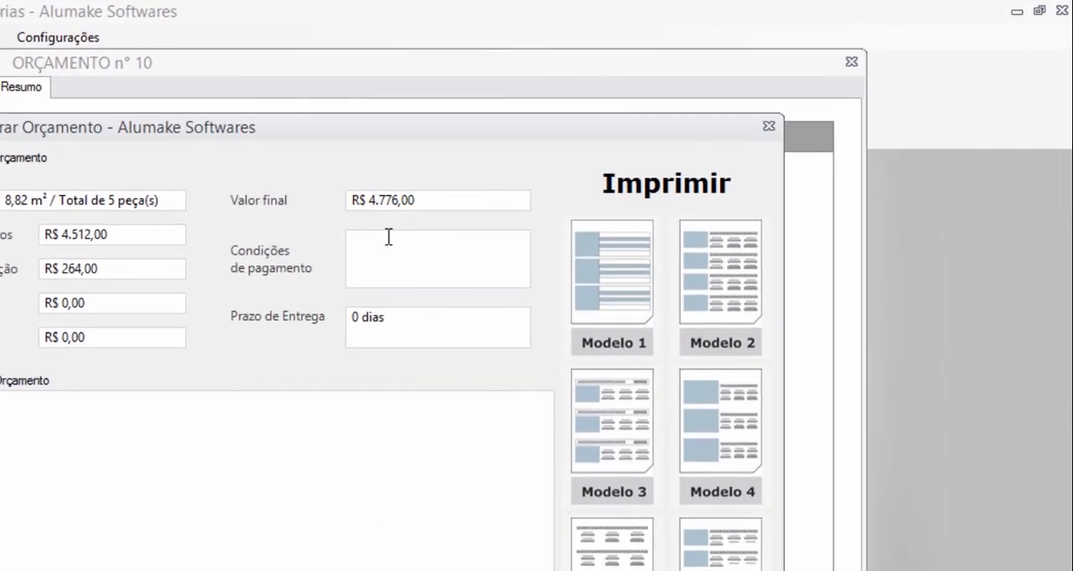
pyautogui.write('A VISTA')
# - Set the delivery term to 20 dias and save the budget information
pyautogui.moveTo(358, 317); pyautogui.dragTo(338, 319)
pyautogui.write('15')
pyautogui.press('BackSpace')
pyautogui.press('BackSpace')
pyautogui.write('20')
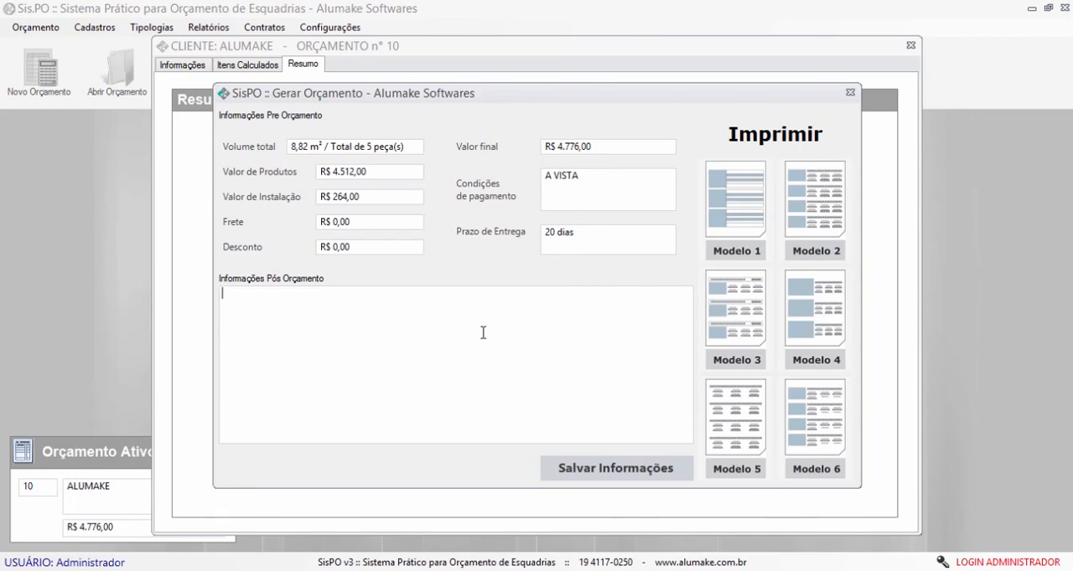
pyautogui.click(599, 469)
pyautogui.click(600, 317)
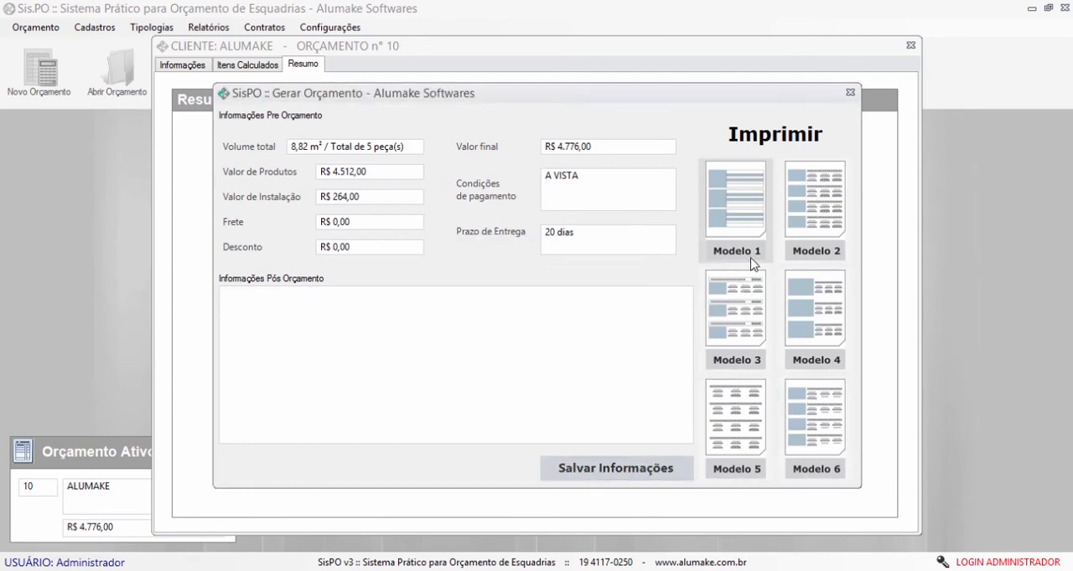
# - Open the print preview of the budget in Modelo 1 and show it at page width
pyautogui.click(740, 206)
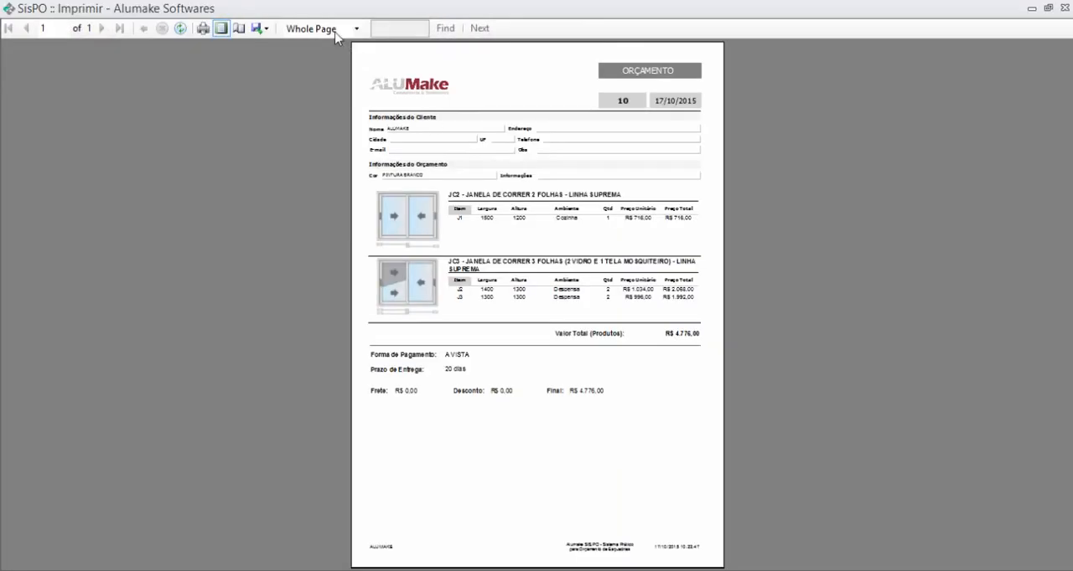
pyautogui.click(335, 31)
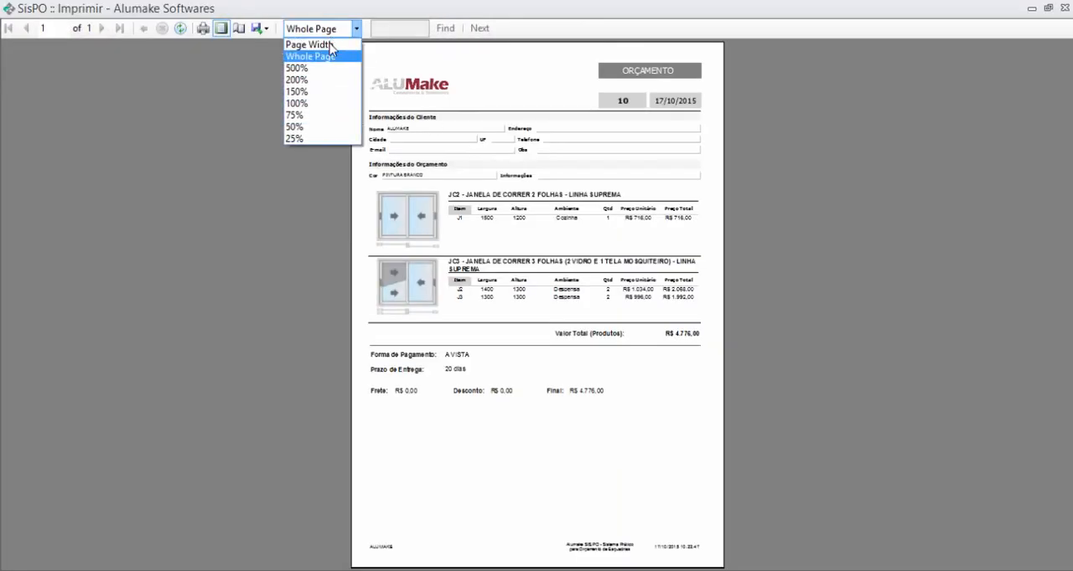
pyautogui.click(327, 40)
# - Examine the client data, window items, total and payment terms in the Modelo 1 preview and close it
pyautogui.scroll(-3, 469, 222)
pyautogui.scroll(-3, 475, 231)
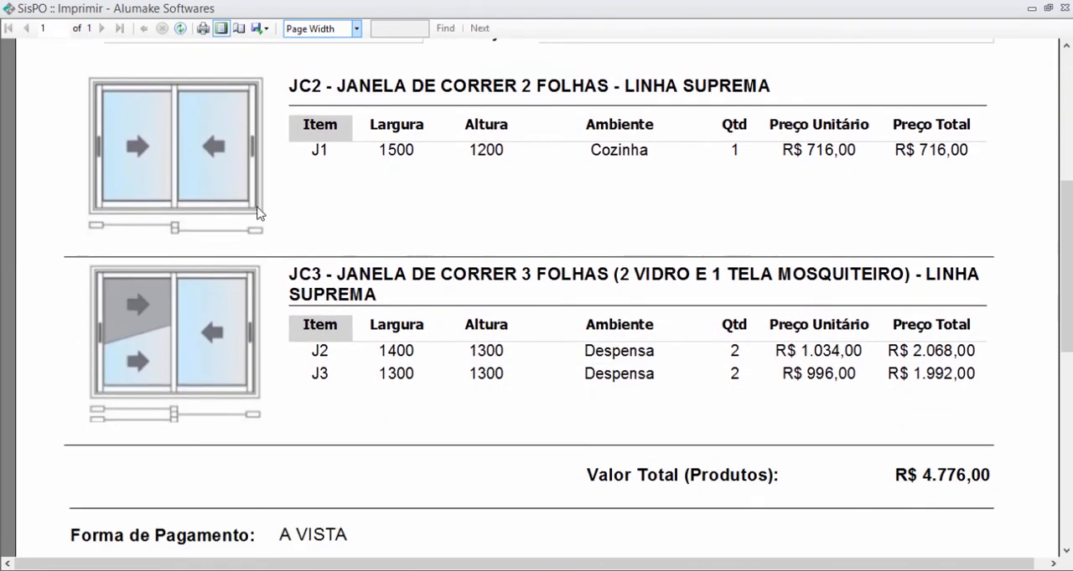
pyautogui.scroll(2, 347, 445)
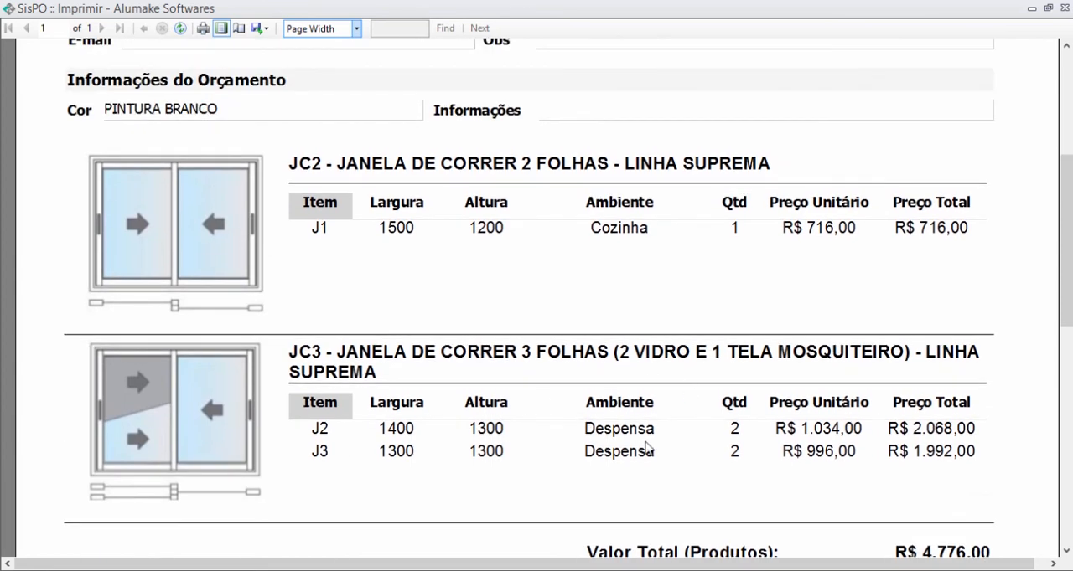
pyautogui.scroll(-1, 864, 472)
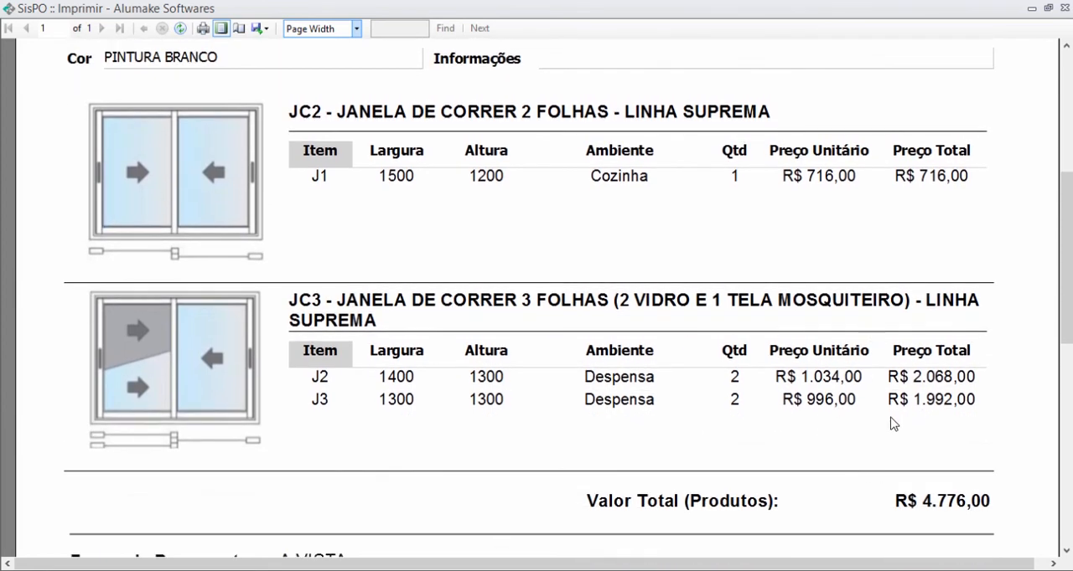
pyautogui.scroll(-2, 866, 445)
pyautogui.scroll(-1, 867, 465)
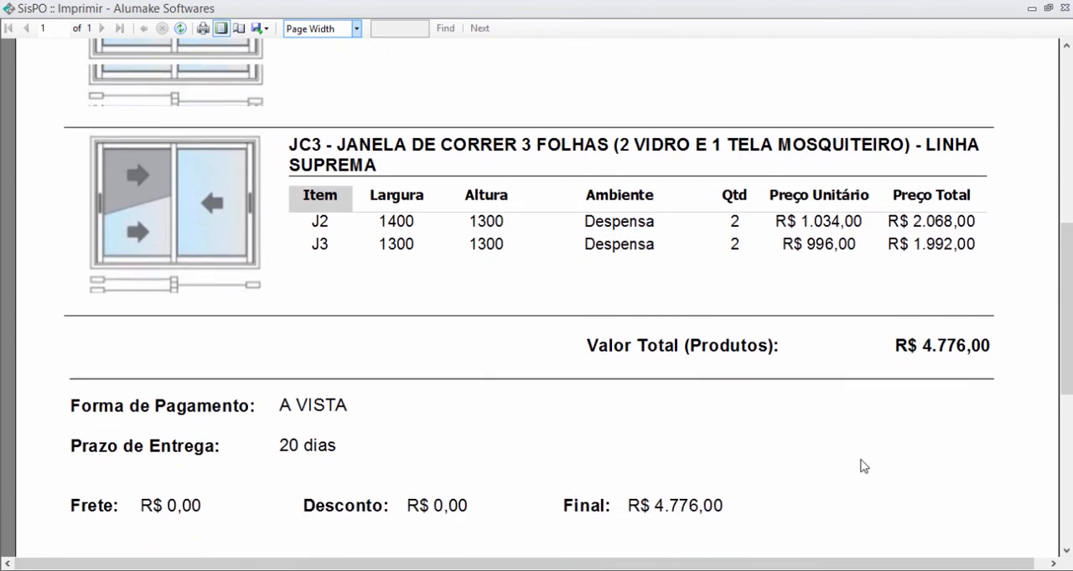
pyautogui.scroll(12, 863, 464)
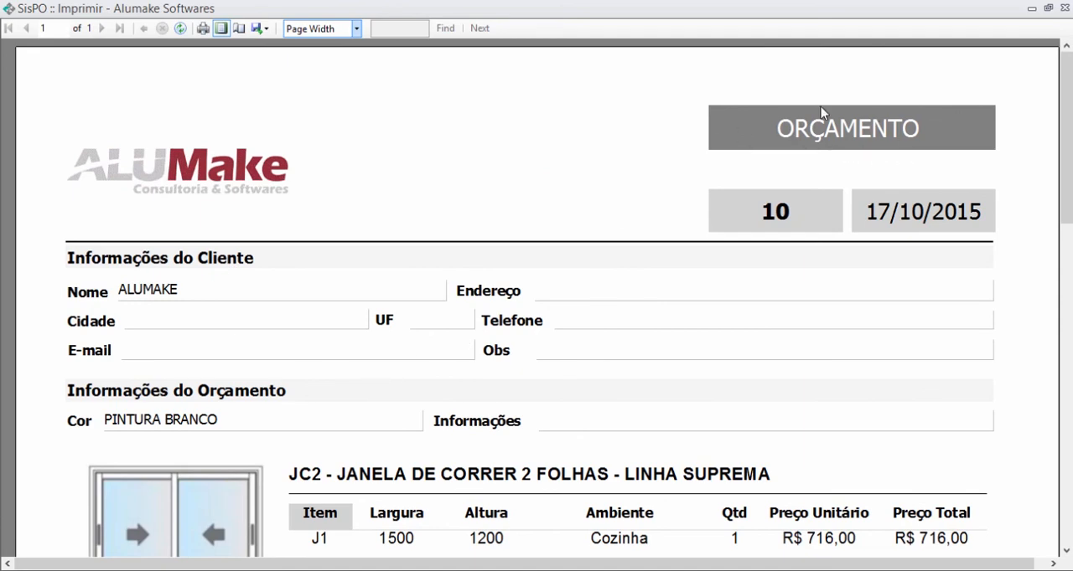
pyautogui.scroll(-5, 743, 288)
pyautogui.scroll(-4, 701, 271)
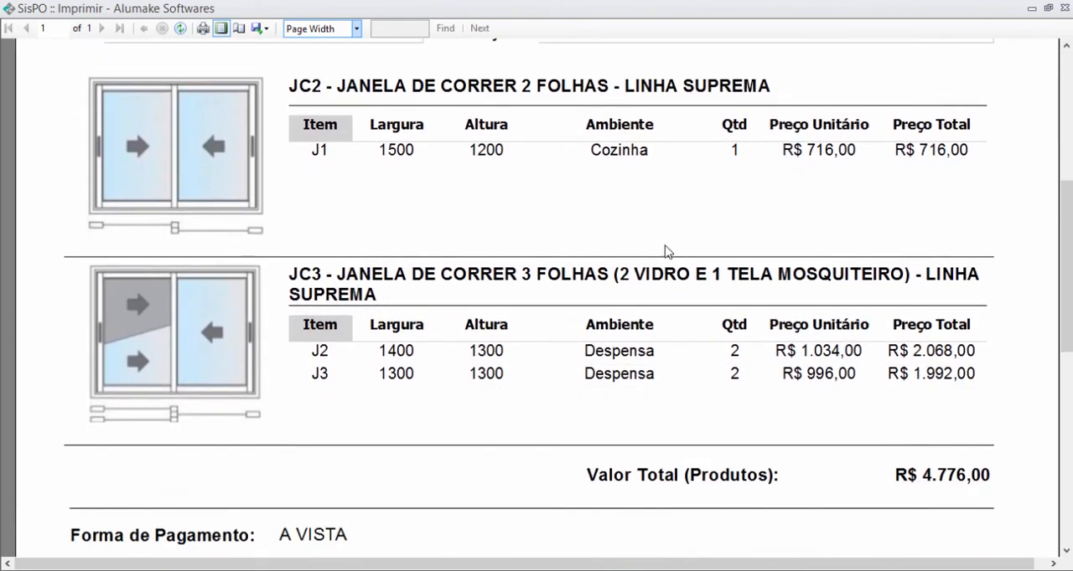
pyautogui.click(1064, 7)
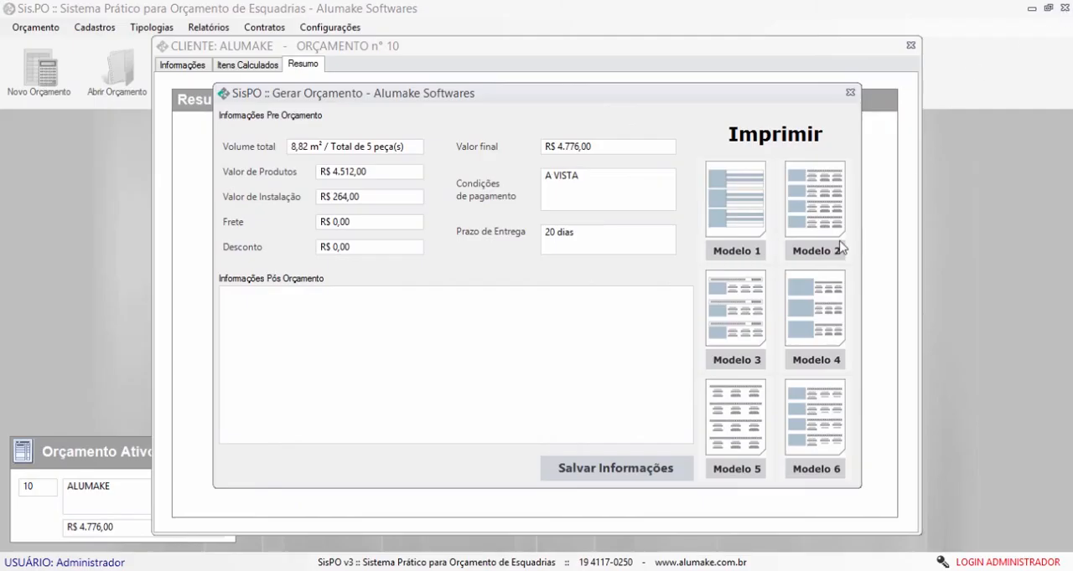
# - Preview the budget in Modelo 2 at page width and examine the details of items J1, J2 and J3
pyautogui.click(815, 216)
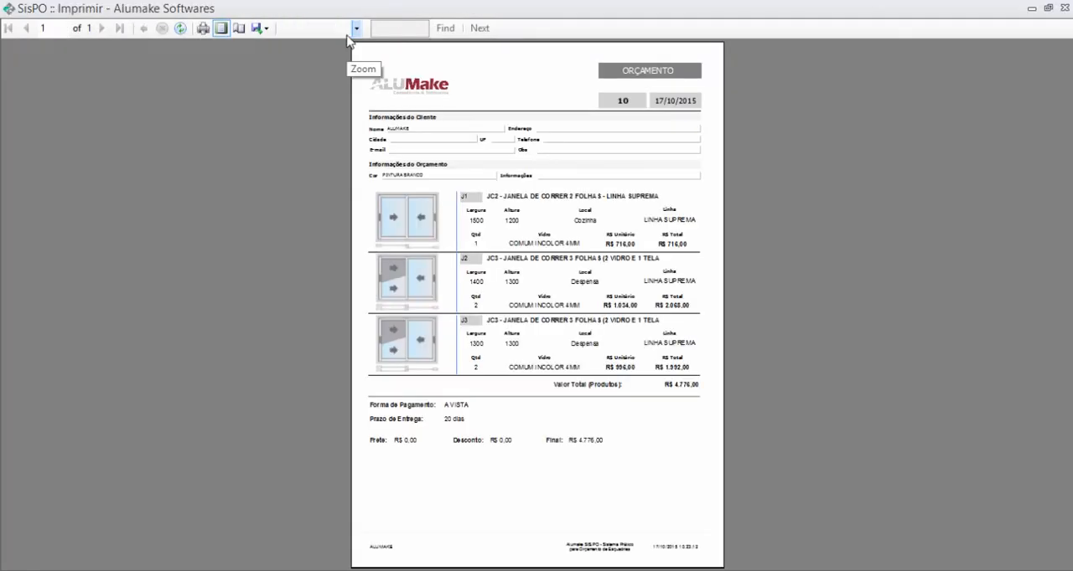
pyautogui.click(356, 29)
pyautogui.click(318, 44)
pyautogui.scroll(-5, 454, 192)
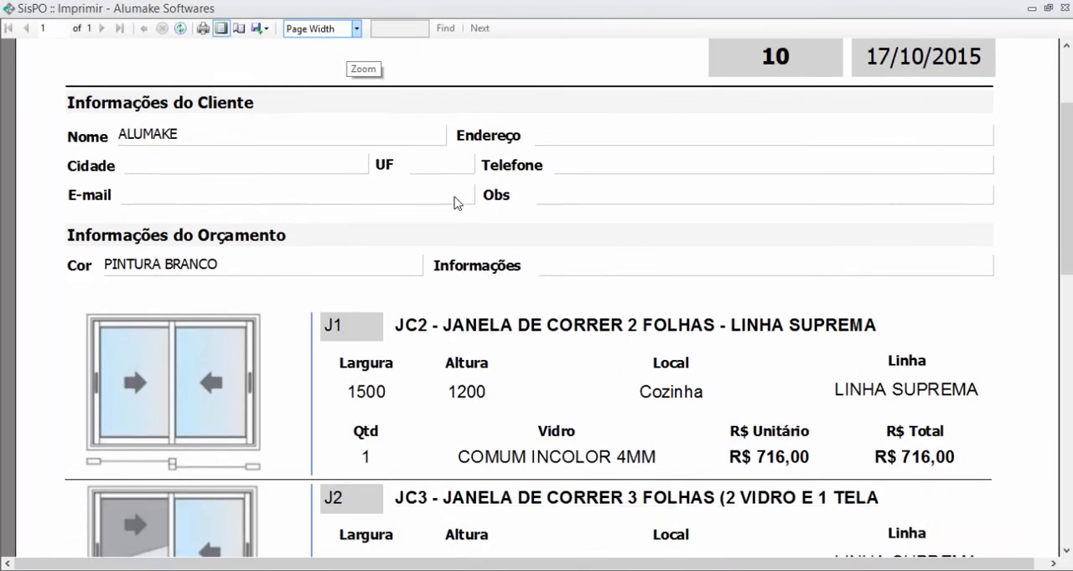
pyautogui.scroll(-3, 372, 235)
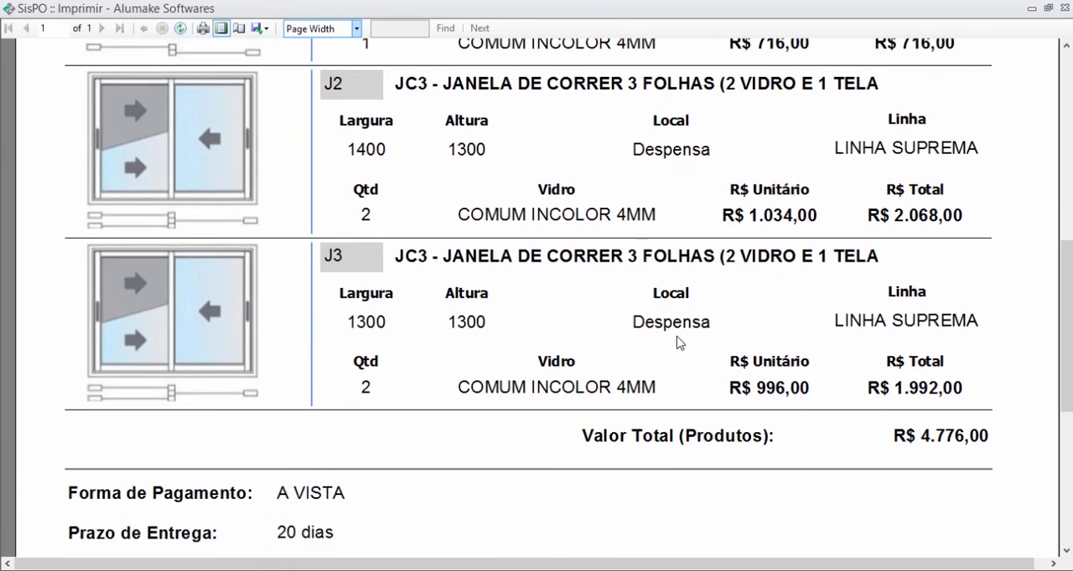
# - Examine the total and terms in the Modelo 2 preview, show it as a whole page, and open and cancel the print dialog
pyautogui.scroll(-1, 681, 389)
pyautogui.click(325, 30)
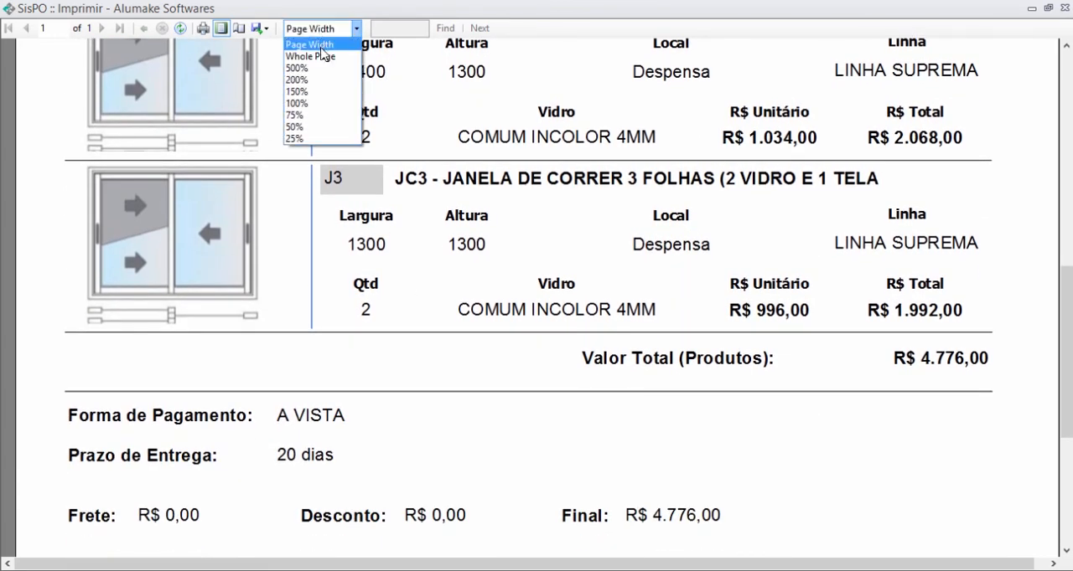
pyautogui.click(308, 55)
pyautogui.click(204, 30)
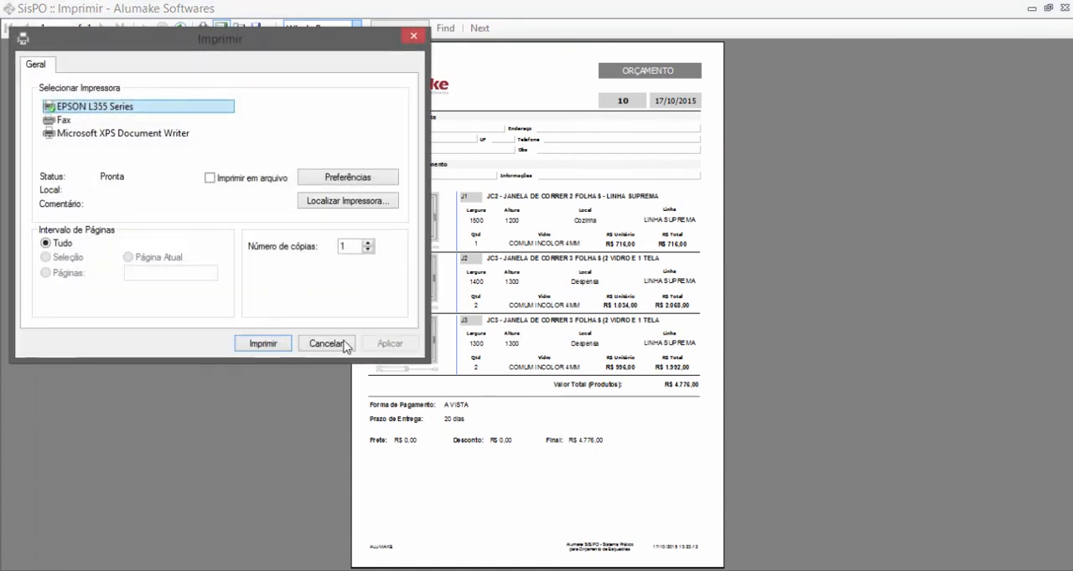
pyautogui.click(344, 335)
# - Open the PDF export of the budget, dismiss the save dialog without saving, and close the Modelo 2 preview
pyautogui.click(262, 29)
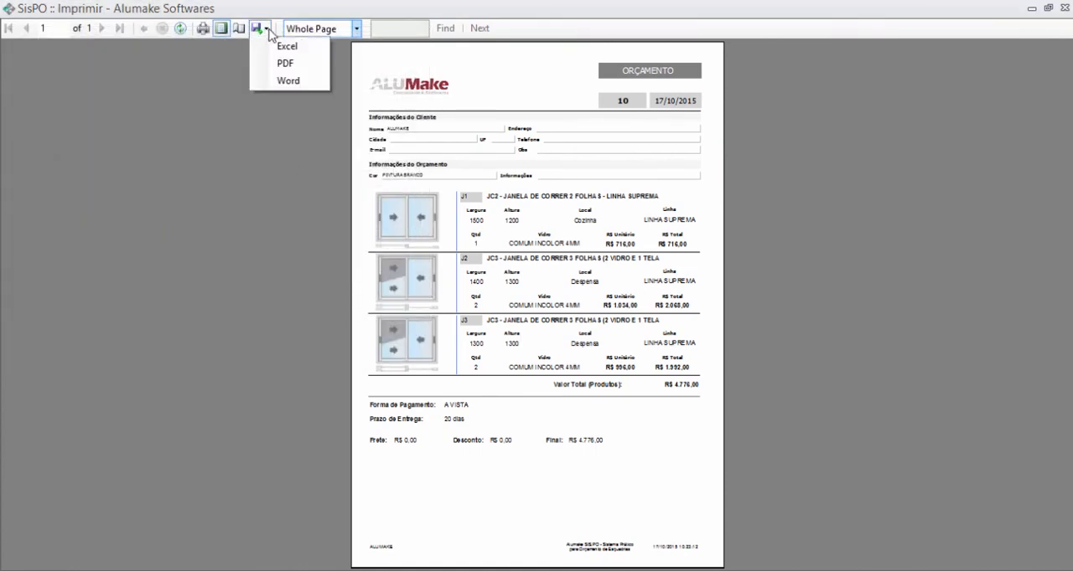
pyautogui.click(309, 67)
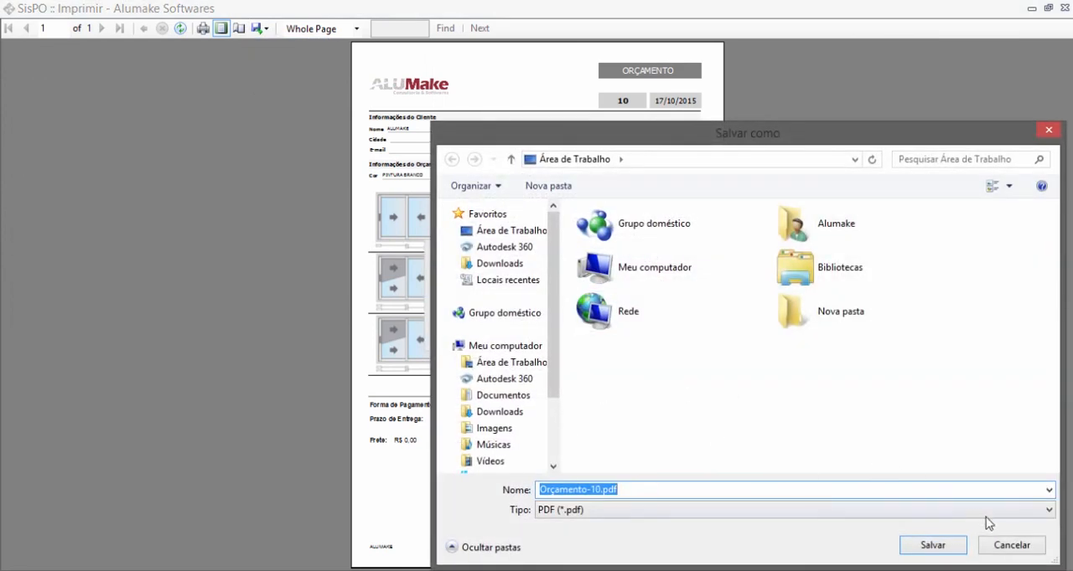
pyautogui.click(1008, 545)
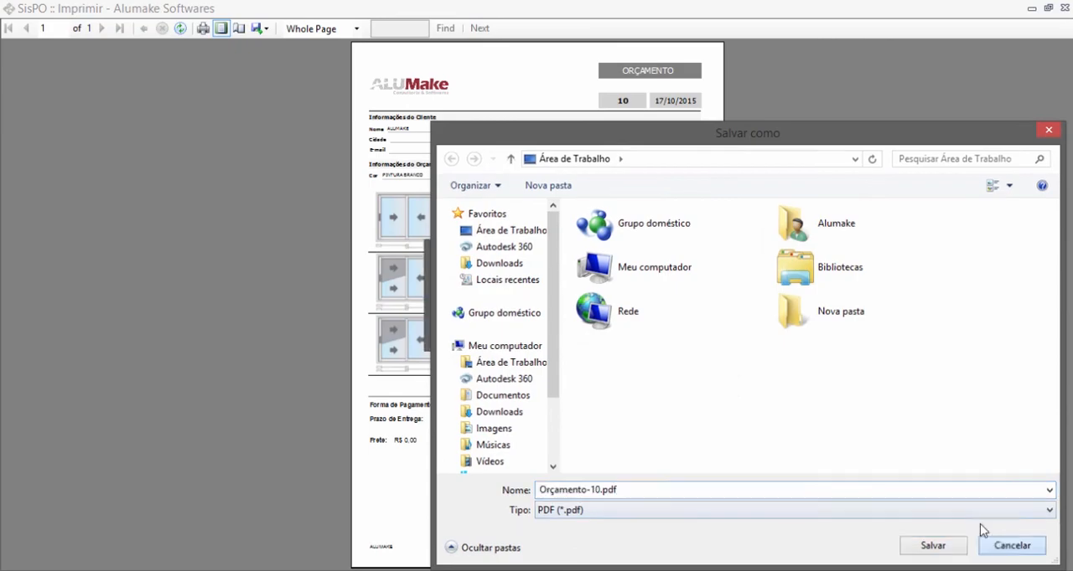
pyautogui.click(1065, 7)
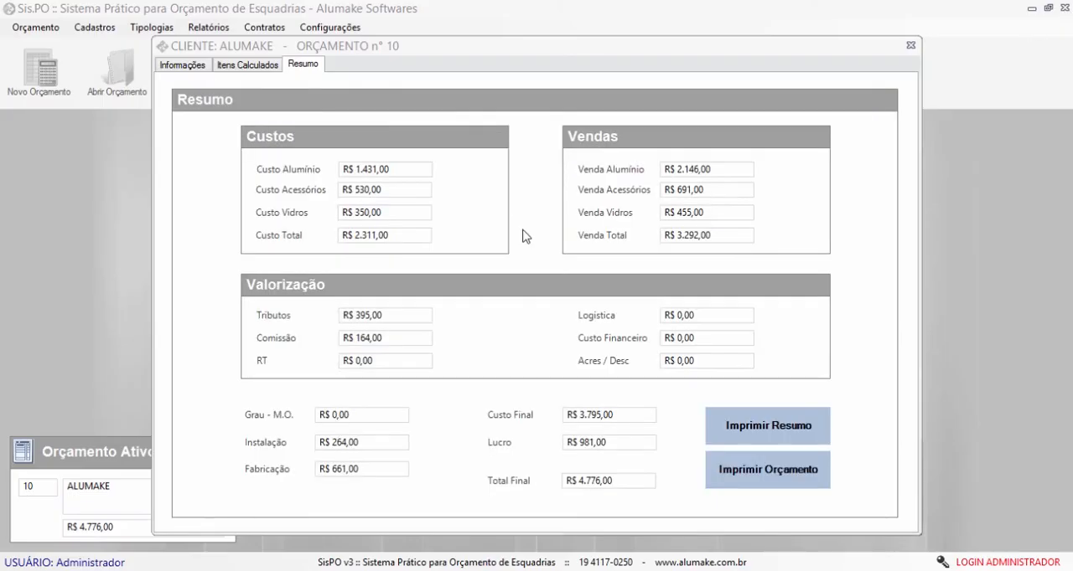
# - Return to the budget's calculated items, exit the budget window and close the active budget
pyautogui.click(382, 81)
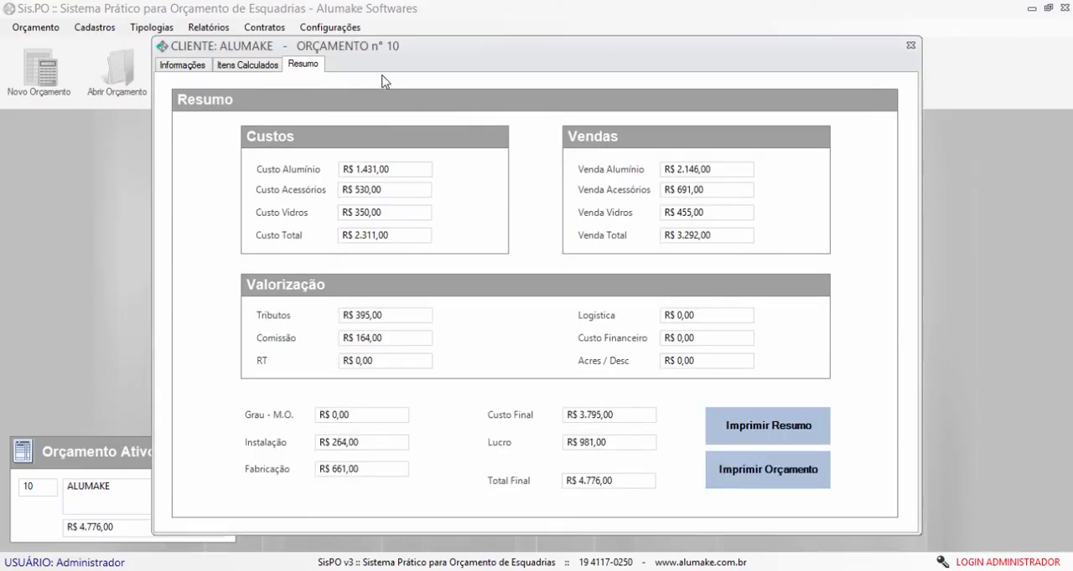
pyautogui.click(265, 67)
pyautogui.moveTo(581, 402); pyautogui.dragTo(355, 394)
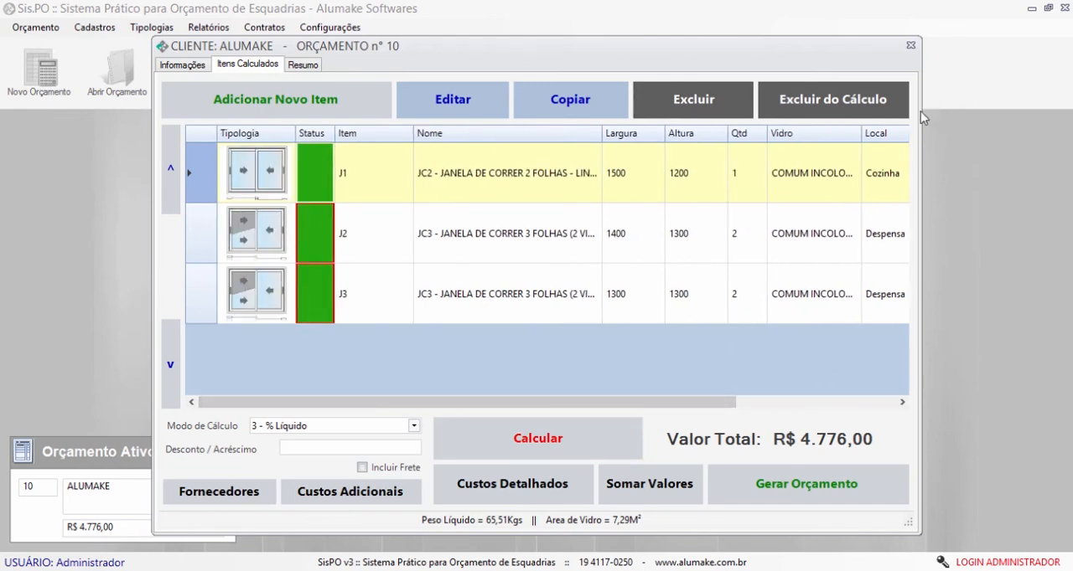
pyautogui.click(910, 46)
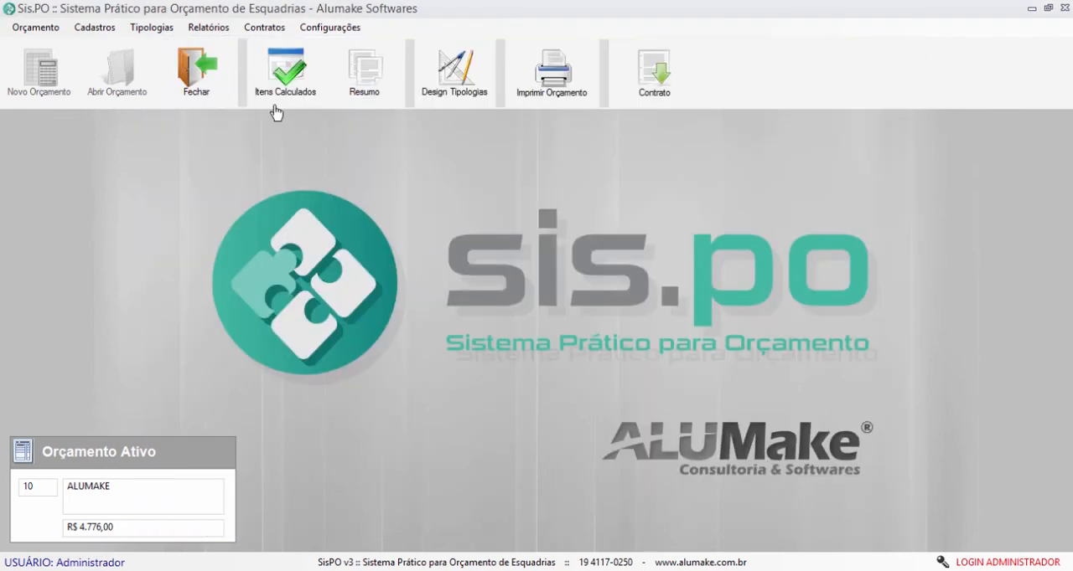
pyautogui.click(207, 74)
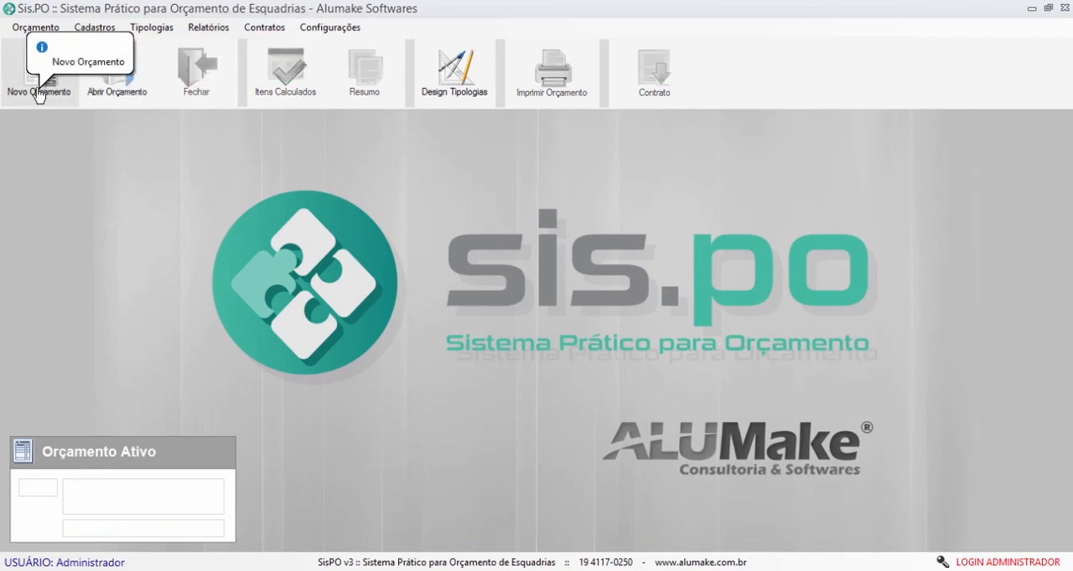
# - Open the saved budget file ORÇAMENTO - ALUMAKE.akpo and select item J3 in its calculated items
pyautogui.click(117, 87)
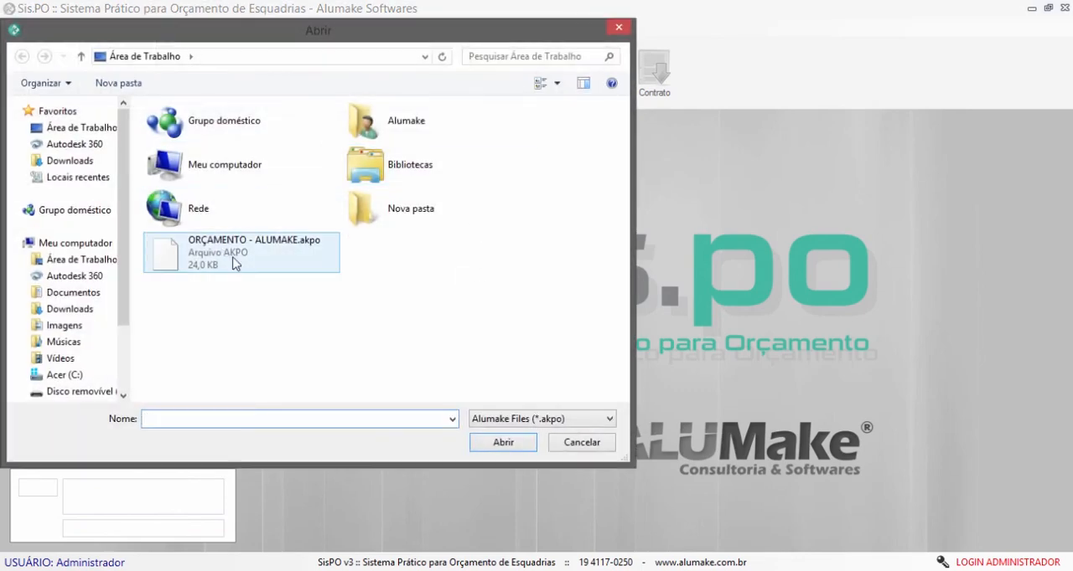
pyautogui.doubleClick(268, 259)
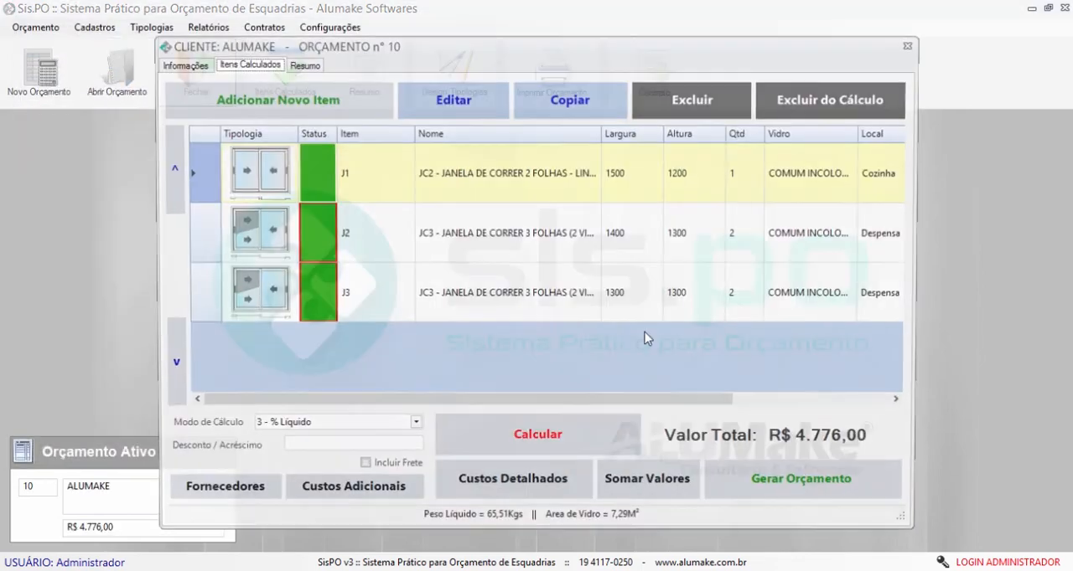
pyautogui.click(501, 234)
pyautogui.click(507, 285)
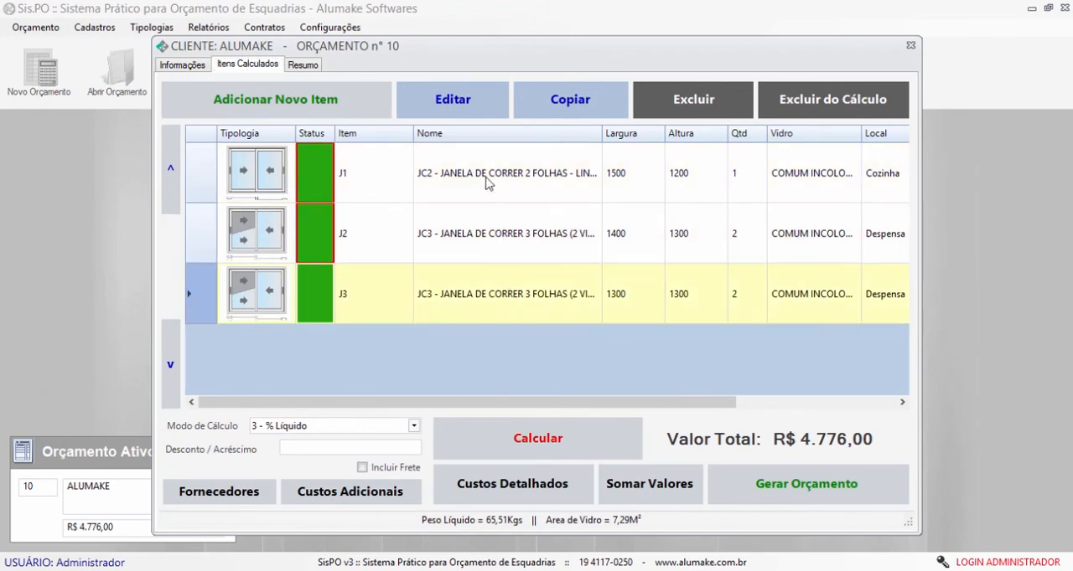